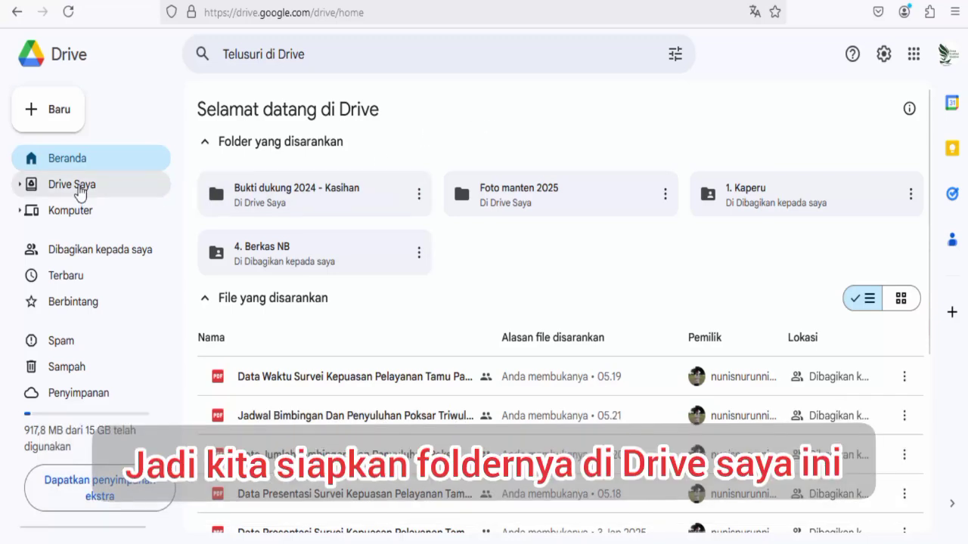
In Drive Saya, open Bukti dukung 2024 - Kasihan and check folder 1- Nilai kinerja Penyuluh Agama.
click(80, 189)
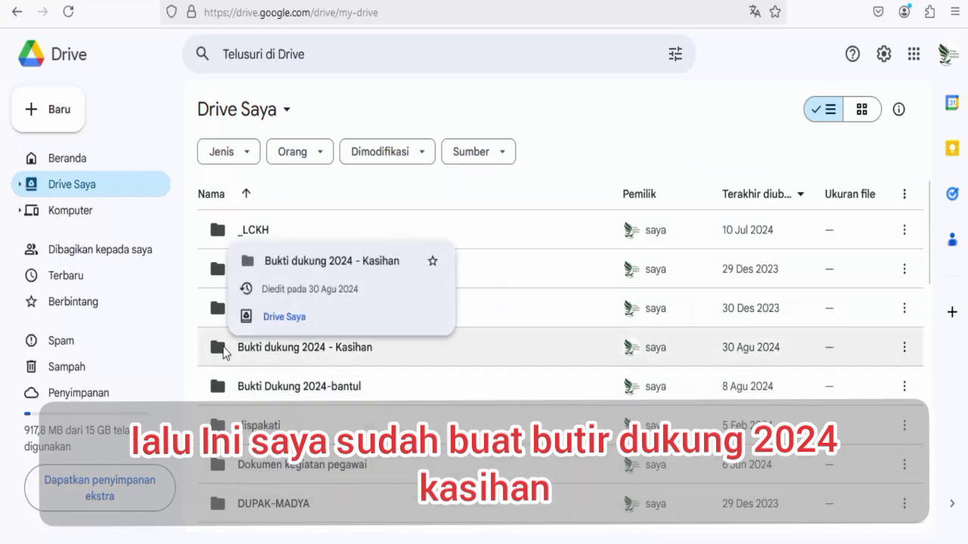
double_click(223, 353)
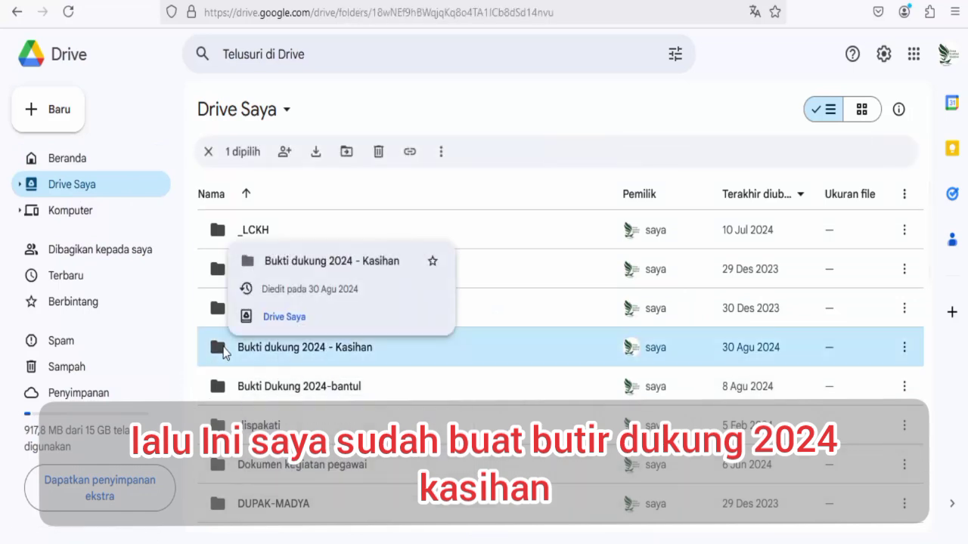
click(421, 347)
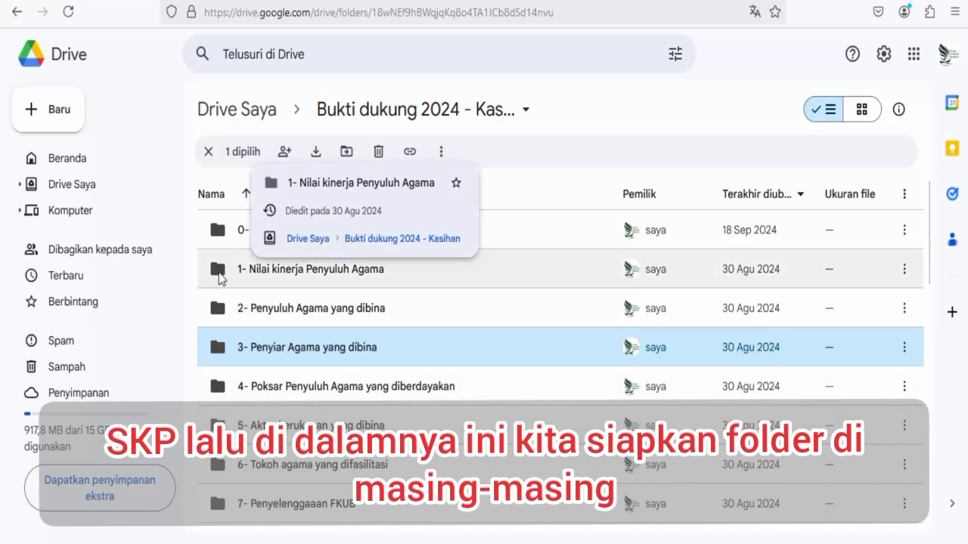
double_click(219, 269)
click(218, 273)
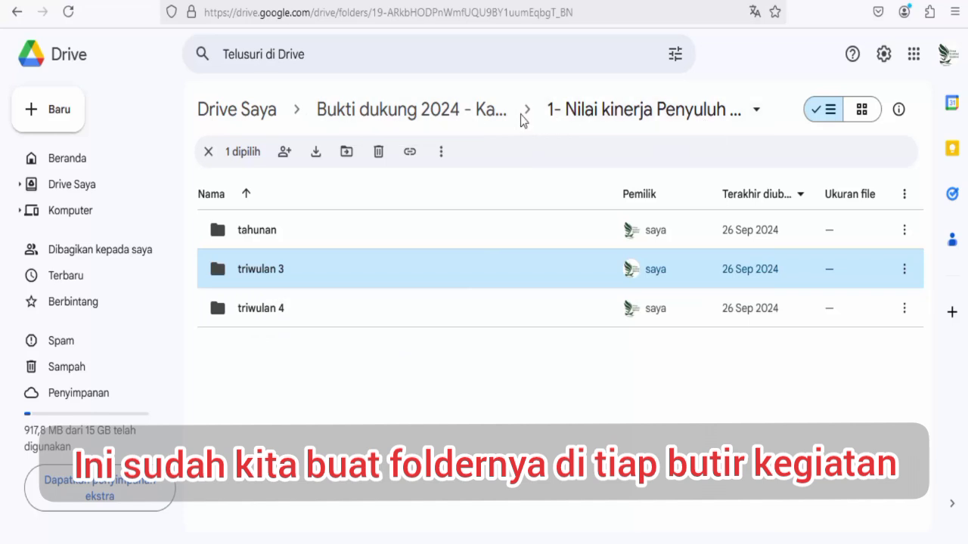
click(471, 115)
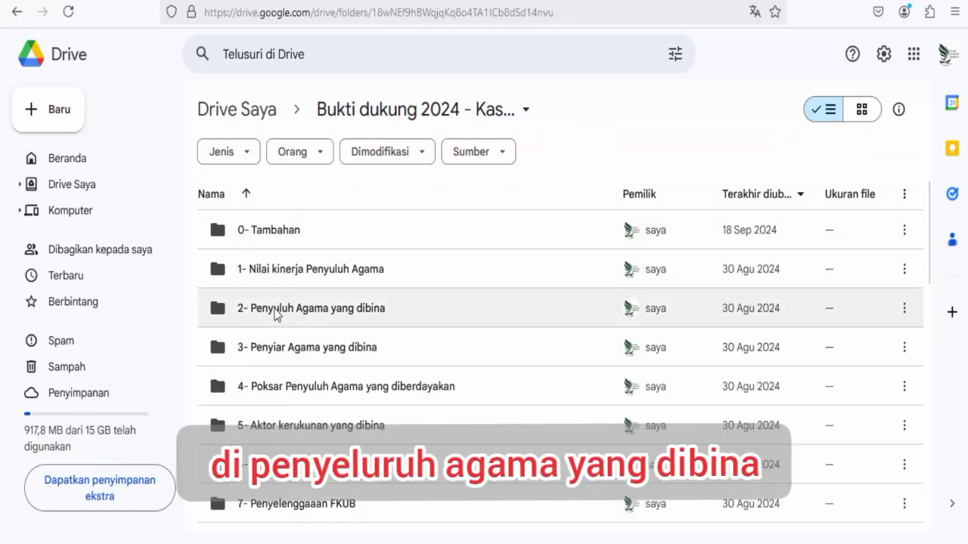
Check the subfolders of folders 2, 3 and 22, returning to Bukti dukung each time.
double_click(276, 312)
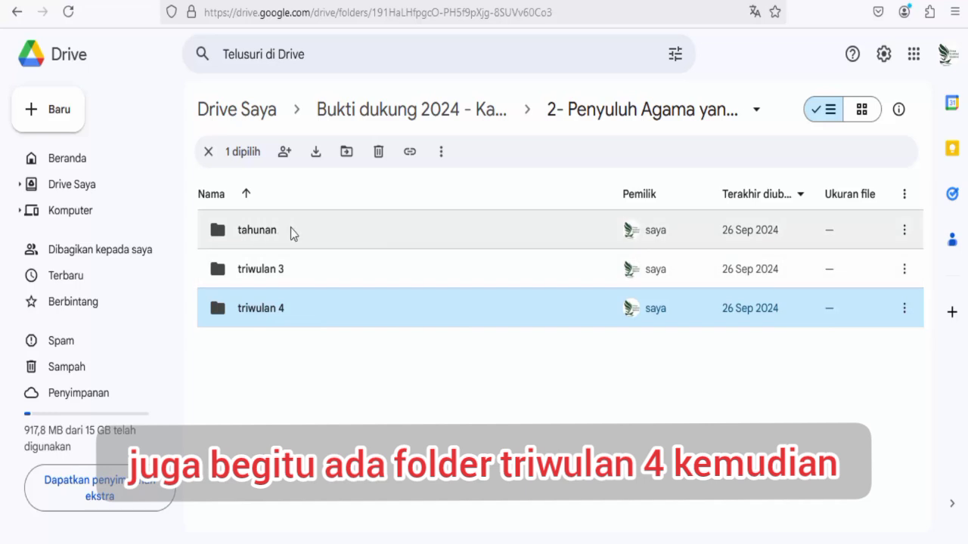
click(466, 119)
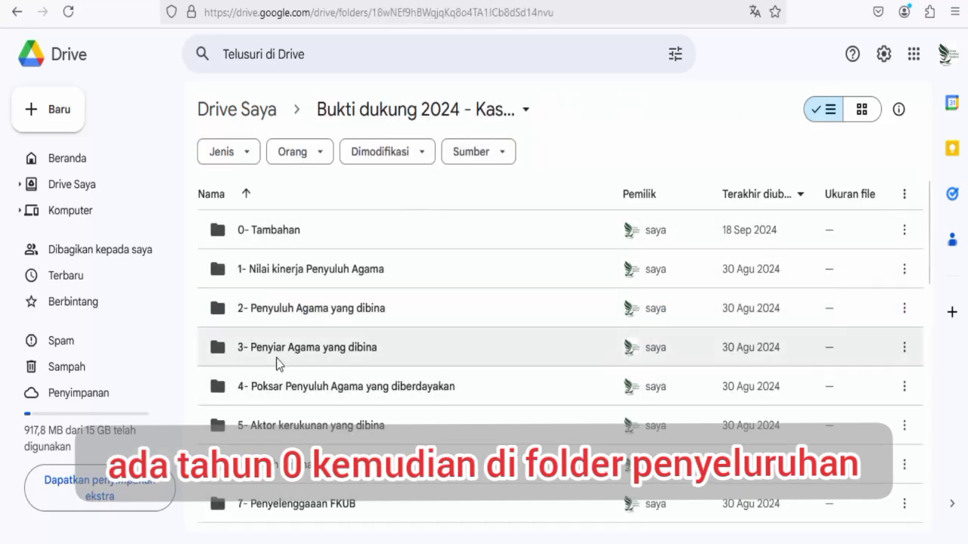
double_click(277, 352)
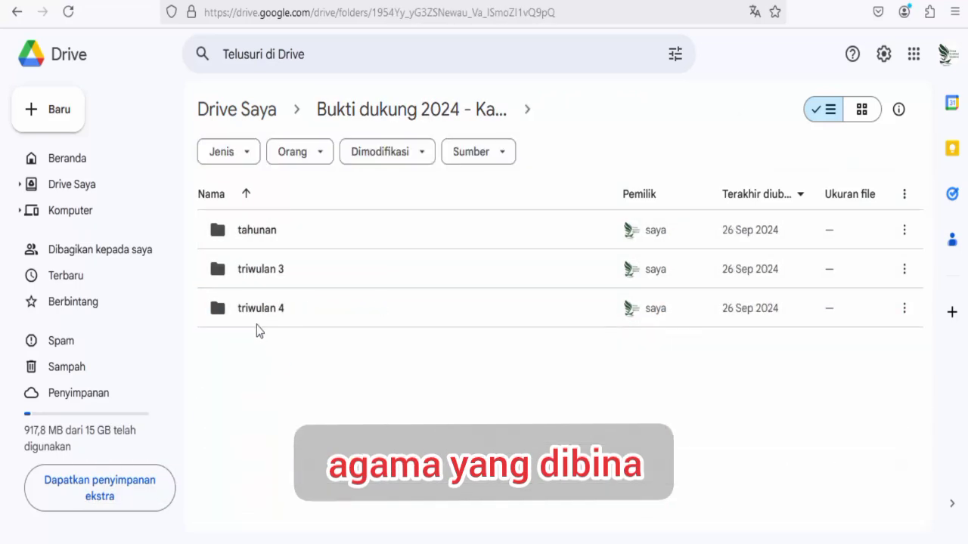
click(461, 121)
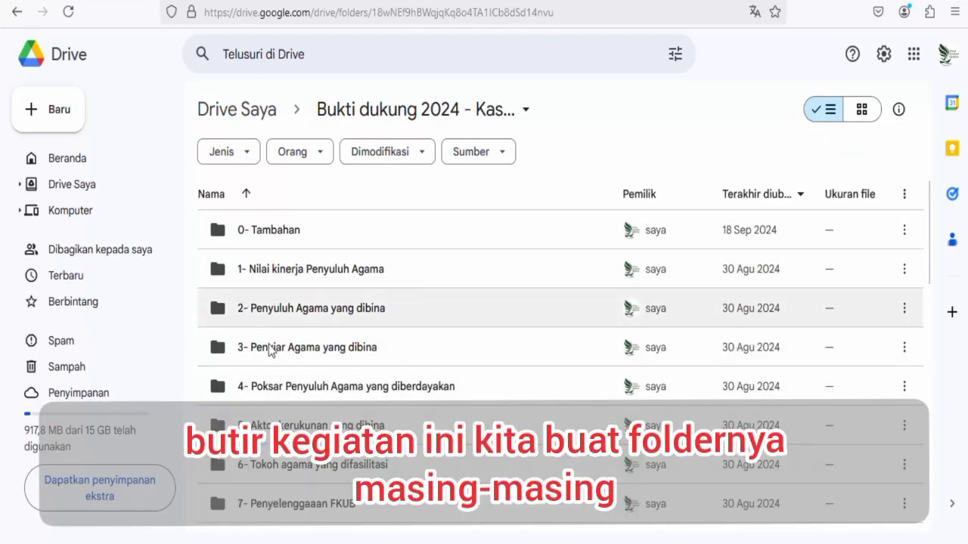
scroll(269, 393, down, 8)
scroll(272, 427, down, 3)
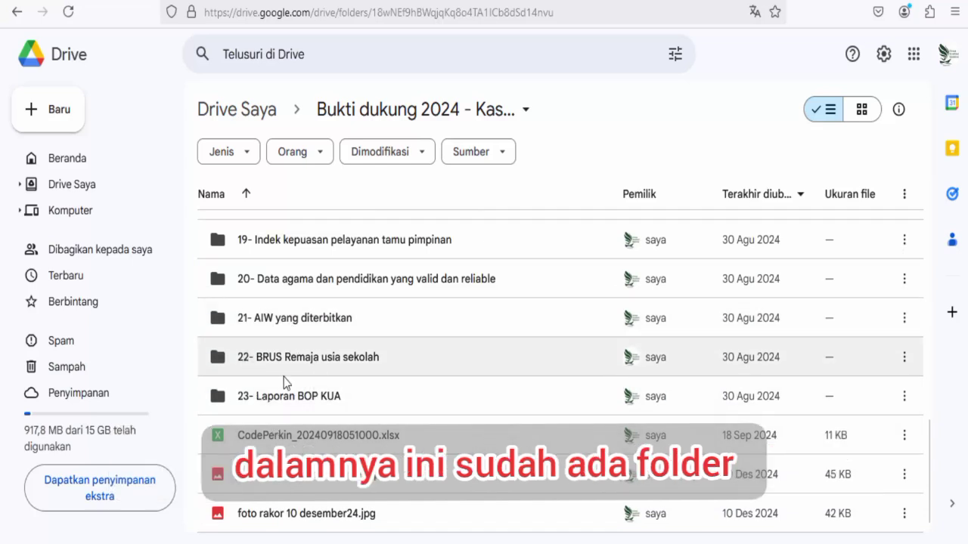
double_click(244, 361)
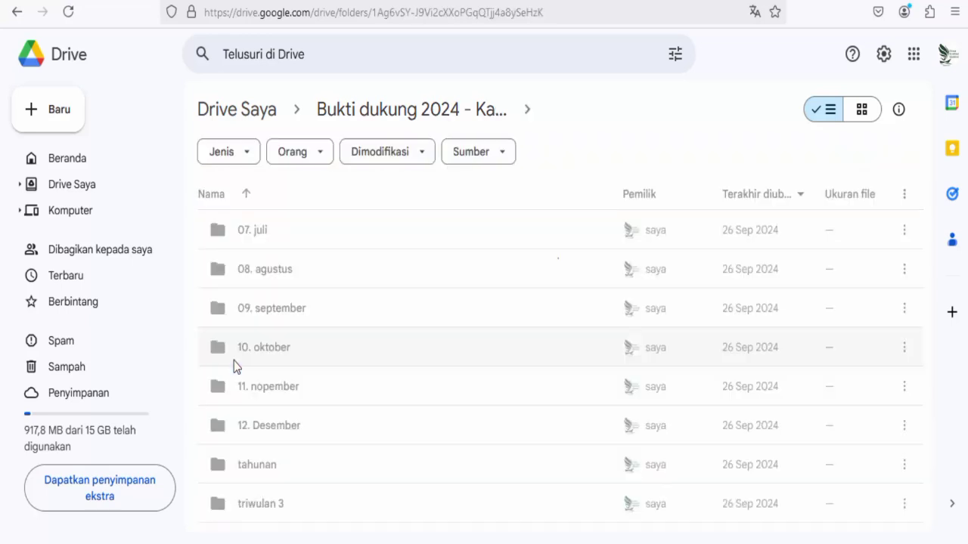
scroll(338, 453, down, 1)
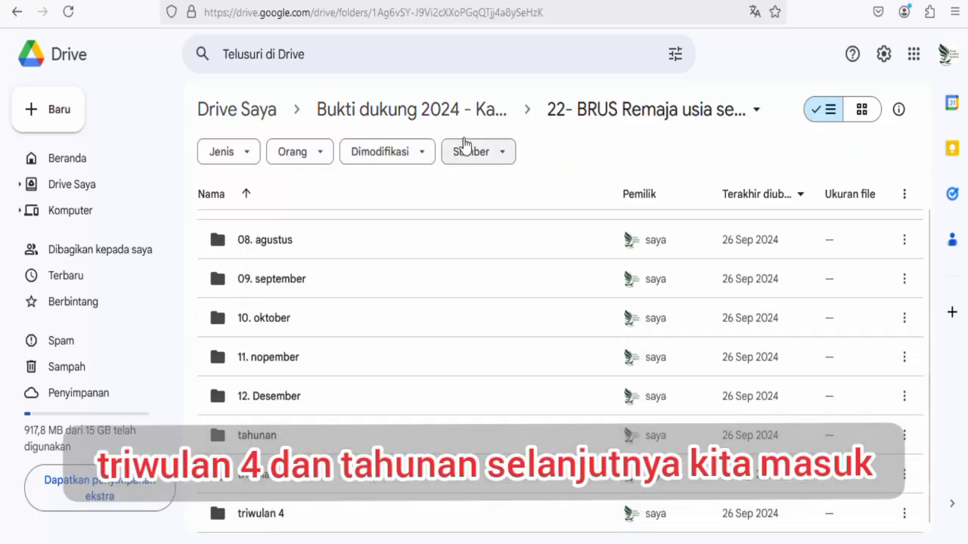
click(466, 112)
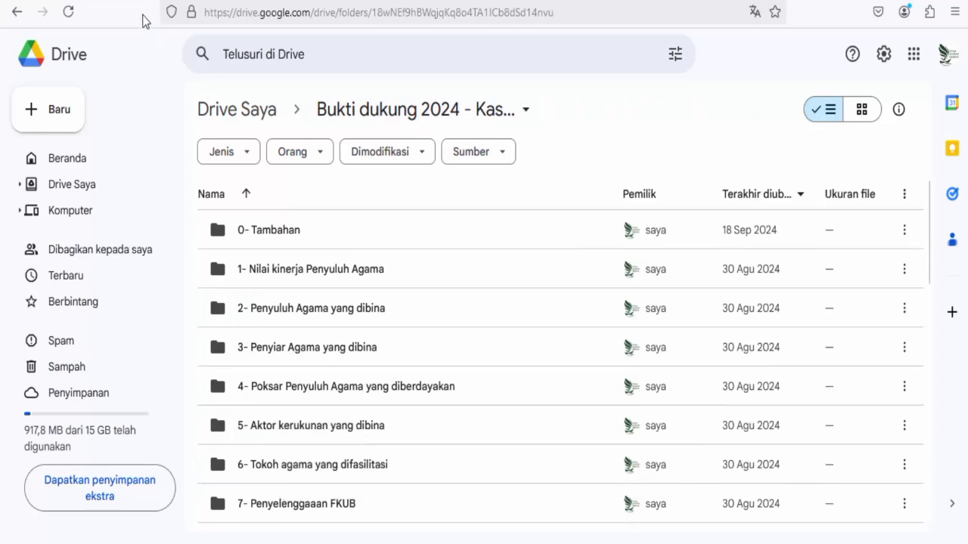
Sign in to e-Kinerja with the saved MyASN account.
click(106, 1)
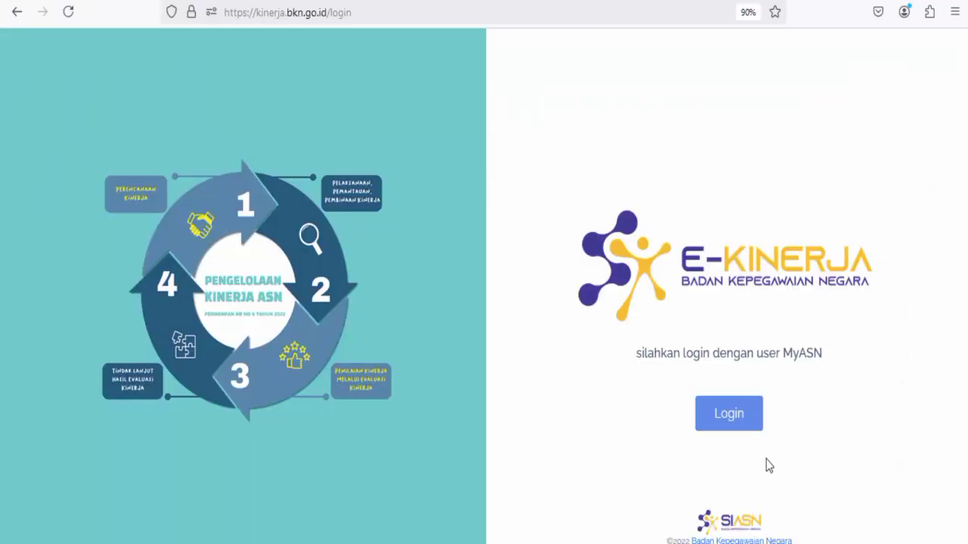
click(727, 415)
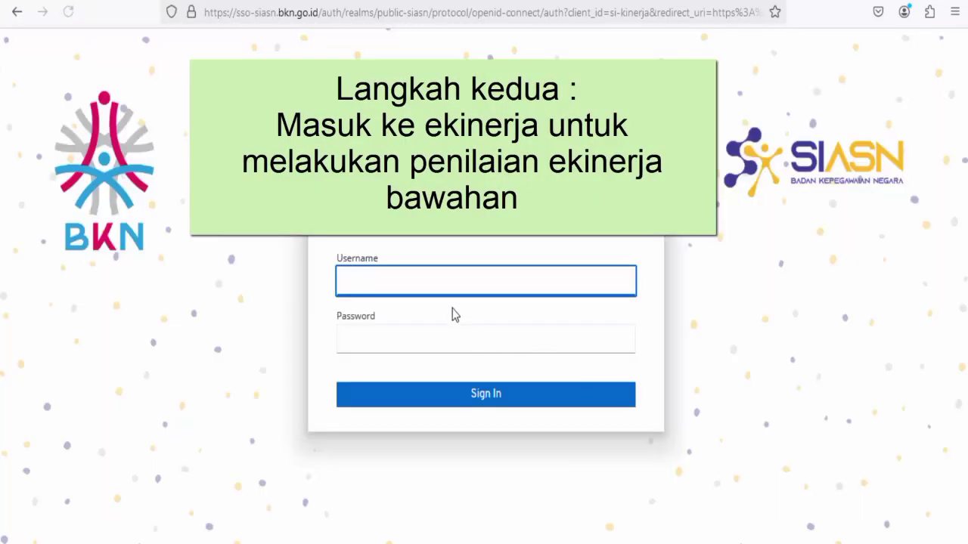
click(454, 281)
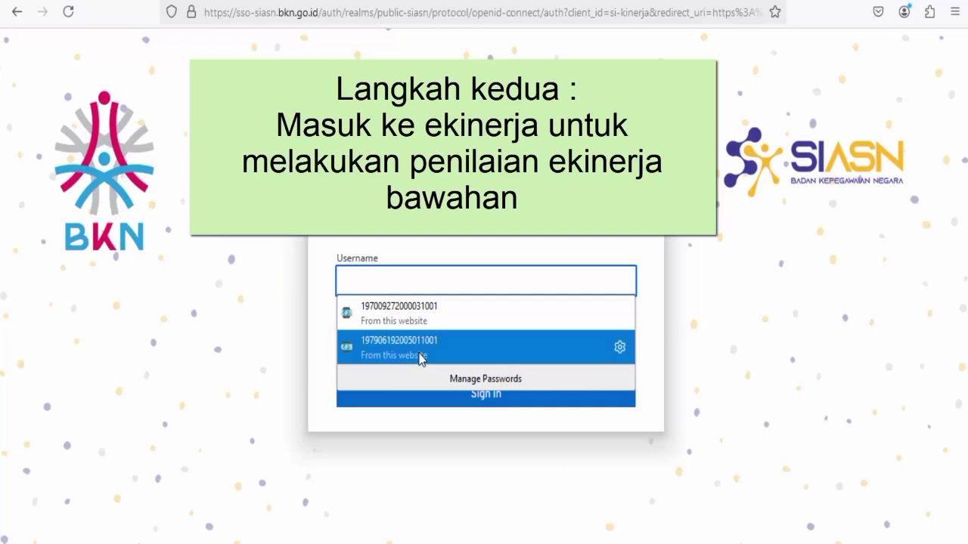
click(454, 346)
click(510, 406)
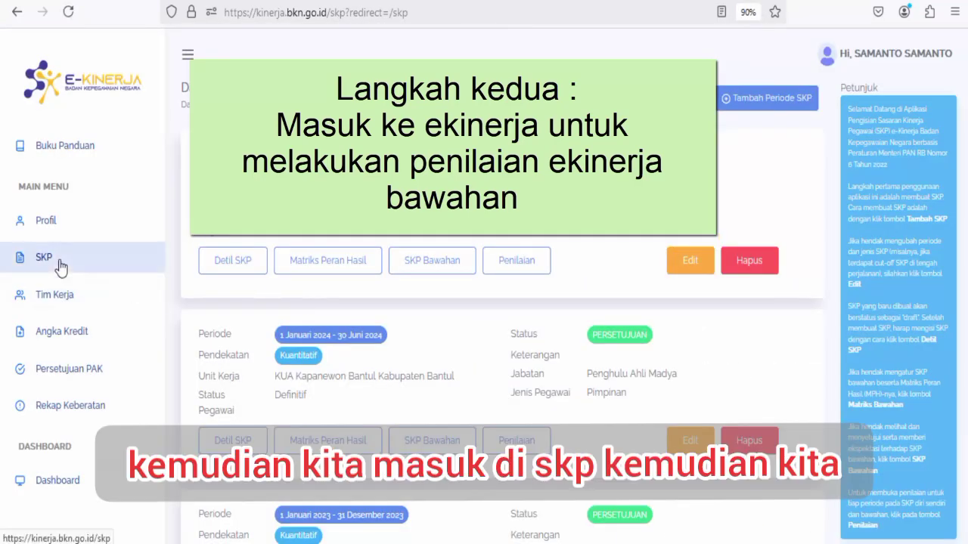
Open the July–December 2024 SKP's Triwulan 4 subordinate assessment and choose the fourth subordinate.
click(61, 263)
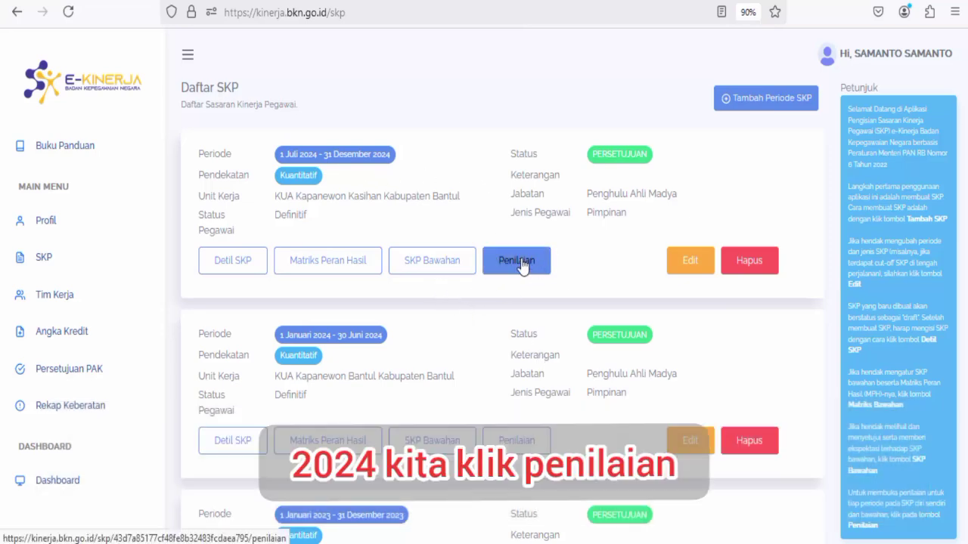
click(517, 261)
scroll(408, 322, down, 3)
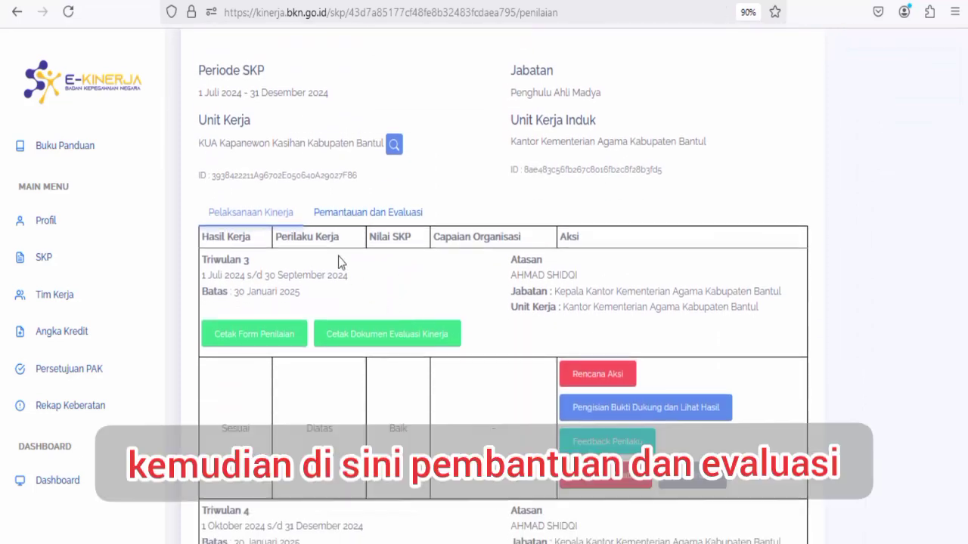
click(368, 215)
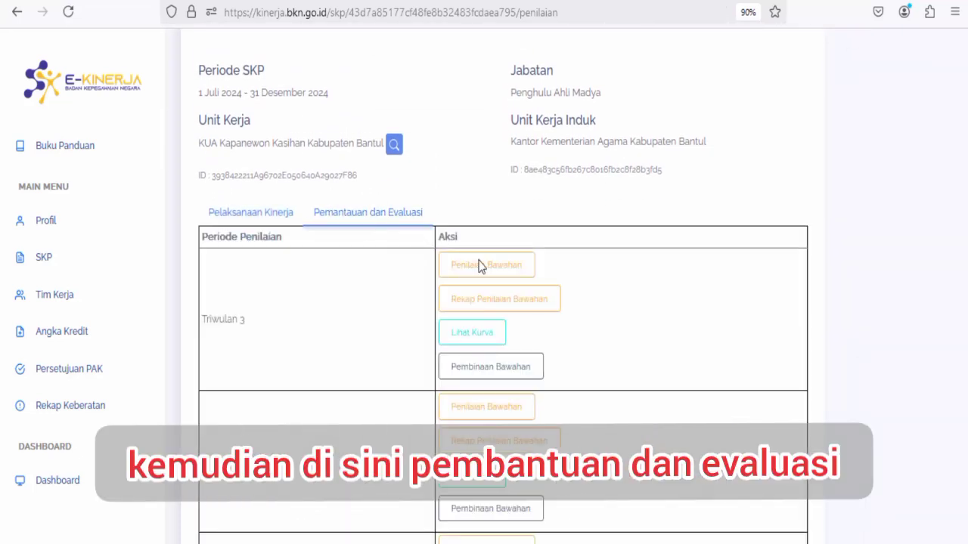
scroll(521, 335, down, 4)
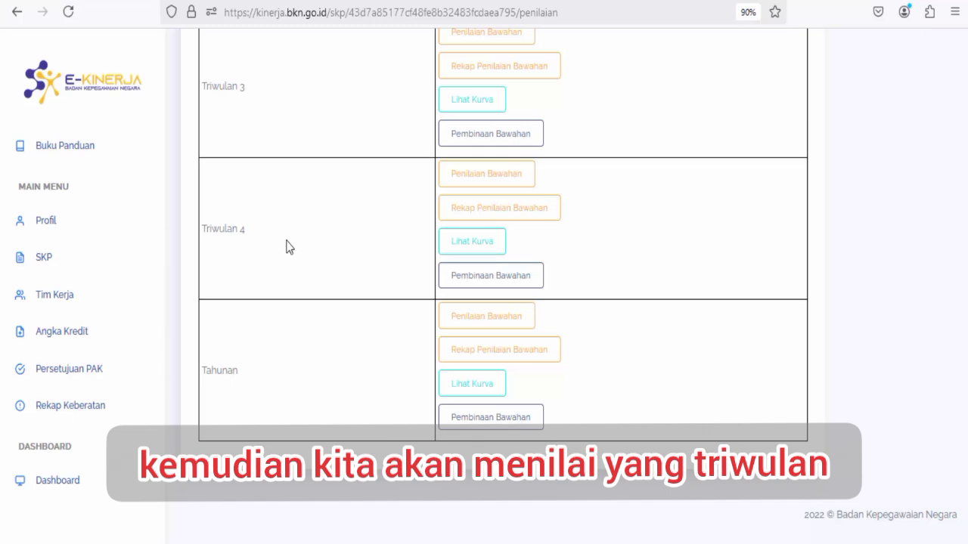
click(477, 178)
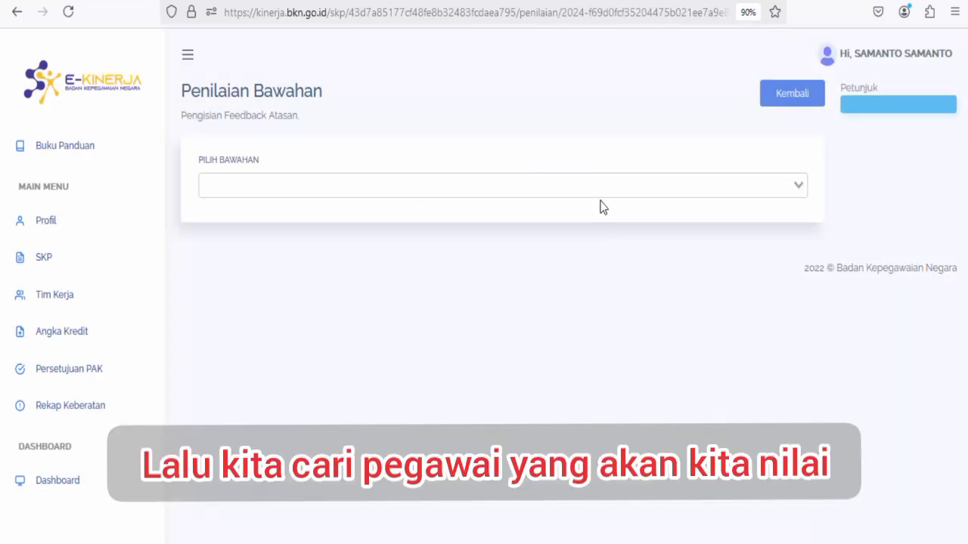
click(596, 195)
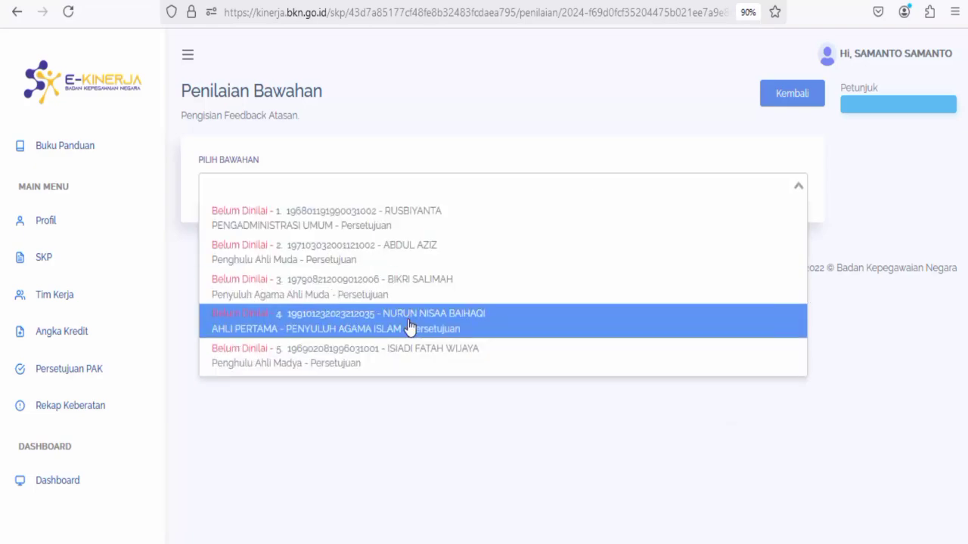
click(408, 326)
scroll(806, 335, down, 10)
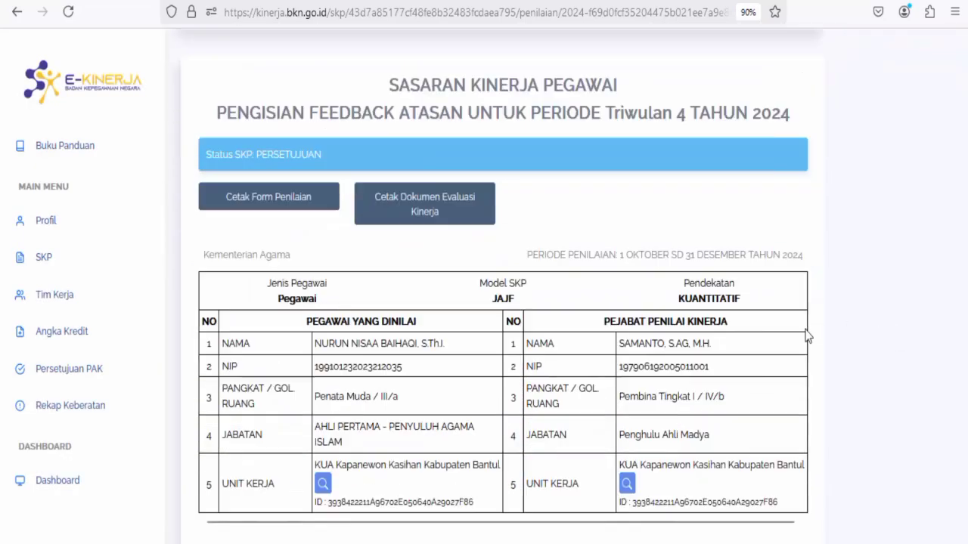
scroll(678, 313, down, 7)
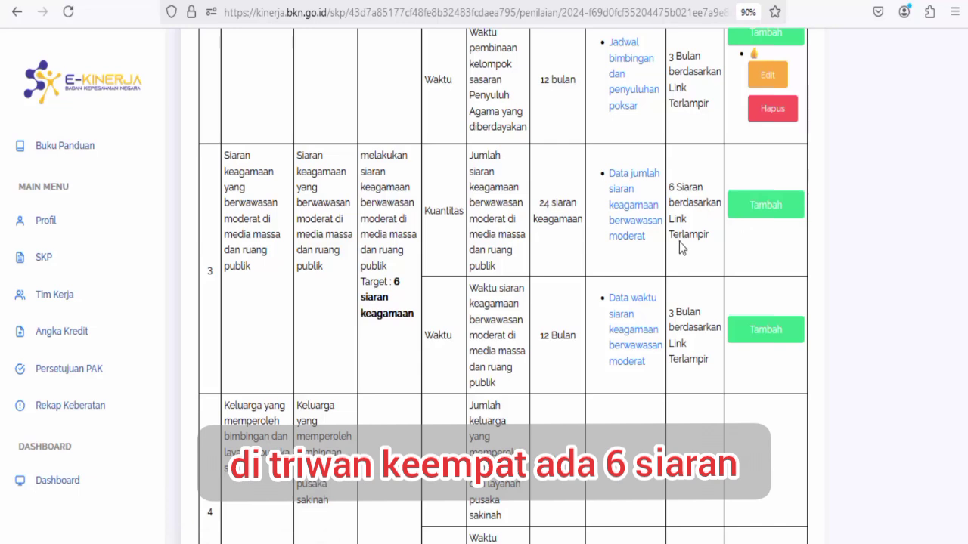
Open the Triwulan 4 religious broadcast count evidence PDF.
click(624, 196)
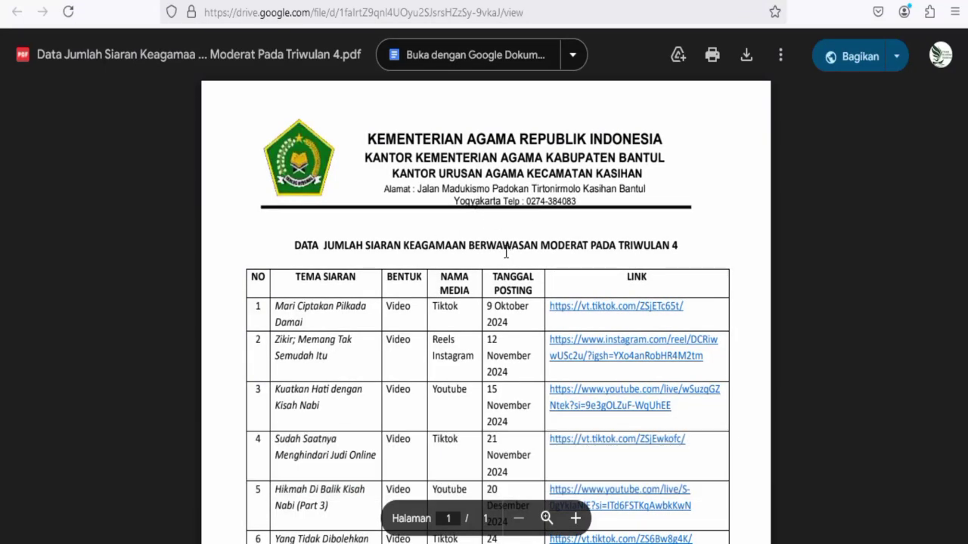
scroll(506, 253, down, 5)
scroll(463, 262, up, 3)
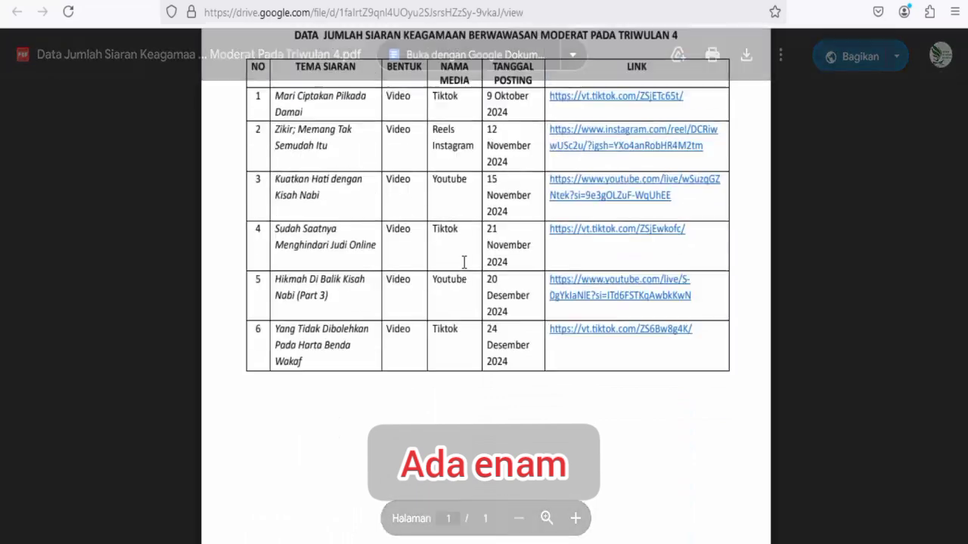
scroll(463, 262, up, 3)
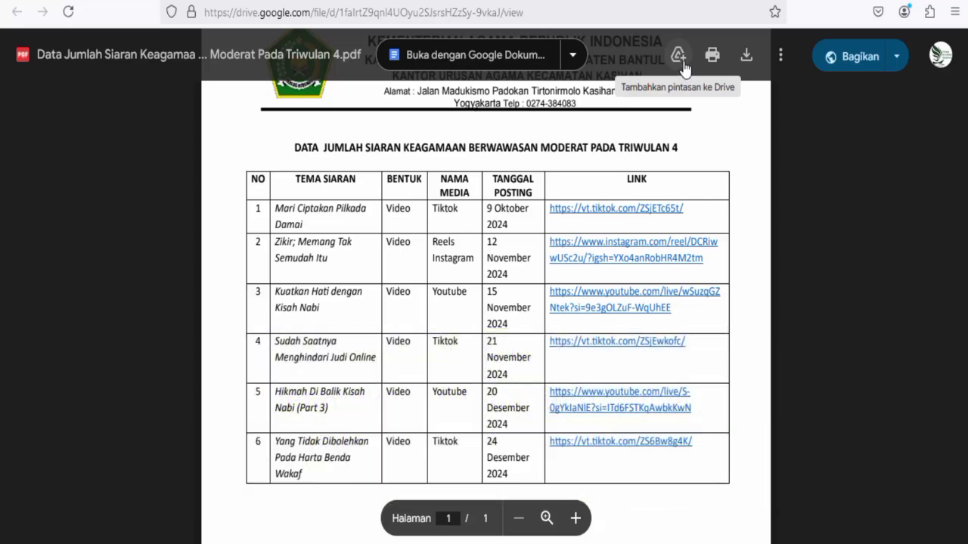
Add a shortcut to it in Bukti dukung 2024 - Kasihan > 11- Siaran keagamaan > triwulan 4.
click(678, 56)
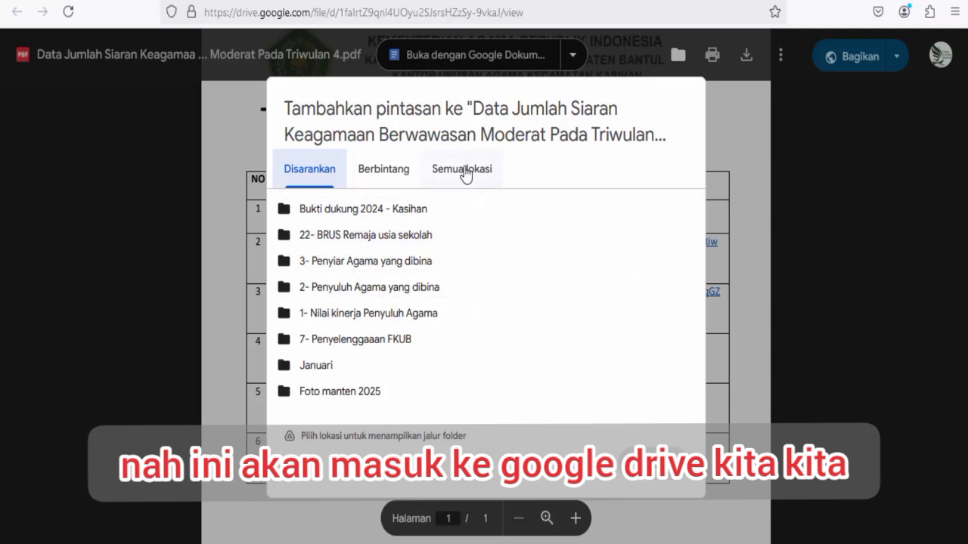
click(464, 172)
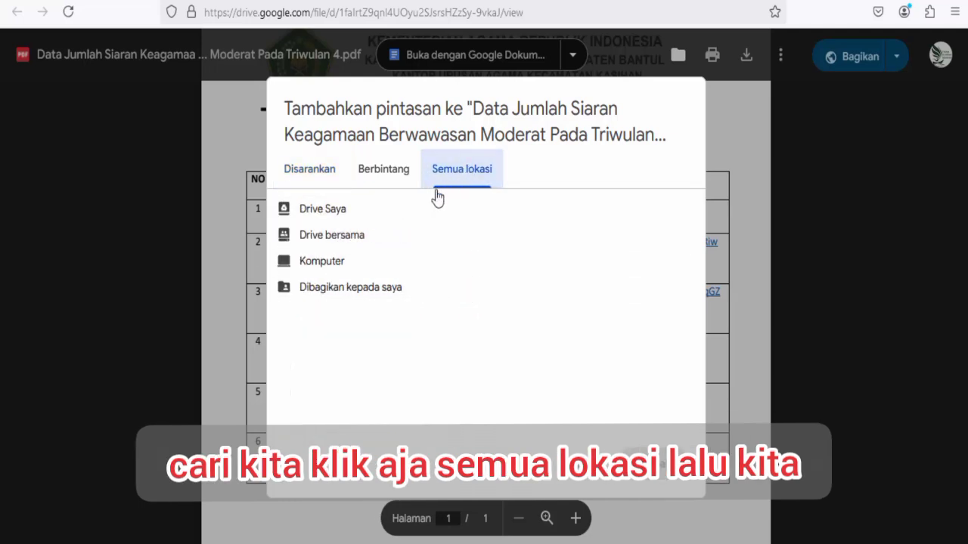
click(309, 215)
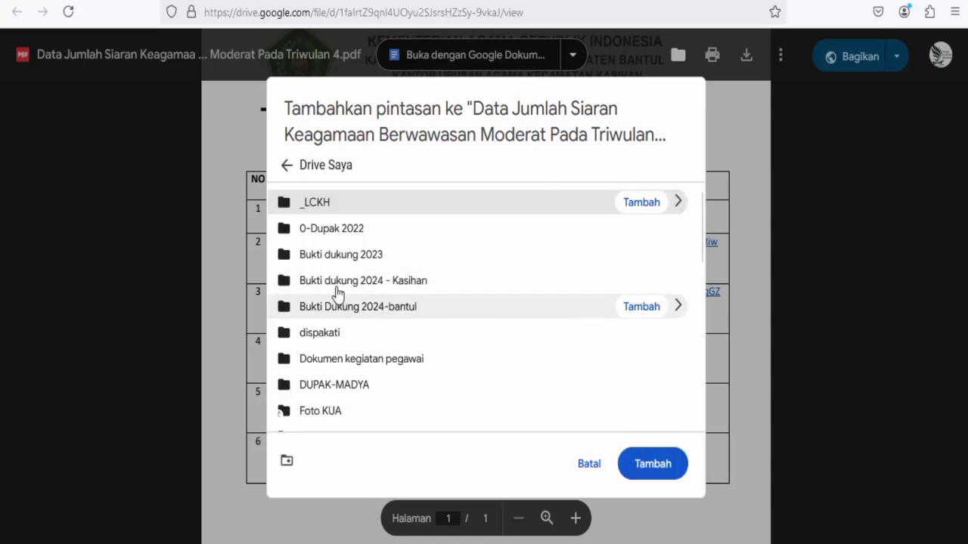
double_click(334, 291)
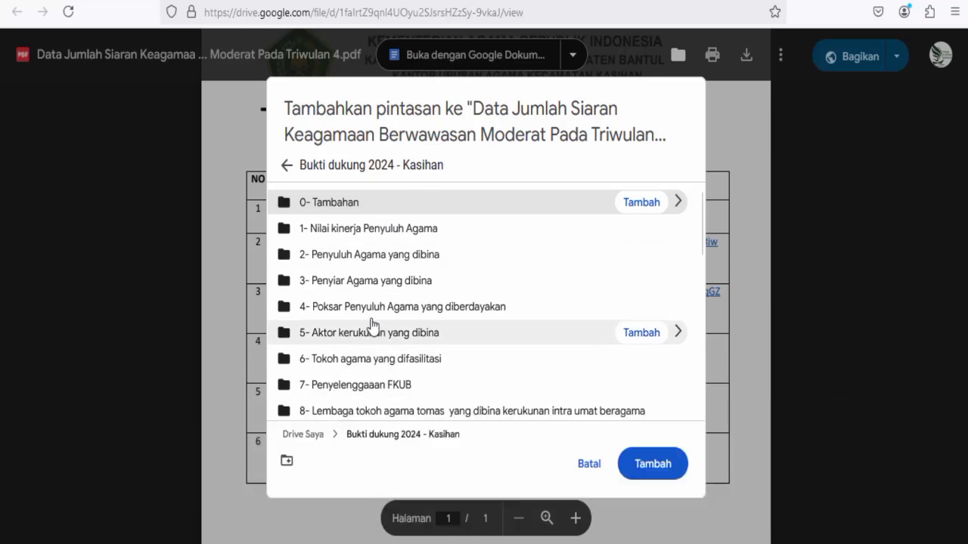
scroll(350, 350, down, 2)
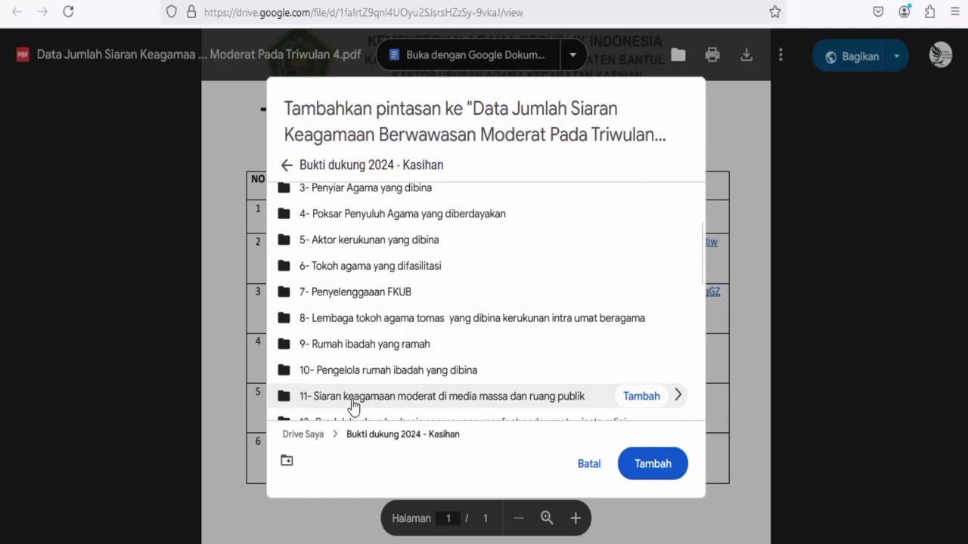
scroll(353, 406, down, 3)
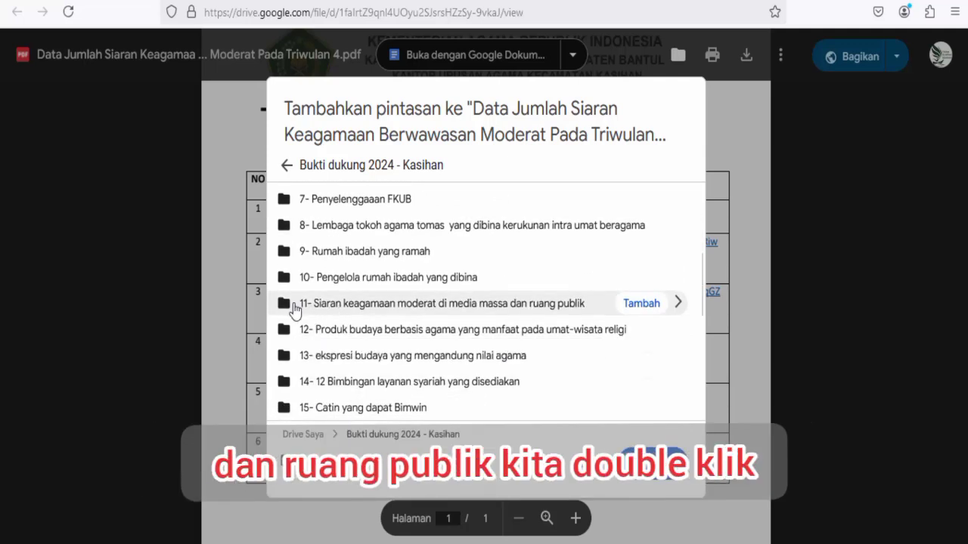
double_click(294, 310)
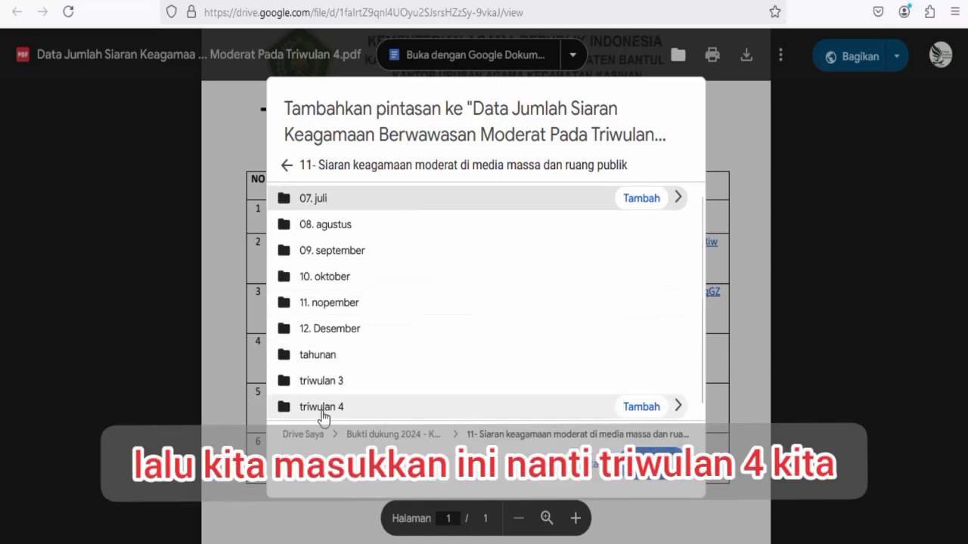
double_click(313, 413)
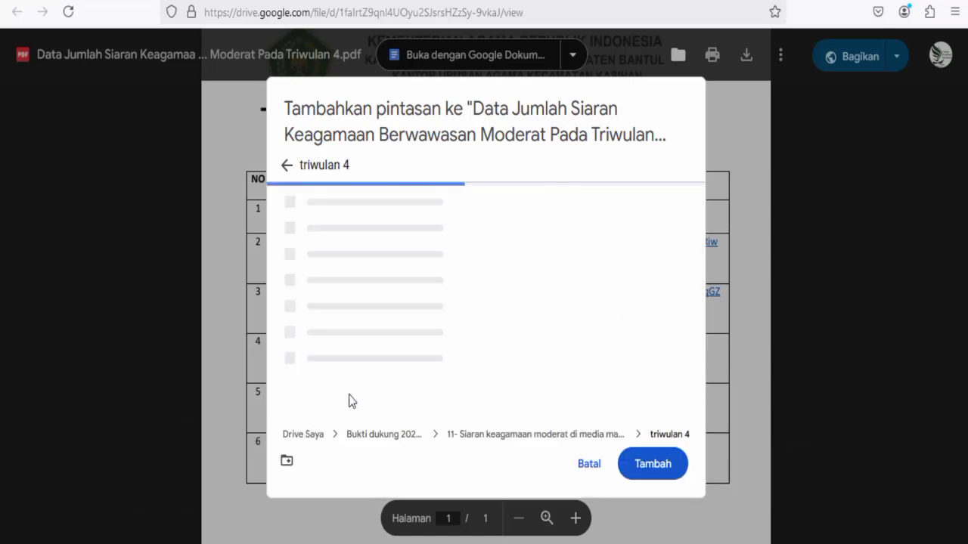
click(654, 464)
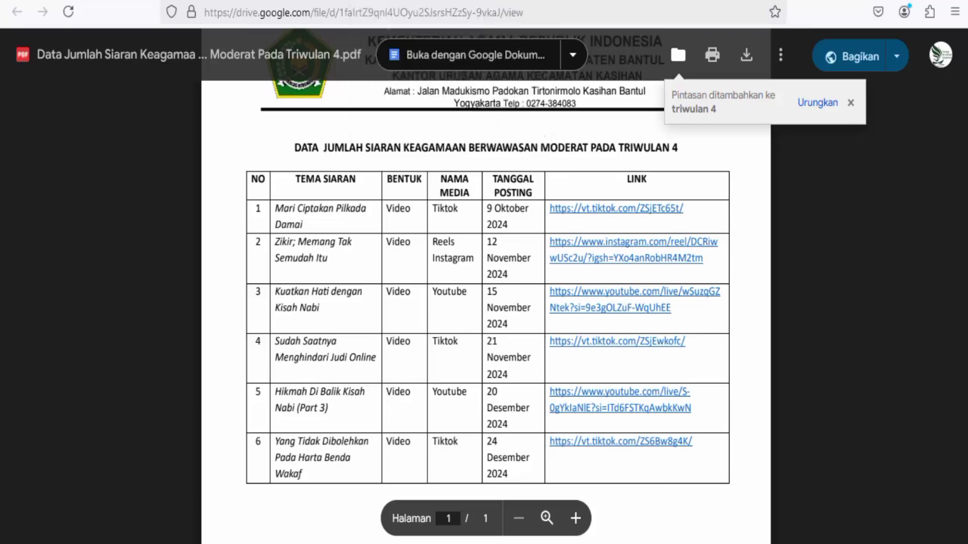
Close the PDF, thumbs-up item 3's Kuantitas broadcast count row, and open 'Data waktu siaran'.
key(ctrl+w)
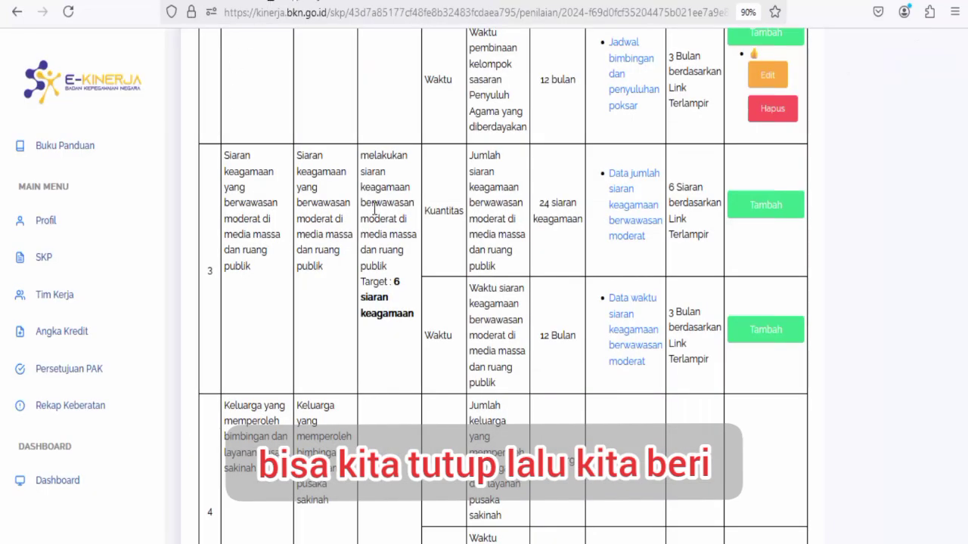
click(749, 203)
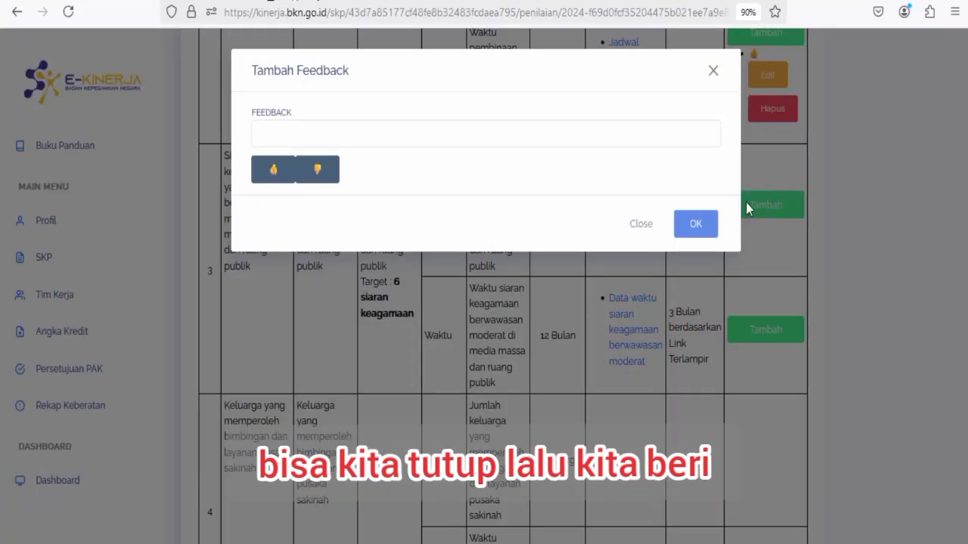
click(269, 172)
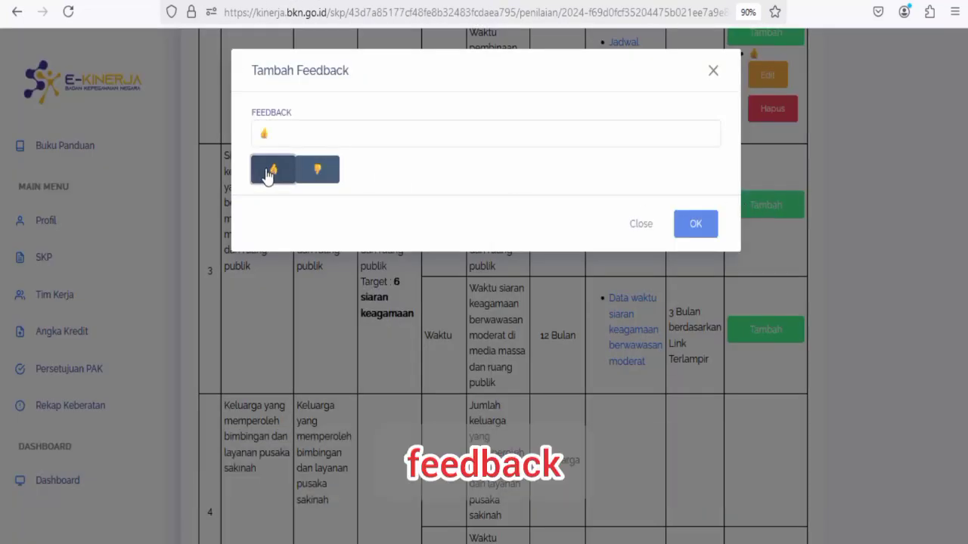
click(693, 225)
scroll(630, 278, down, 2)
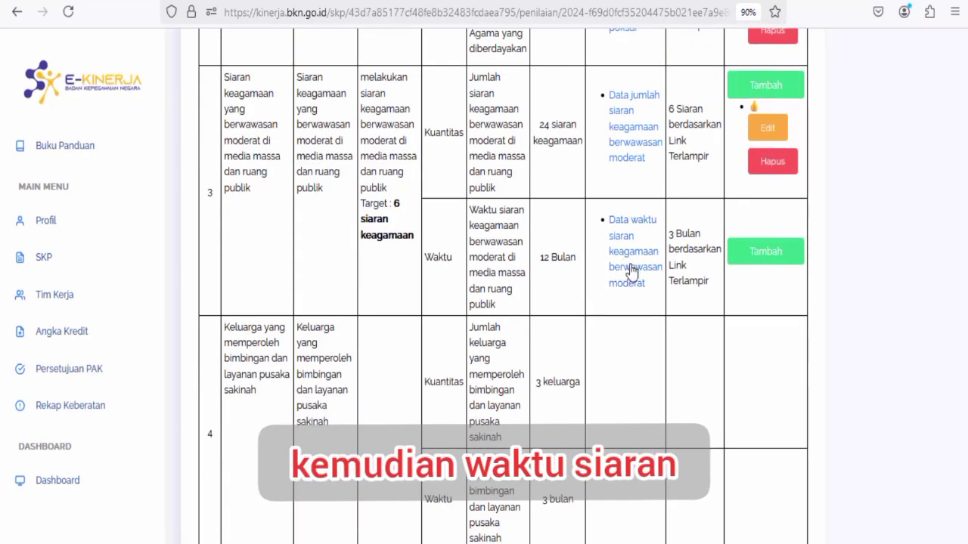
click(631, 272)
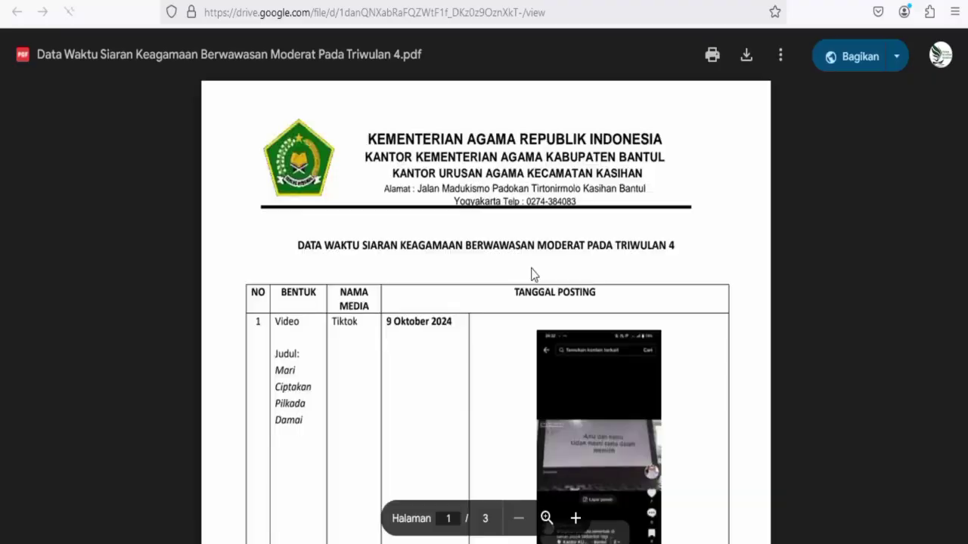
Shortcut the broadcast timing PDF into Bukti dukung 2024 - Kasihan > 11- … > triwulan 4, then close it.
scroll(487, 361, down, 2)
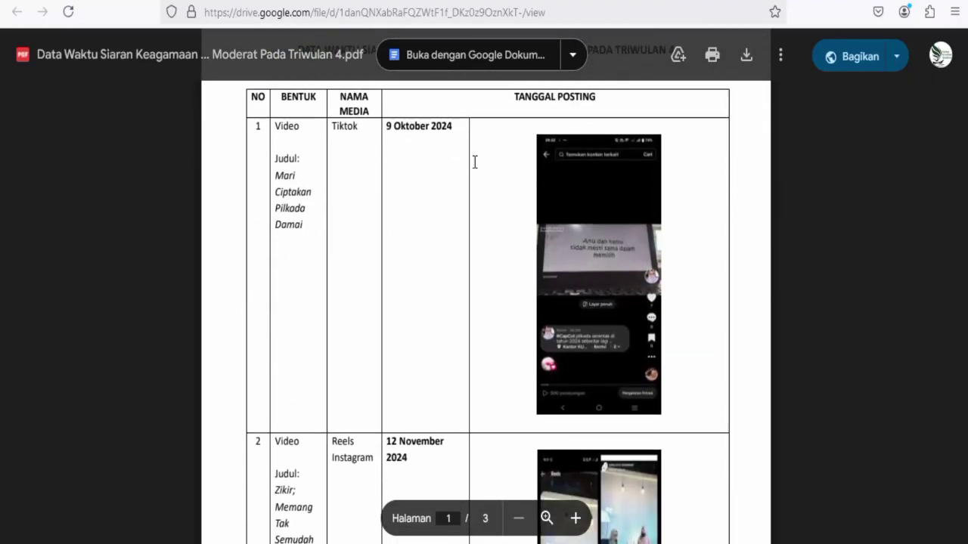
scroll(517, 195, down, 3)
scroll(512, 239, up, 5)
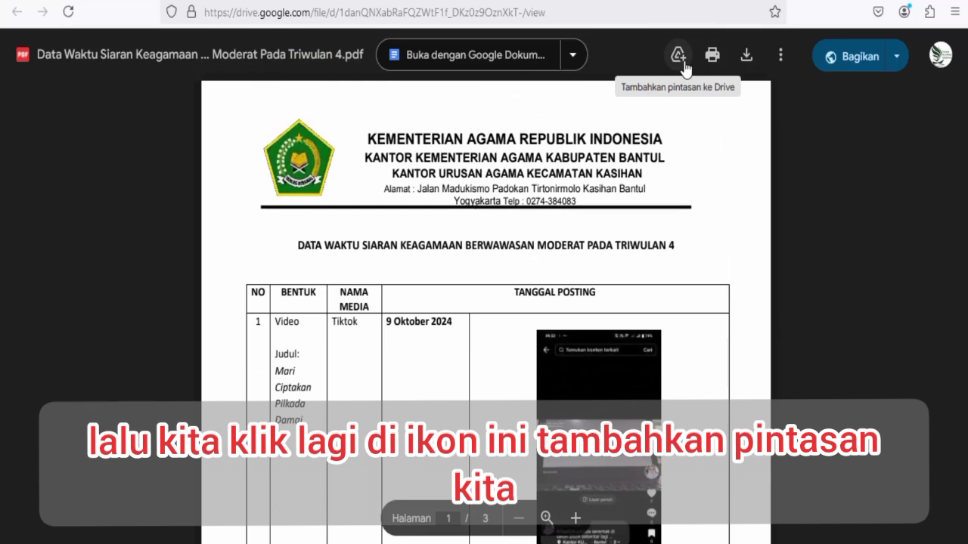
click(684, 65)
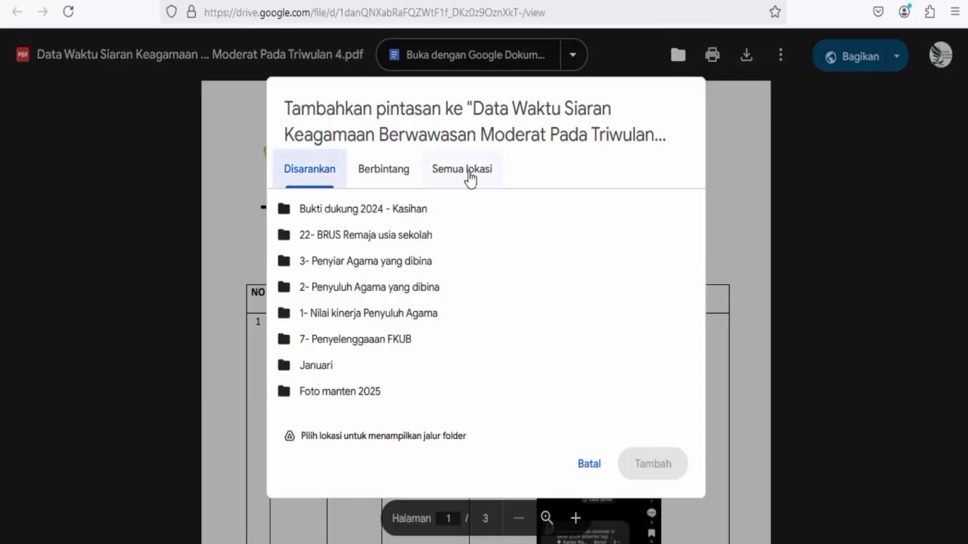
click(469, 177)
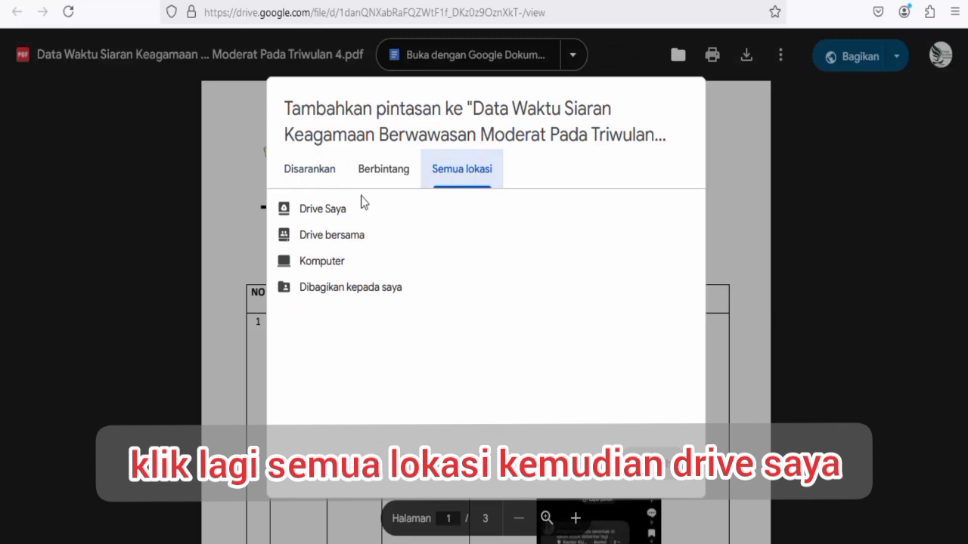
double_click(302, 213)
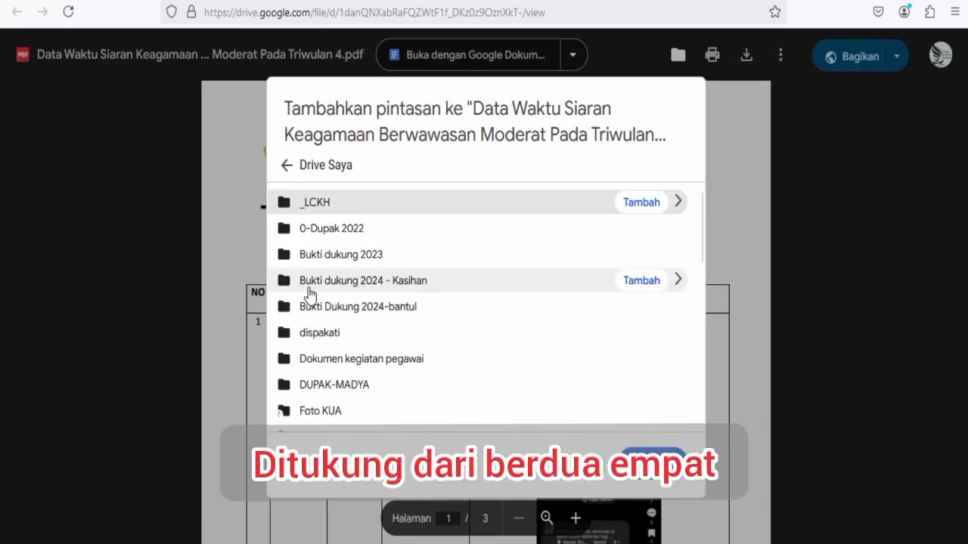
double_click(309, 287)
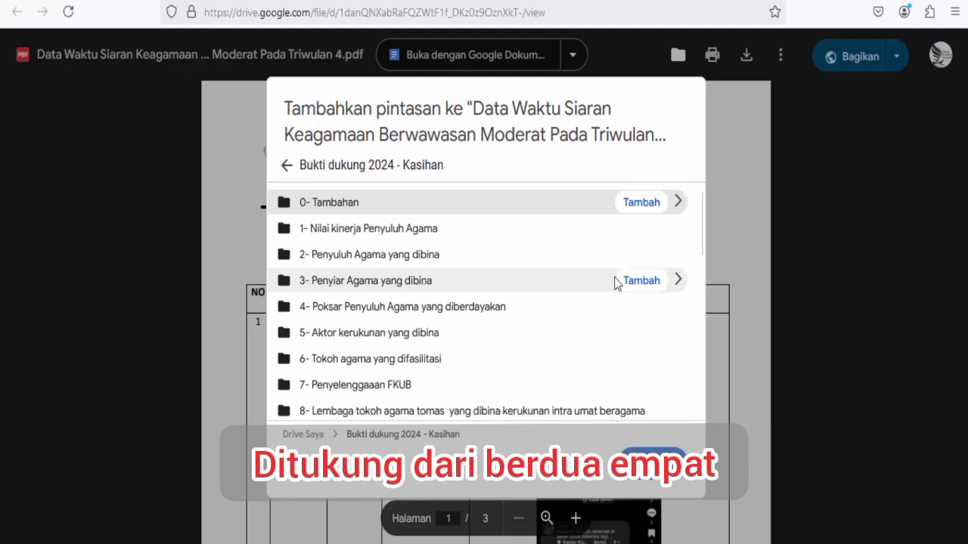
scroll(478, 344, down, 2)
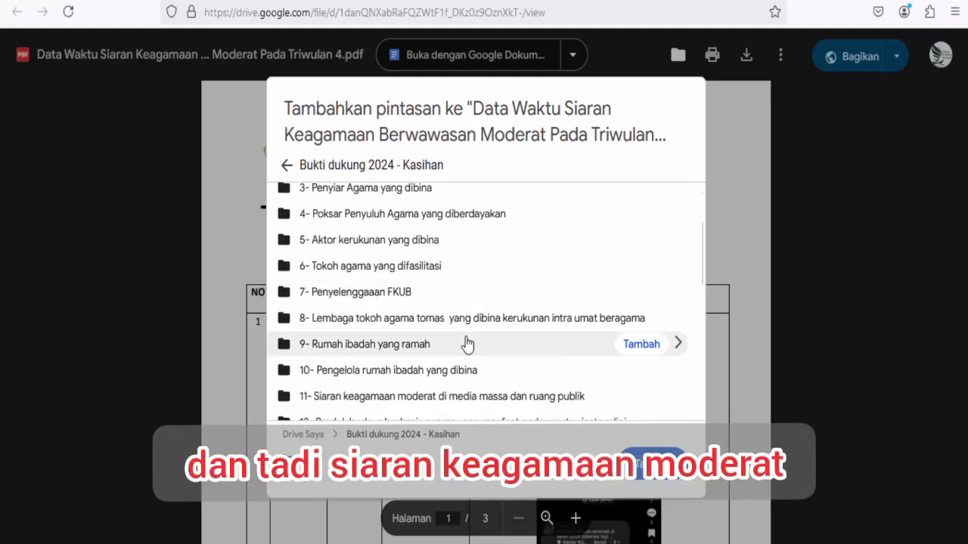
scroll(466, 344, down, 2)
double_click(325, 311)
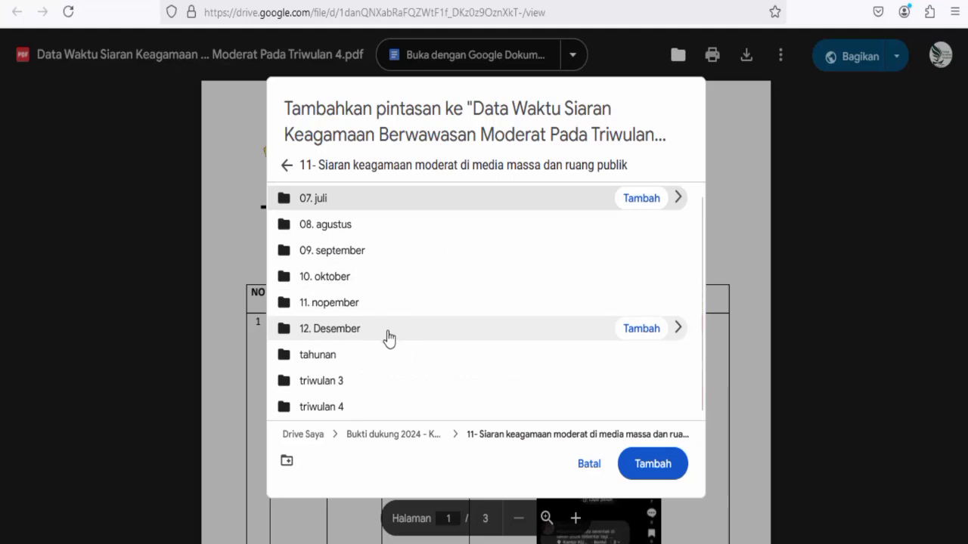
double_click(327, 412)
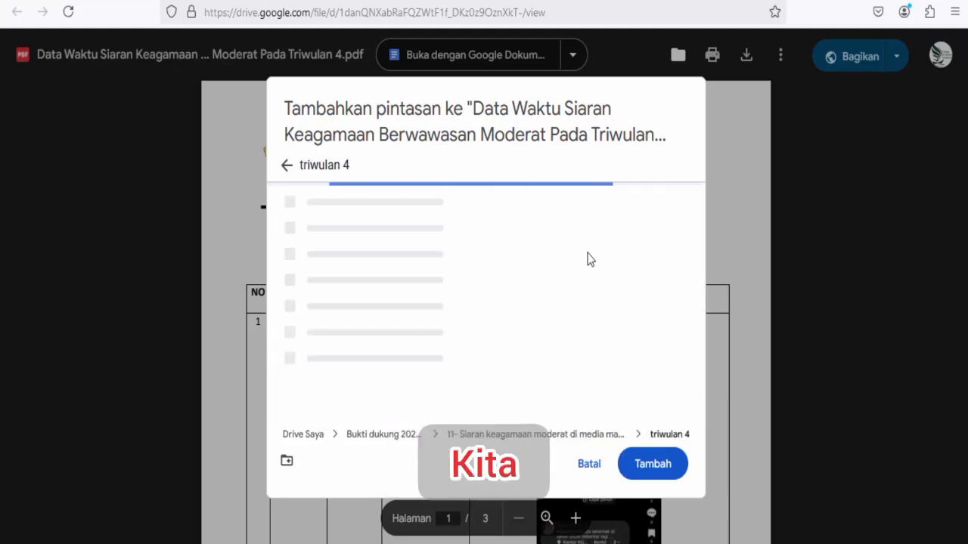
click(652, 464)
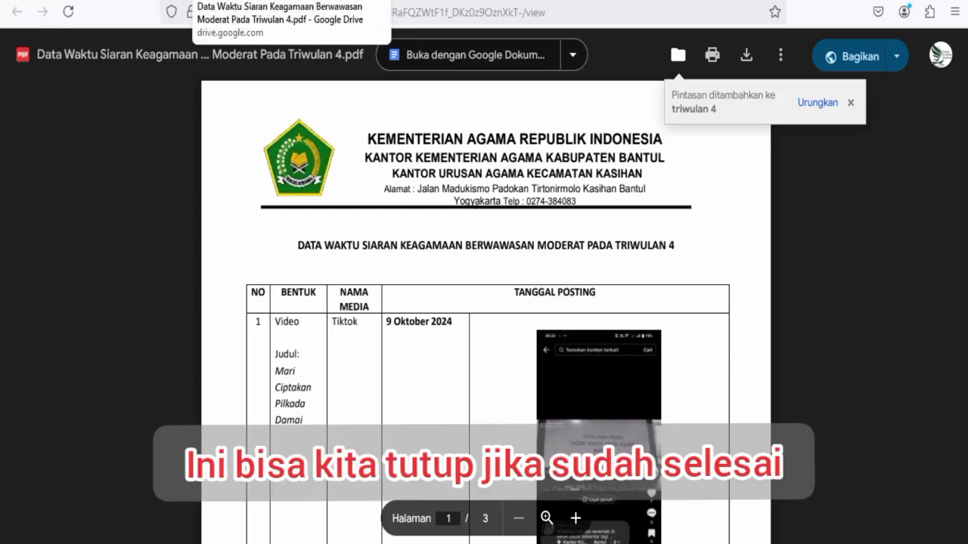
click(324, 5)
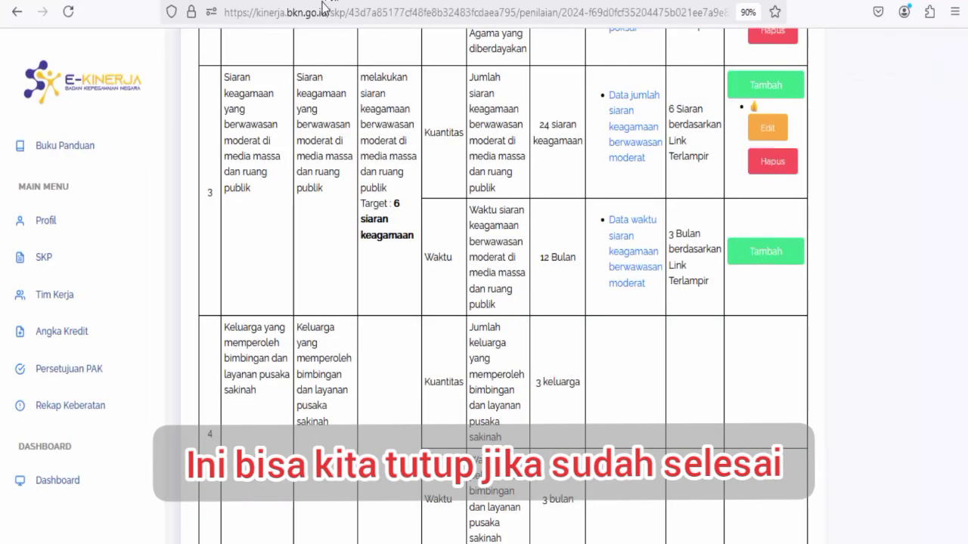
Add thumbs-up feedback on item 3's Waktu row and scroll to item 5's halal certification.
click(760, 254)
click(760, 254)
click(758, 252)
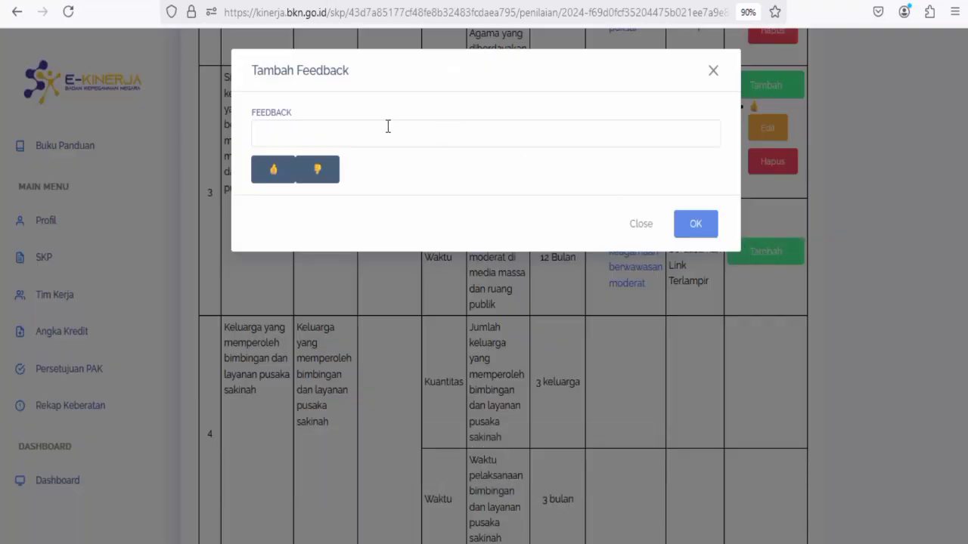
click(273, 170)
click(696, 224)
scroll(667, 258, down, 4)
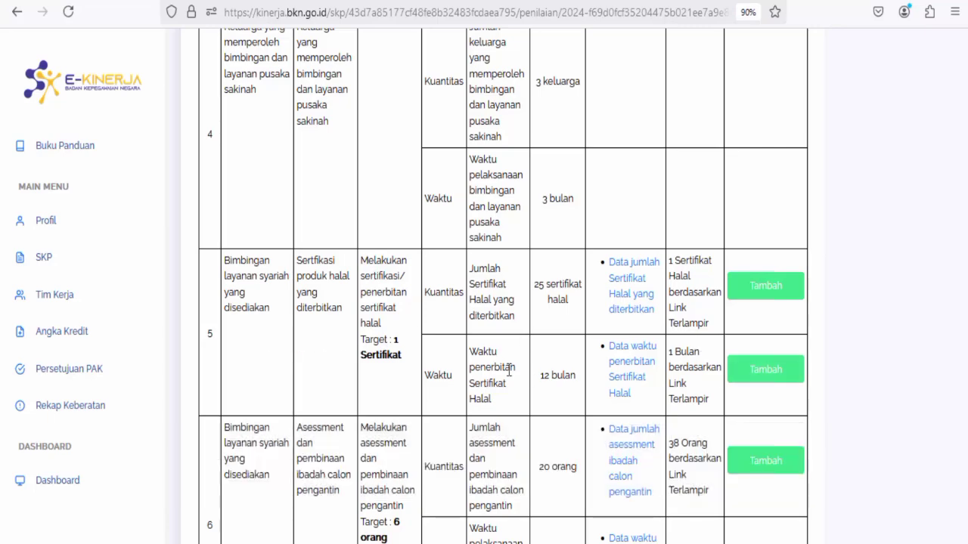
scroll(509, 369, down, 7)
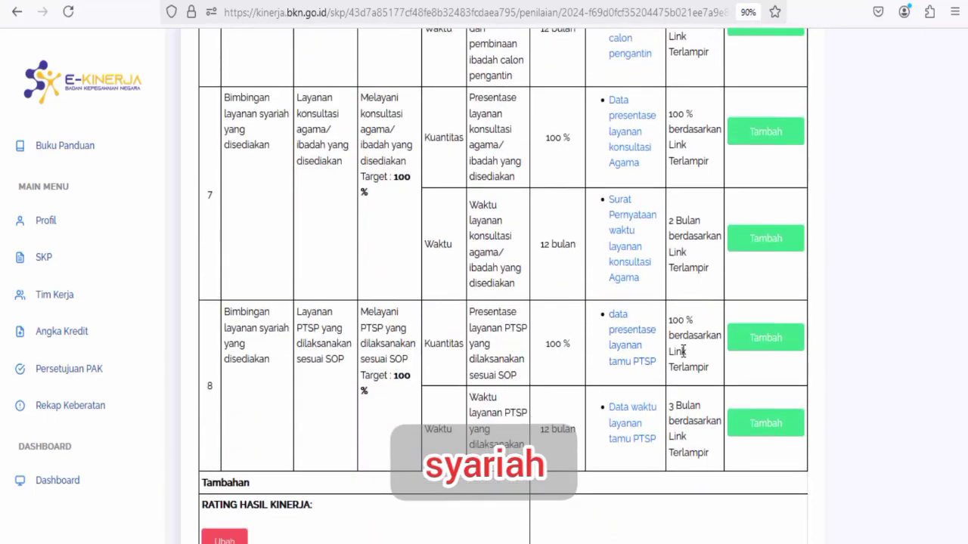
scroll(684, 344, up, 7)
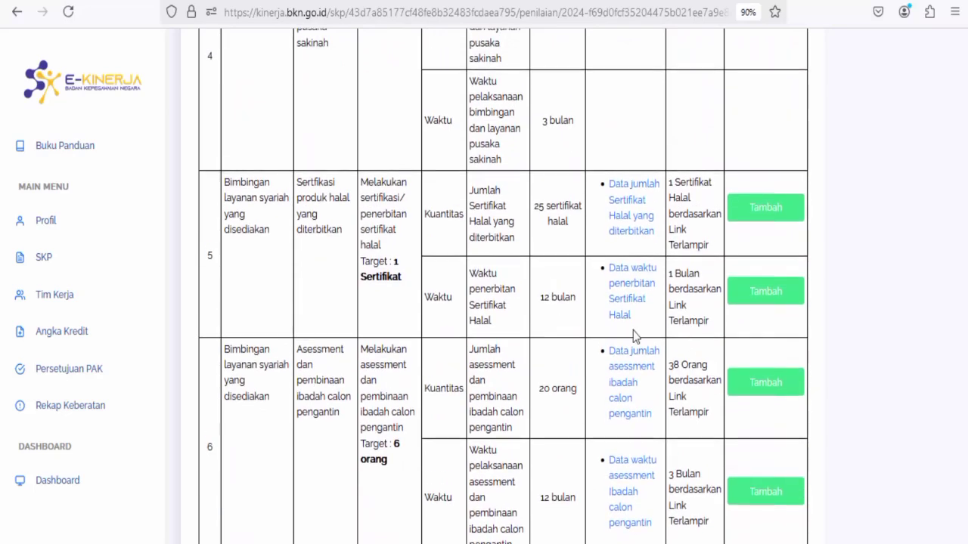
scroll(633, 330, up, 1)
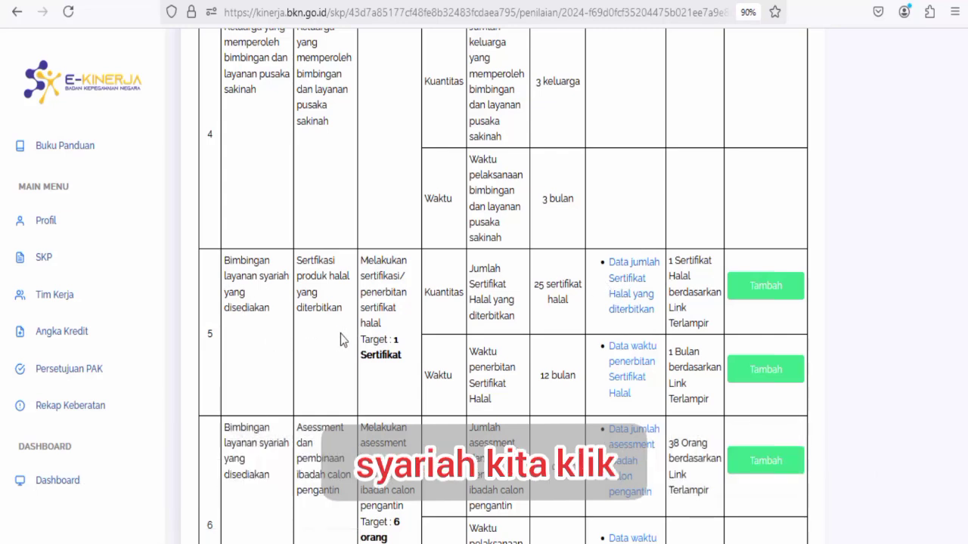
Open the halal certificate count PDF and shortcut it into folder 14- 12 Bimbingan layanan syariah's triwulan 4.
click(634, 286)
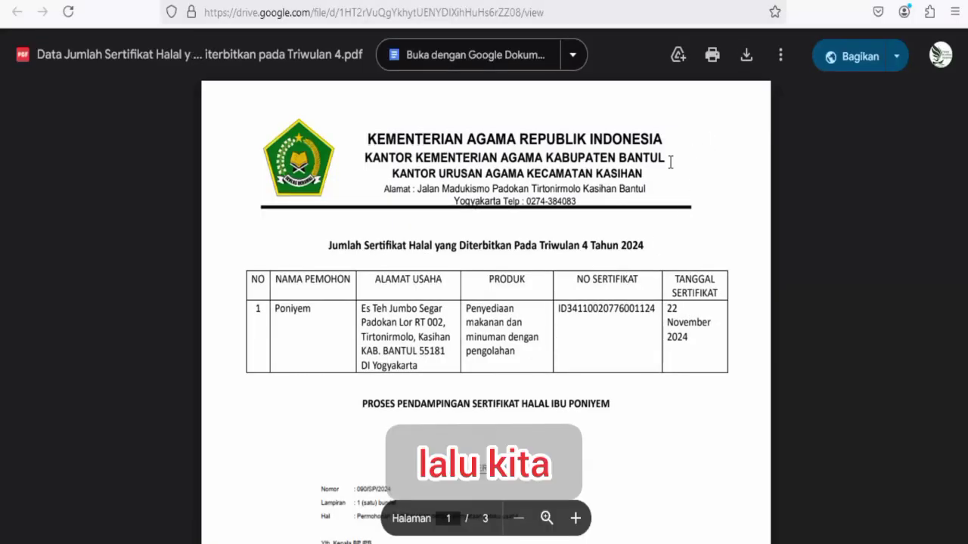
click(679, 55)
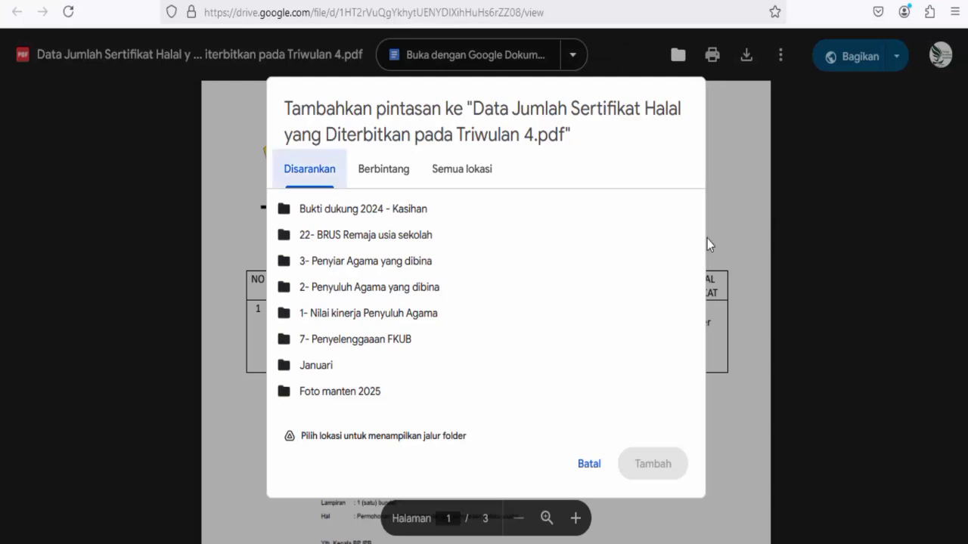
double_click(347, 217)
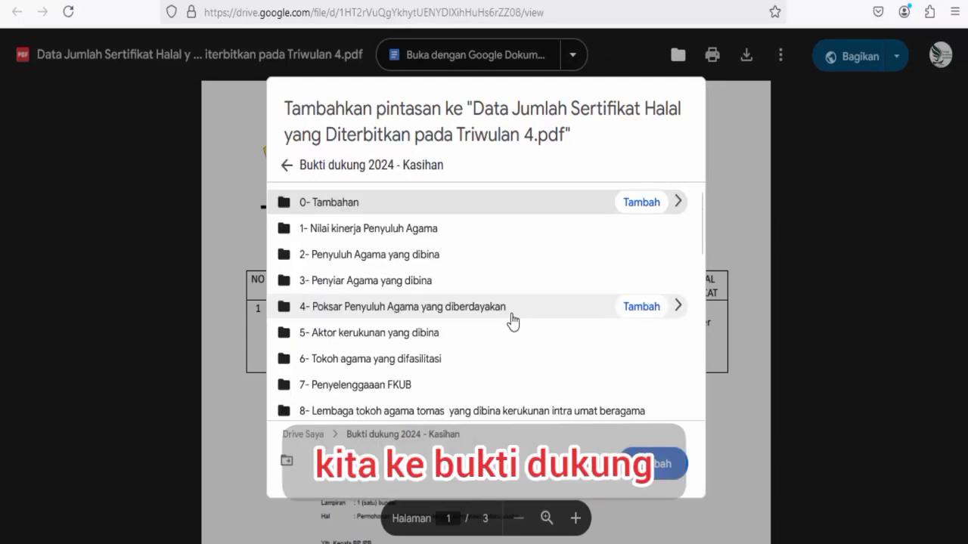
scroll(512, 322, down, 5)
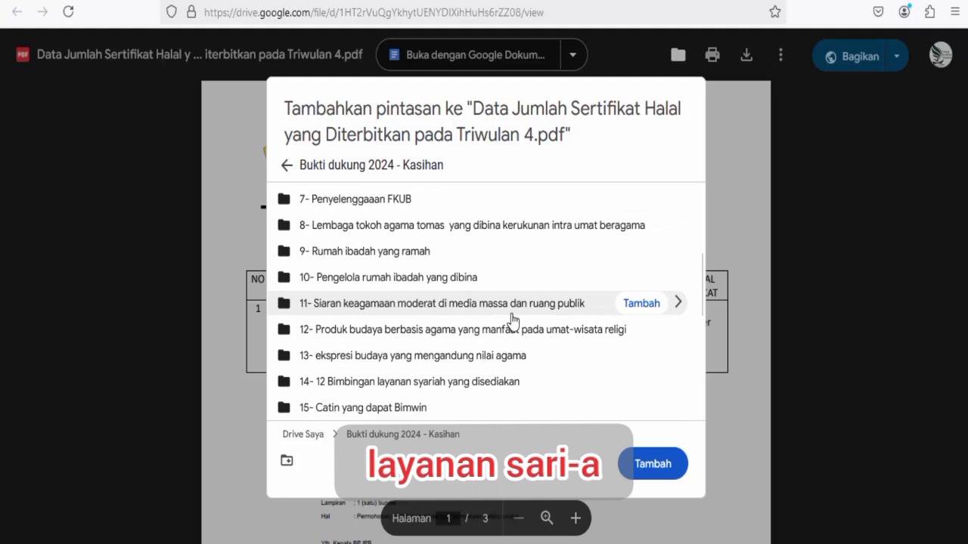
scroll(338, 326, down, 3)
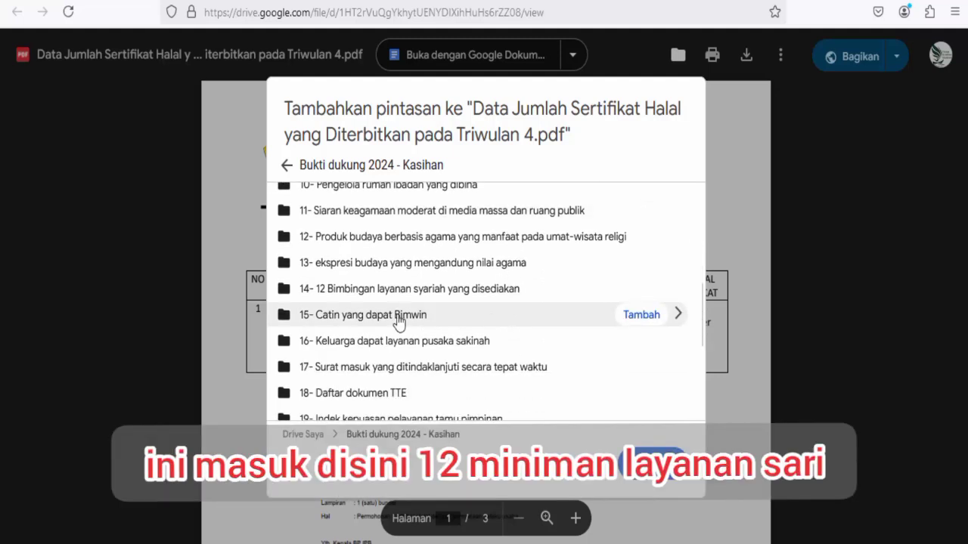
double_click(336, 291)
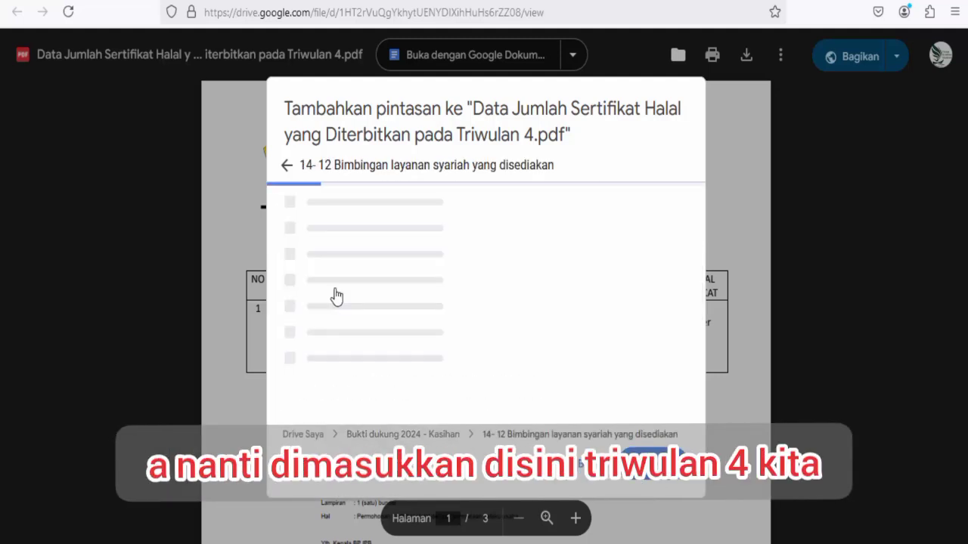
scroll(363, 348, down, 2)
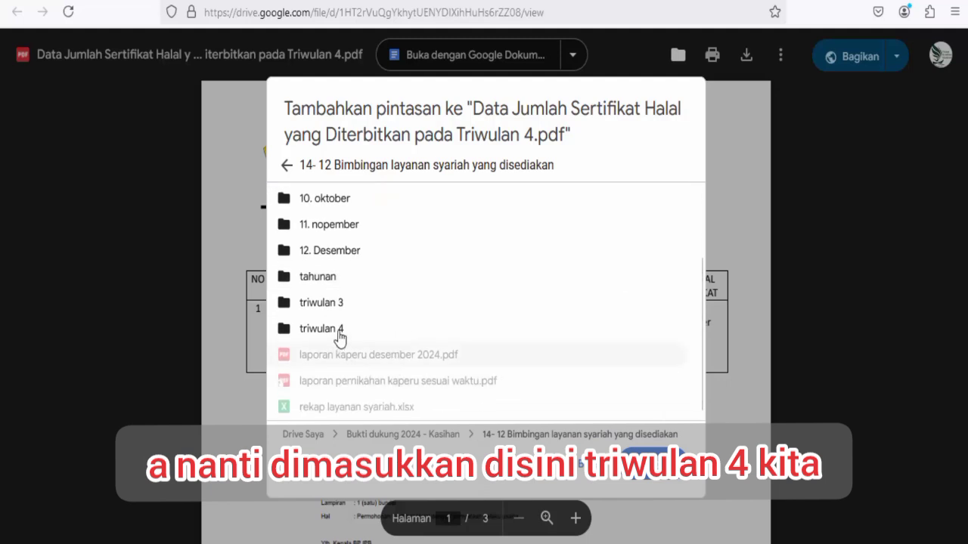
click(333, 332)
double_click(333, 336)
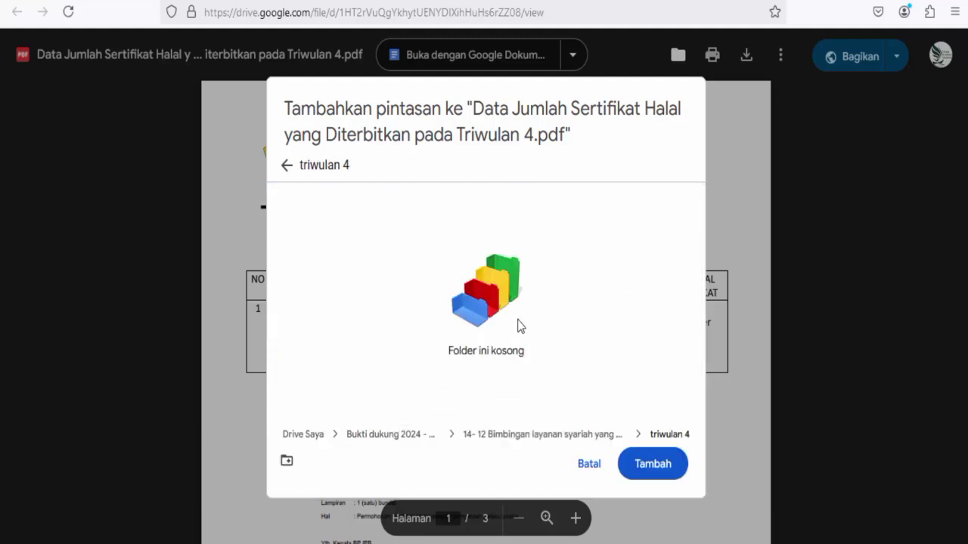
click(657, 469)
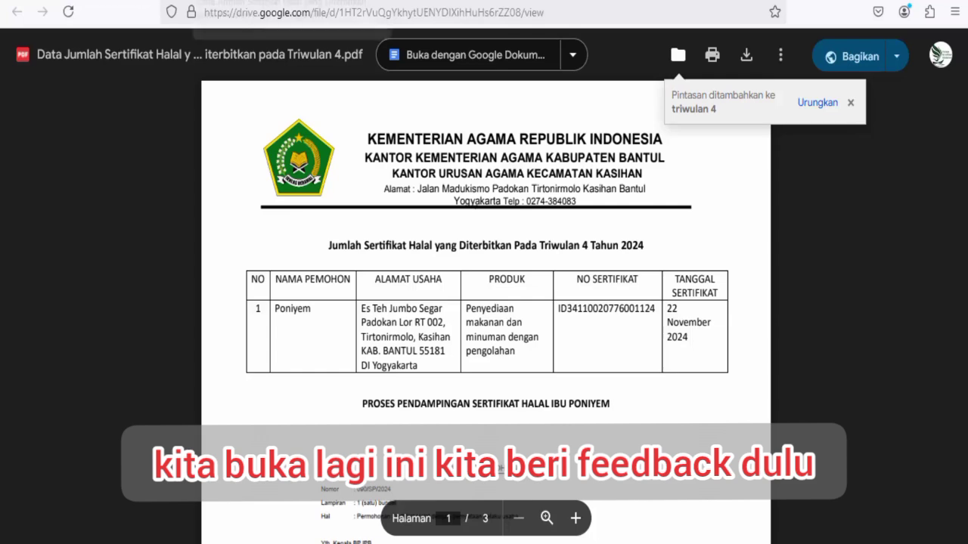
Thumbs-up item 5's Kuantitas certificate count row, then open the 'Data waktu penerbitan' evidence PDF.
click(113, 2)
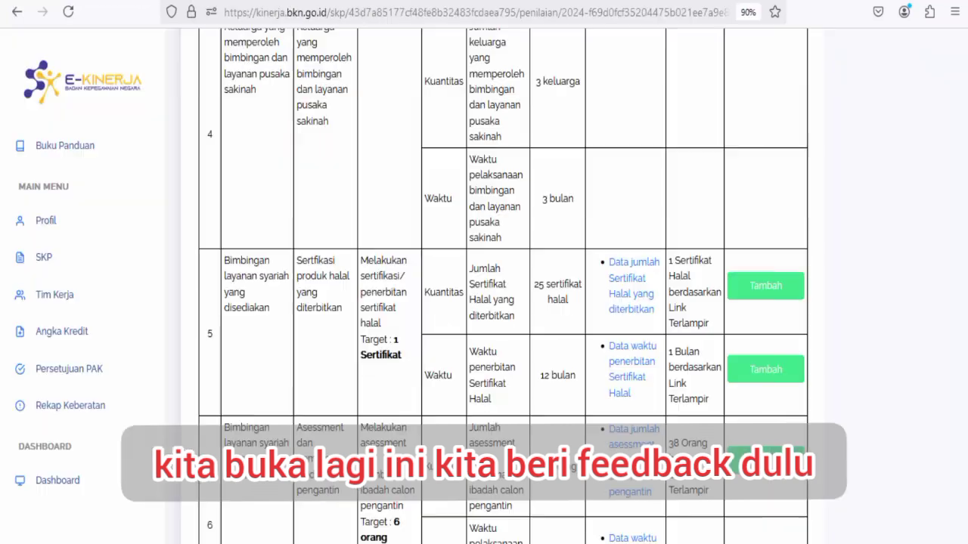
click(762, 291)
click(275, 174)
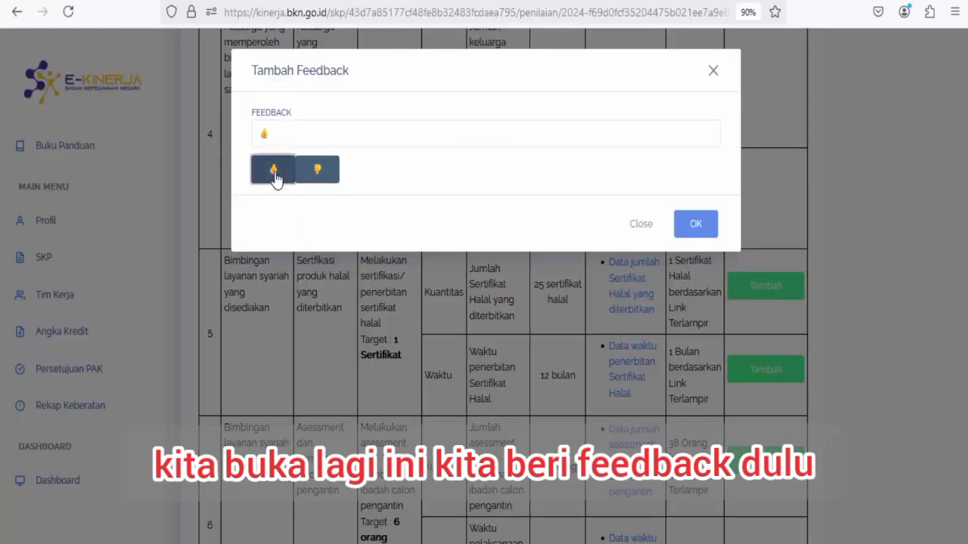
click(693, 225)
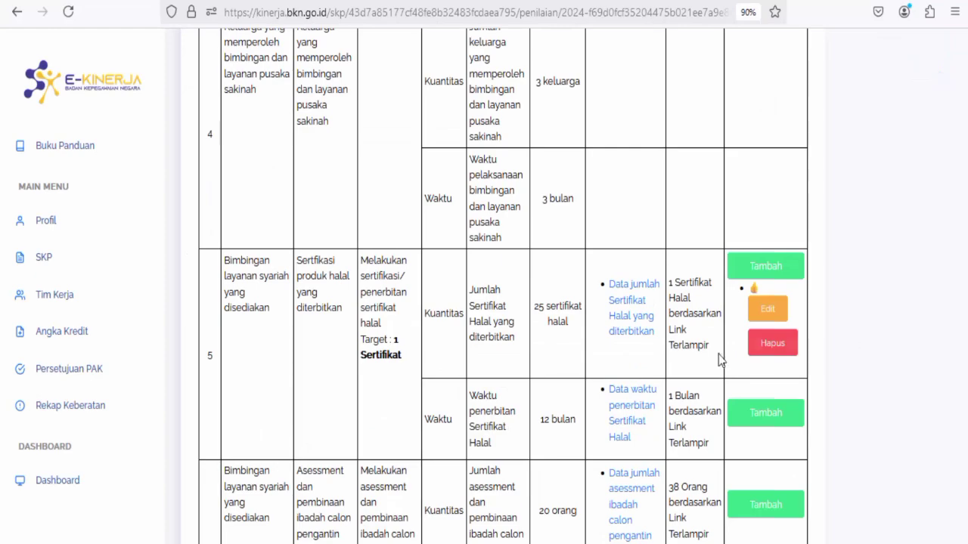
scroll(669, 345, down, 2)
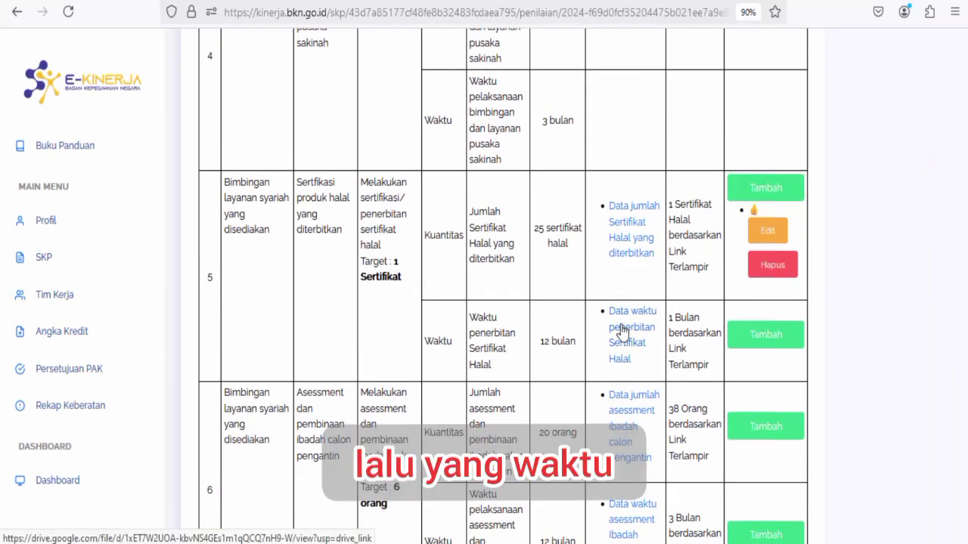
click(621, 331)
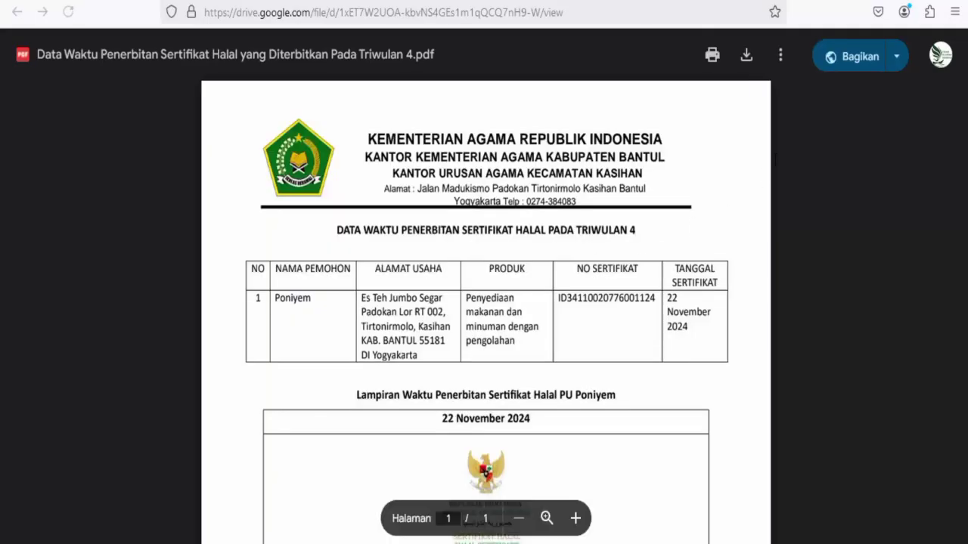
Shortcut the issuance-time PDF into Bukti dukung 2024 - Kasihan > 14- 12 Bimbingan layanan syariah > triwulan 4.
scroll(475, 353, down, 4)
scroll(475, 353, up, 4)
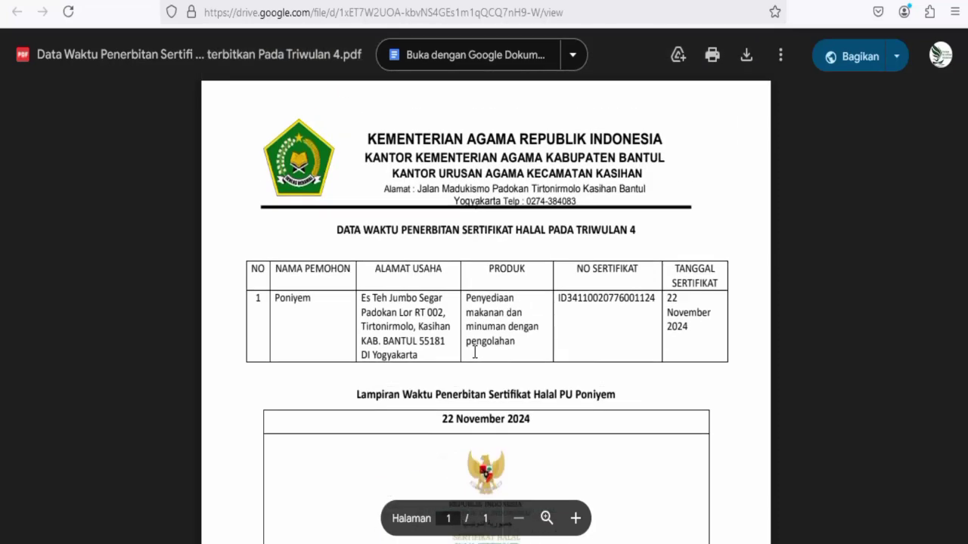
click(678, 56)
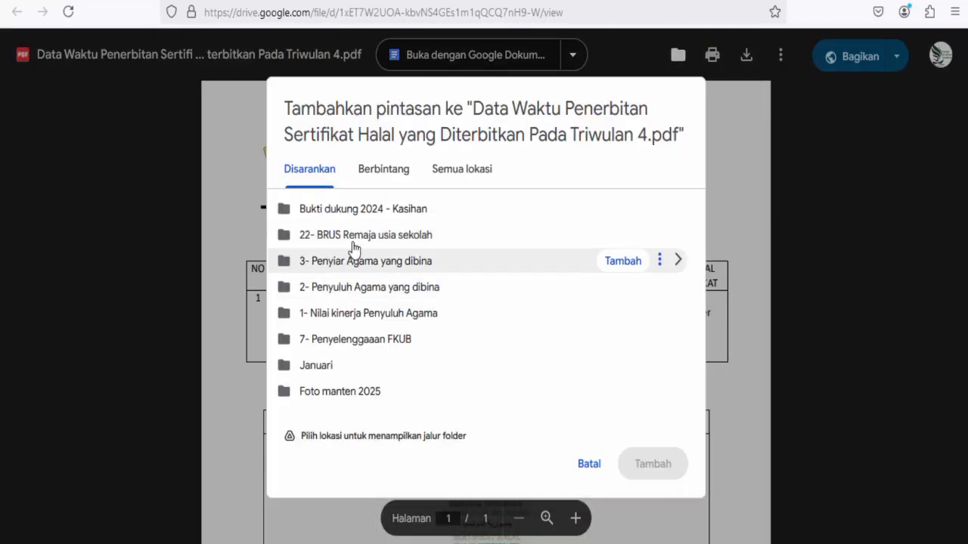
double_click(355, 211)
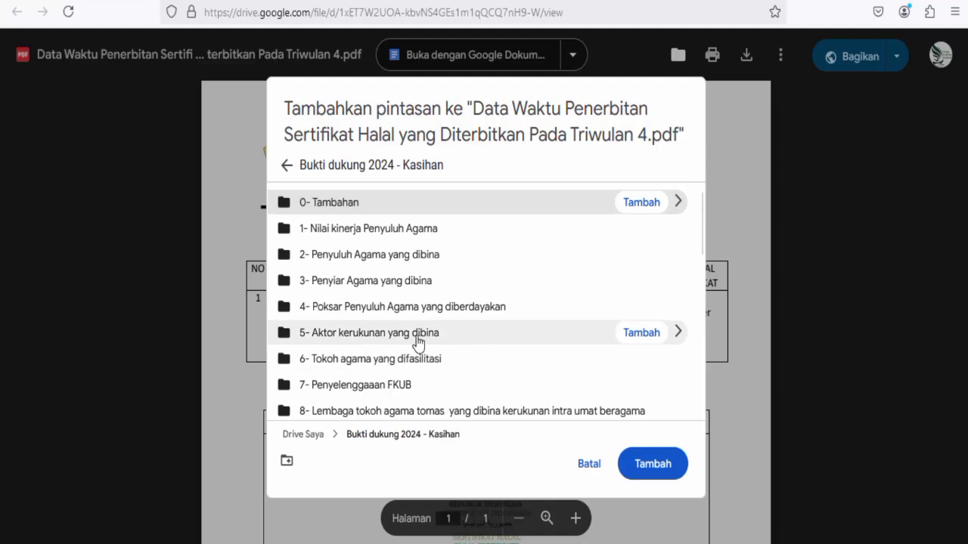
scroll(477, 337, down, 5)
scroll(376, 348, down, 3)
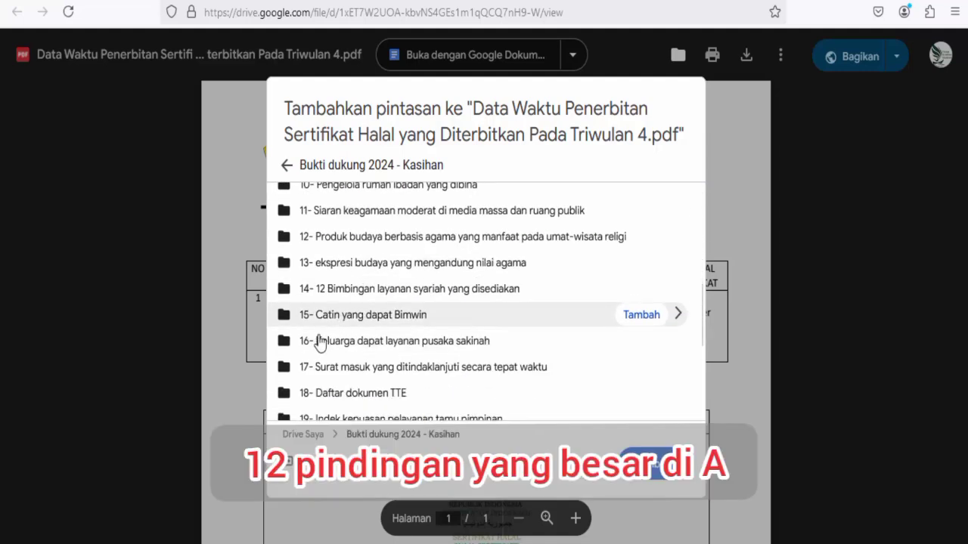
double_click(338, 289)
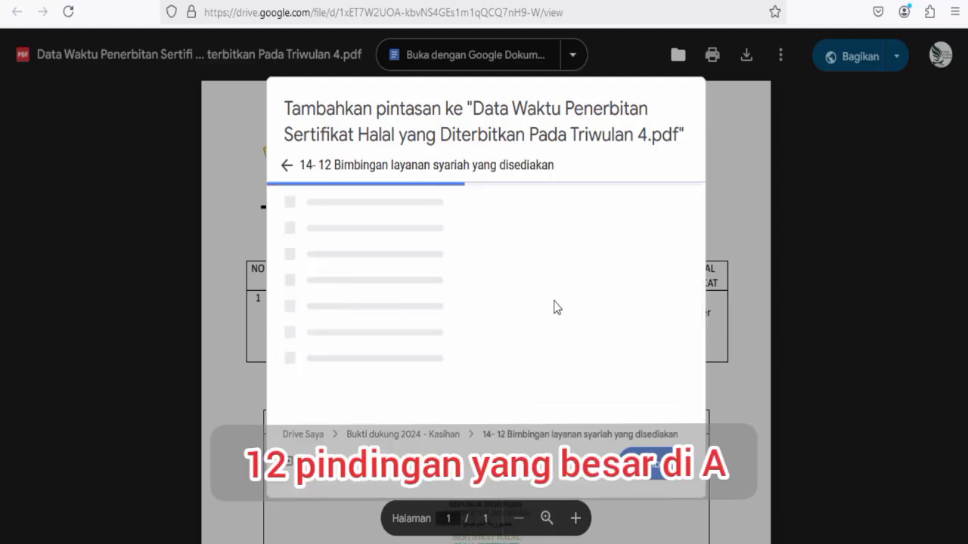
scroll(557, 320, down, 5)
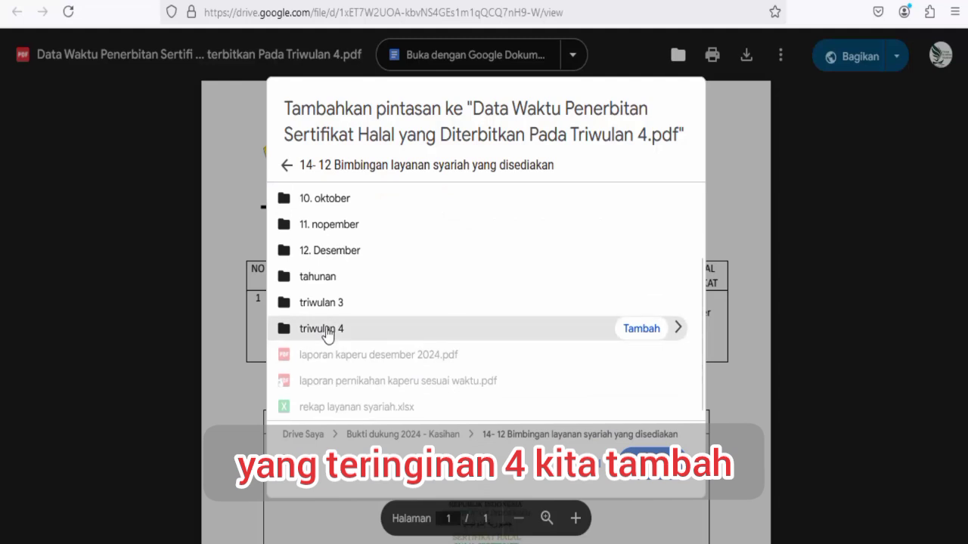
double_click(326, 330)
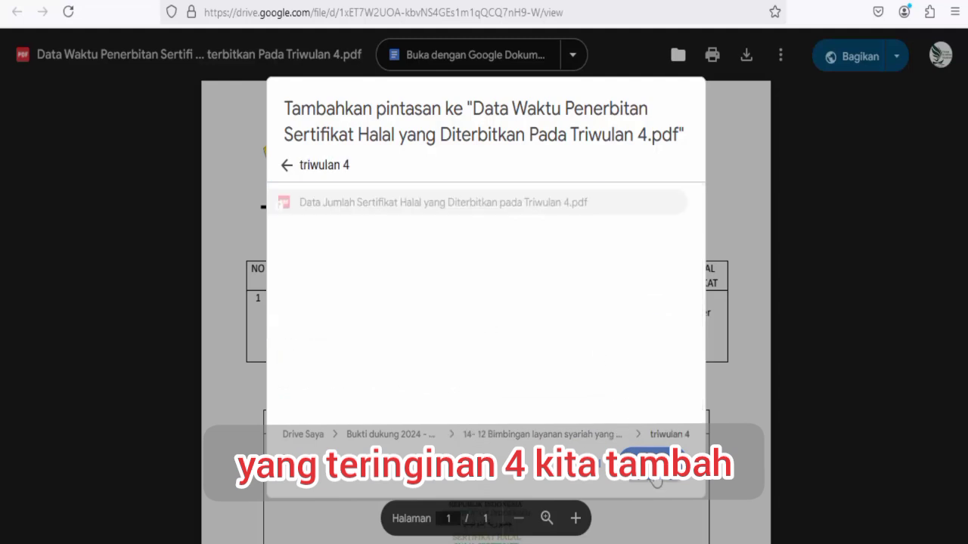
click(650, 475)
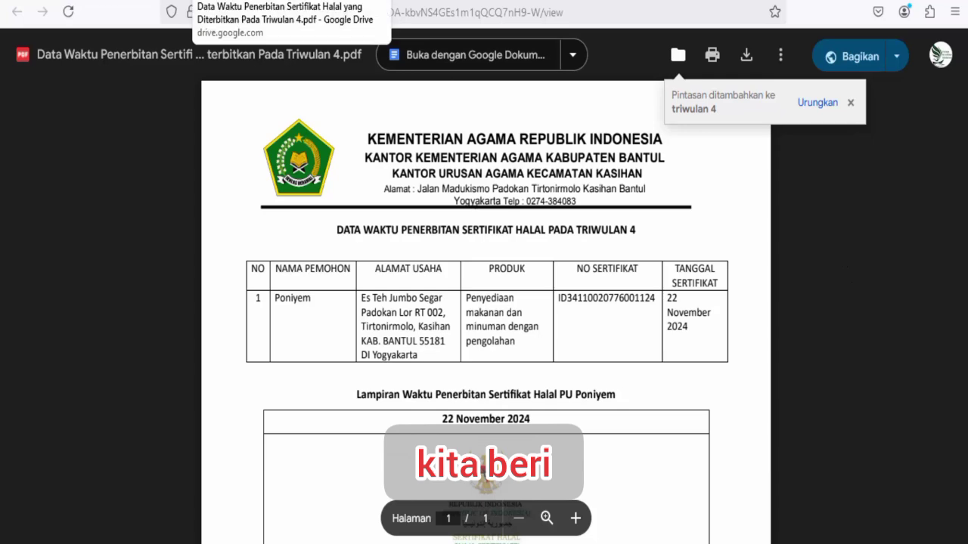
Thumbs-up item 5's Waktu issuance-time row, then open item 6's 'Data jumlah asessment ibadah calon pengantin' PDF.
click(288, 1)
click(771, 344)
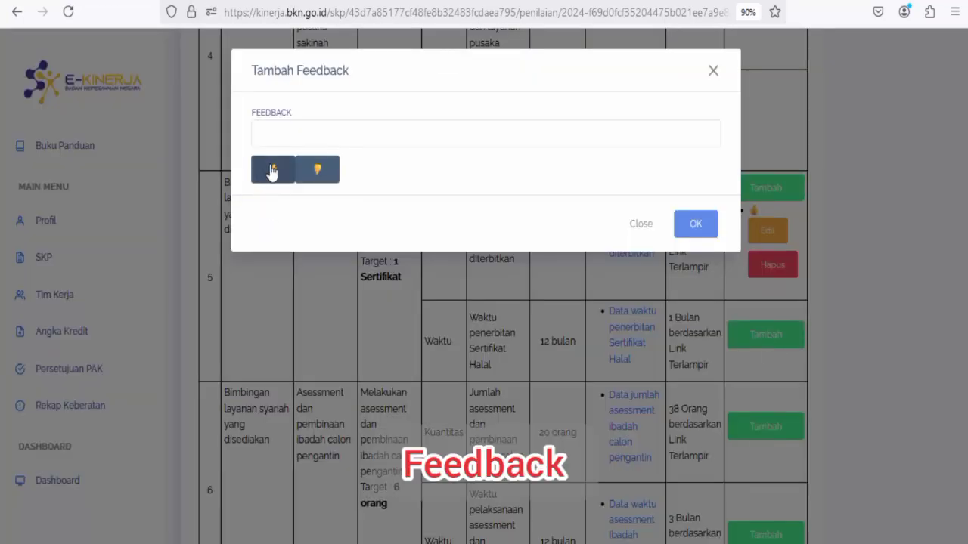
click(273, 171)
click(693, 225)
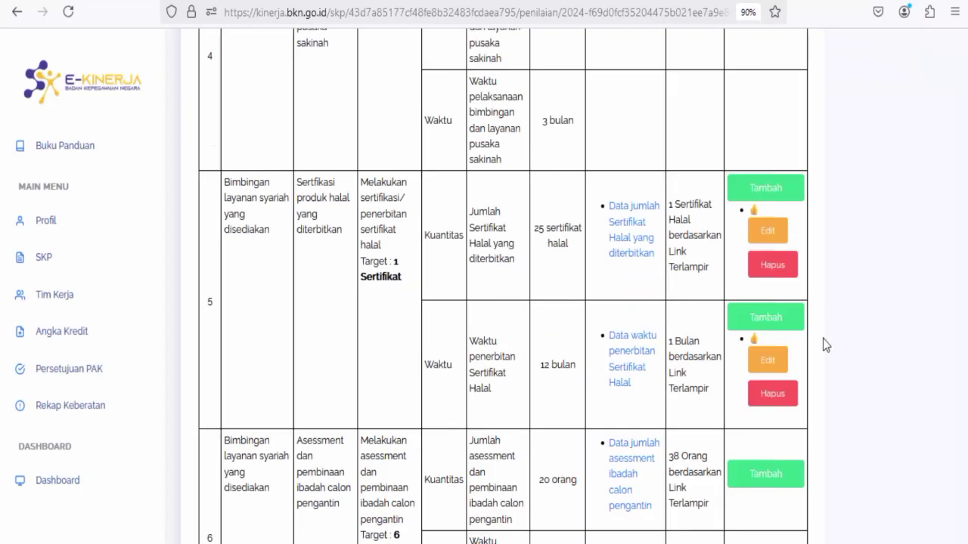
scroll(703, 372, down, 2)
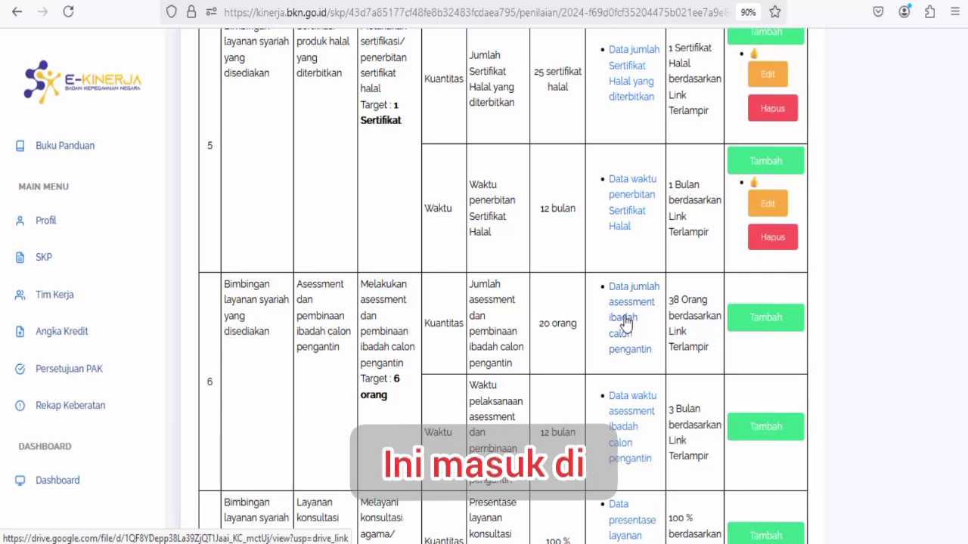
click(626, 324)
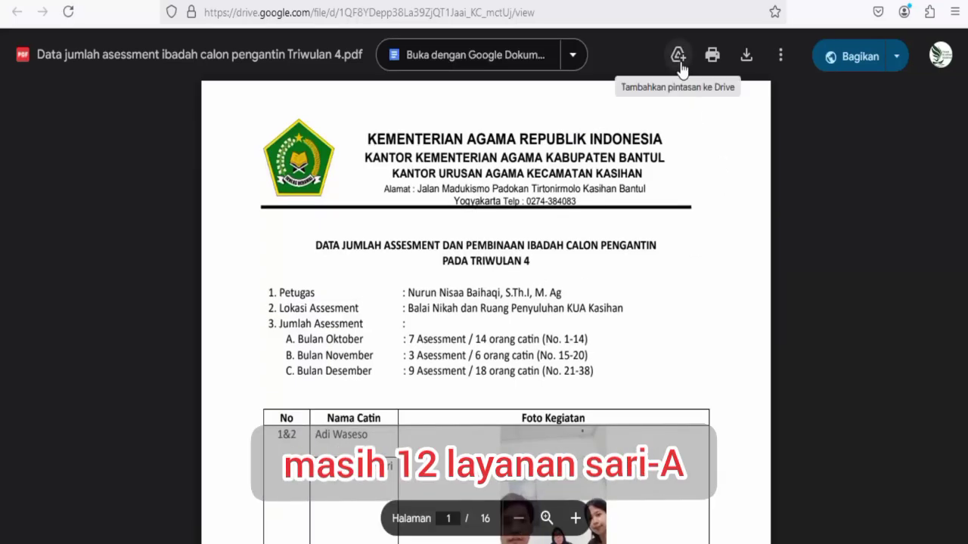
Shortcut the assessment-count PDF into Bukti dukung 2024 - Kasihan > 14- 12 Bimbingan layanan syariah > triwulan 4.
click(678, 61)
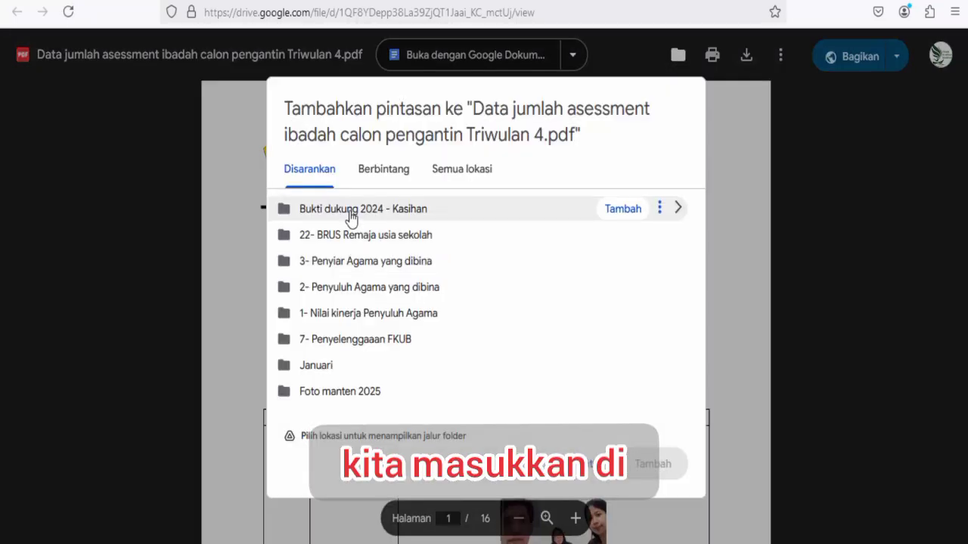
click(350, 217)
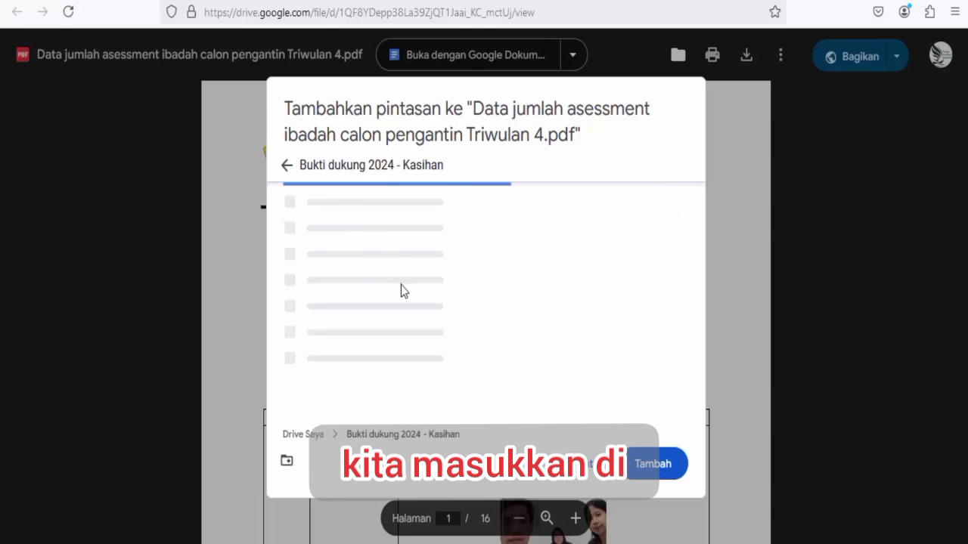
scroll(342, 350, down, 3)
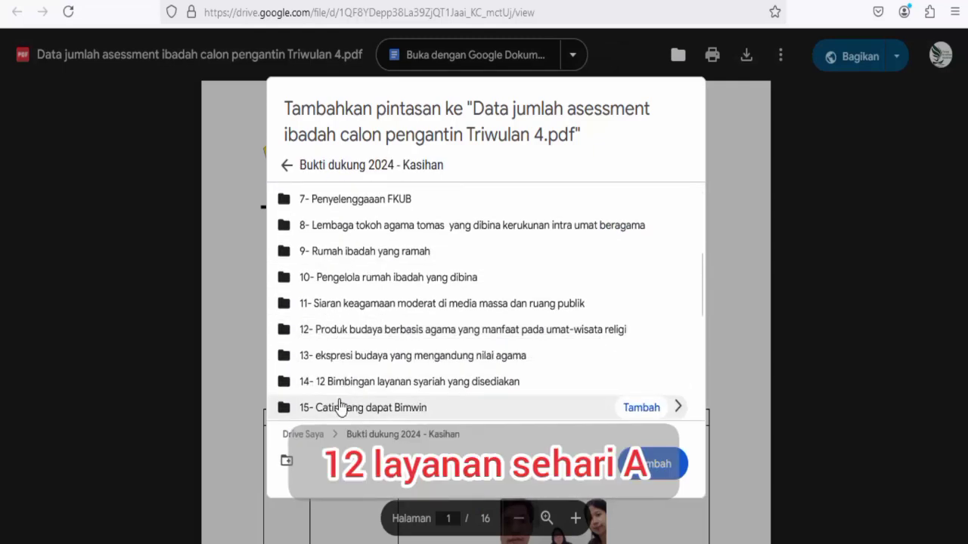
double_click(340, 387)
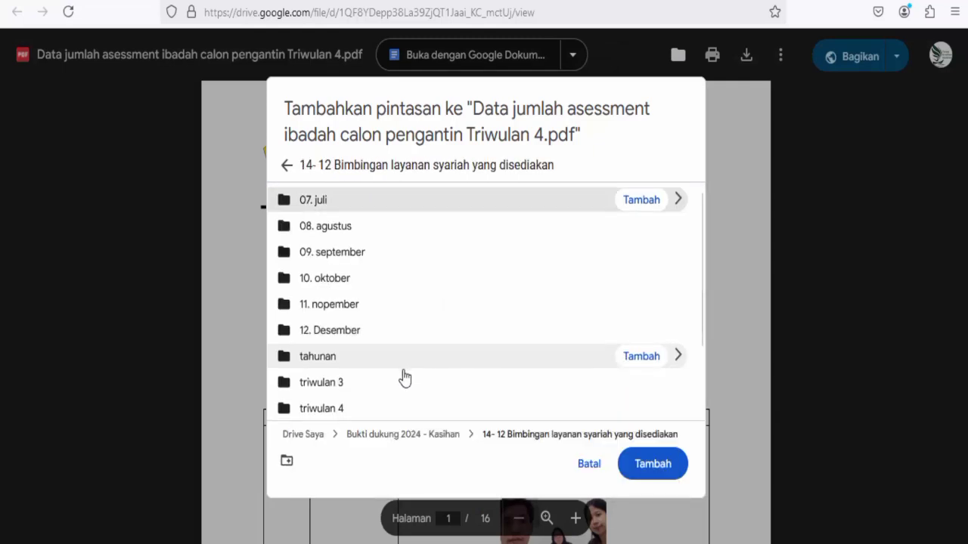
scroll(315, 346, down, 2)
double_click(317, 332)
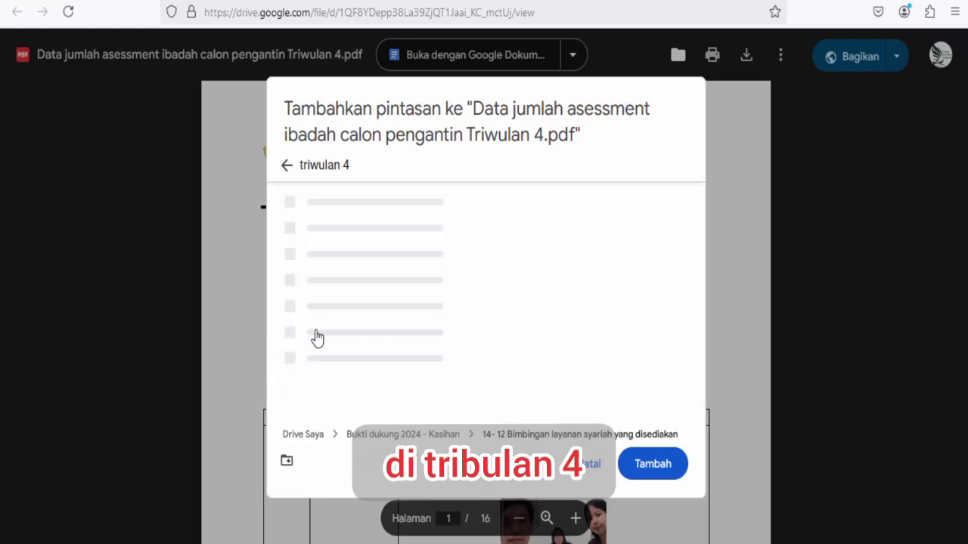
click(653, 465)
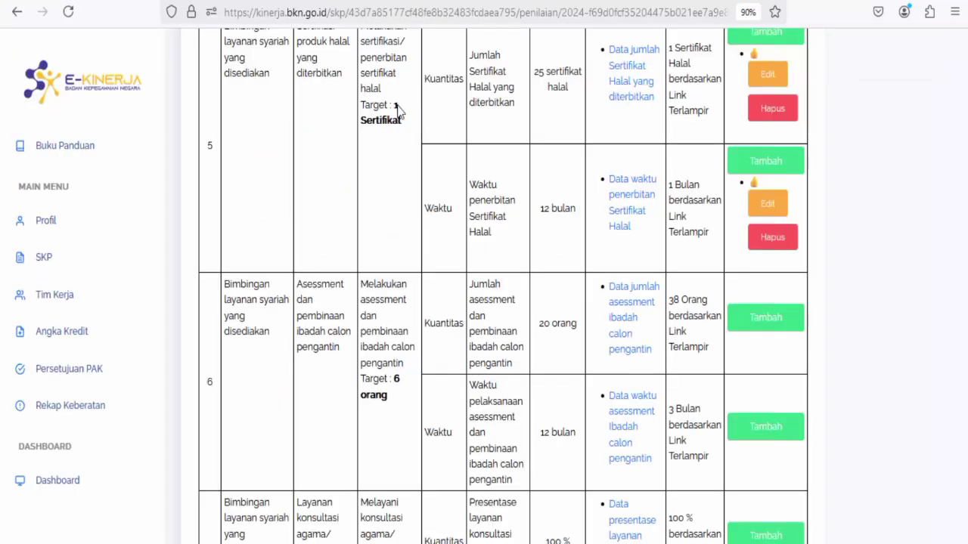
Give row 6's quantity entry a 👍, then open the 'Data waktu asessment ibadah calon pengantin' PDF.
click(762, 319)
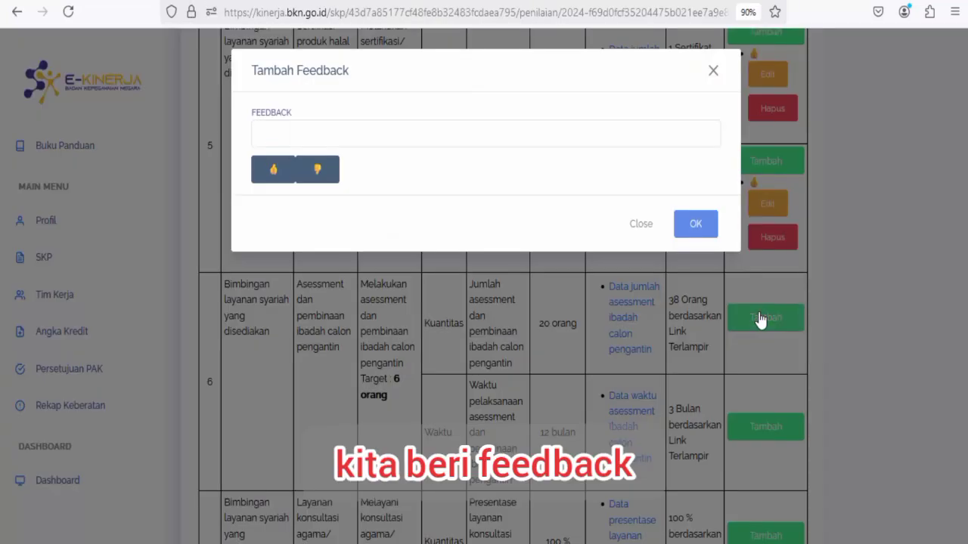
click(277, 182)
click(694, 224)
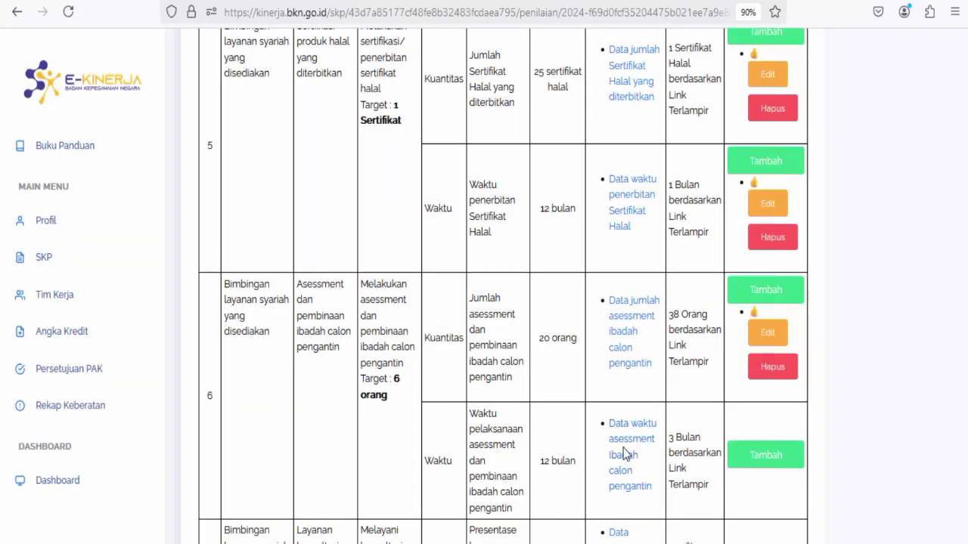
scroll(624, 453, down, 2)
click(625, 302)
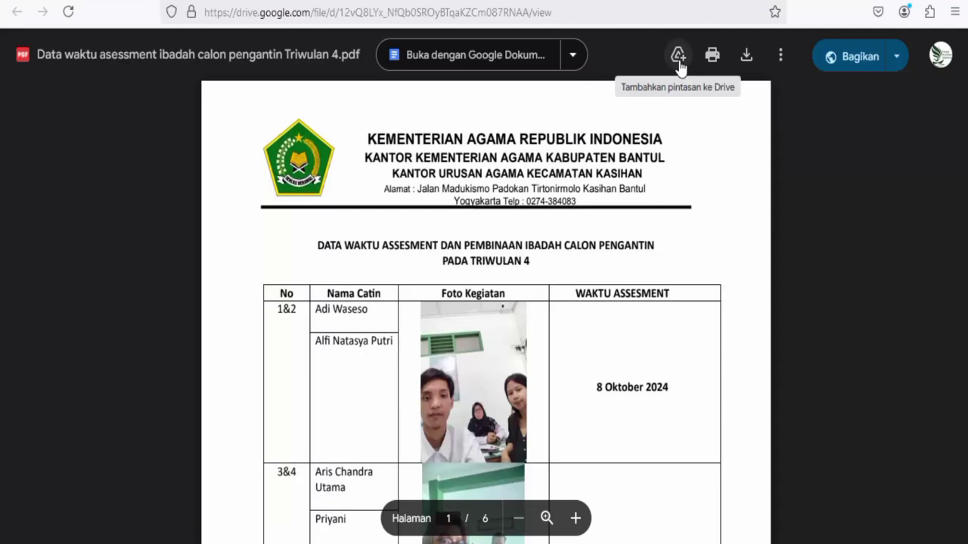
Add a Drive shortcut to the assessment-timing PDF in folder 14's triwulan 4, then return to e-Kinerja.
click(679, 57)
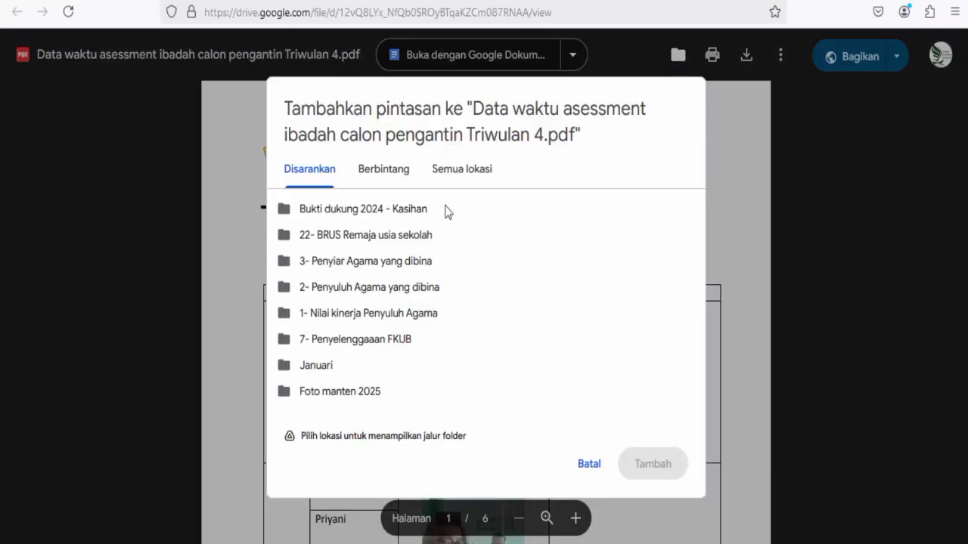
click(378, 214)
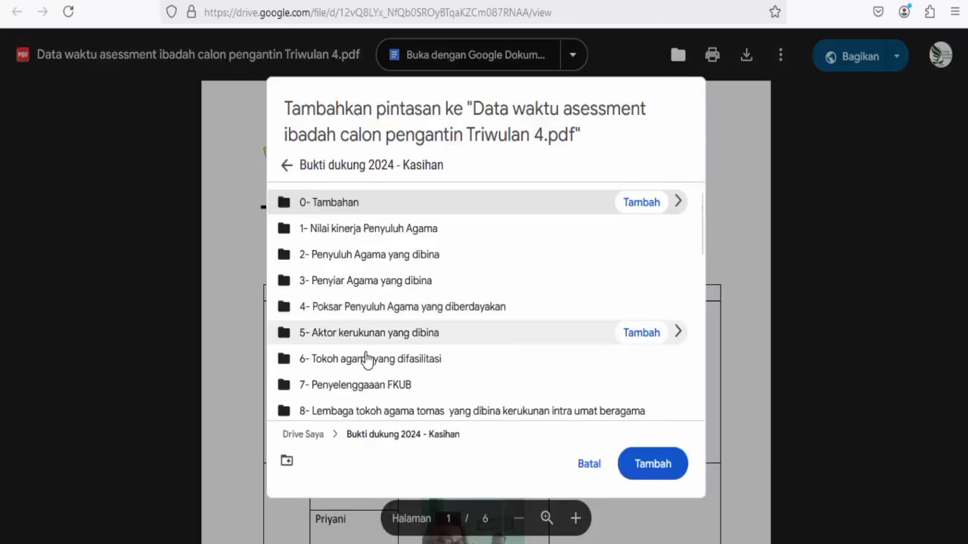
scroll(367, 356, down, 5)
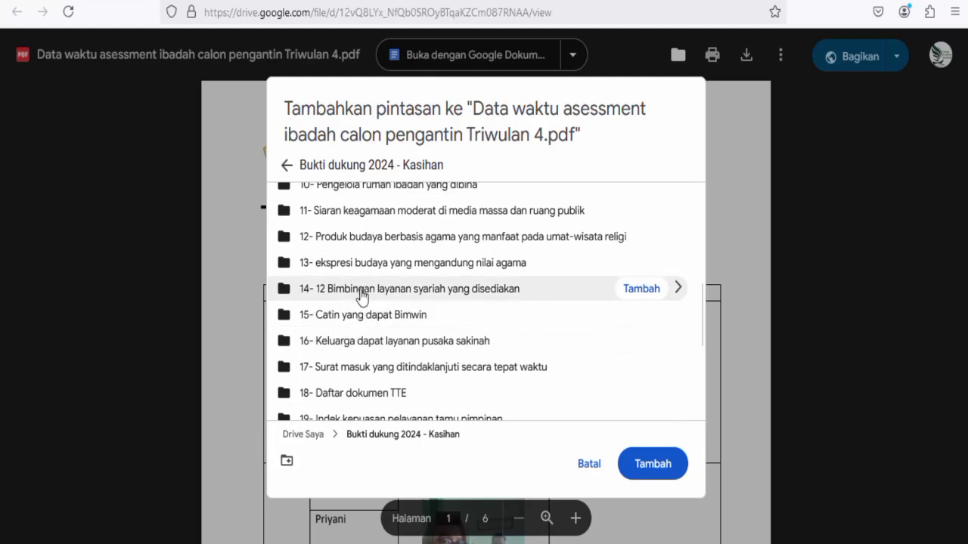
double_click(363, 295)
scroll(371, 386, down, 2)
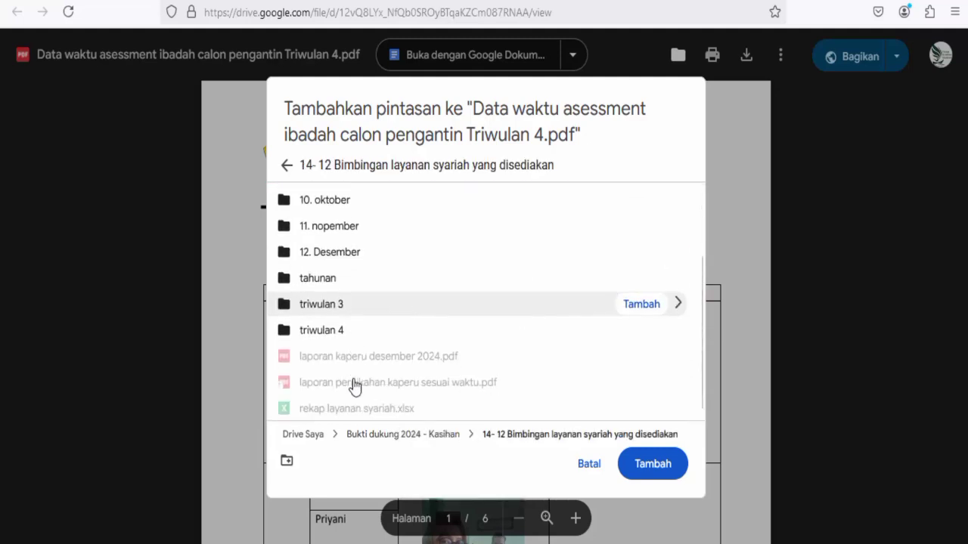
double_click(343, 335)
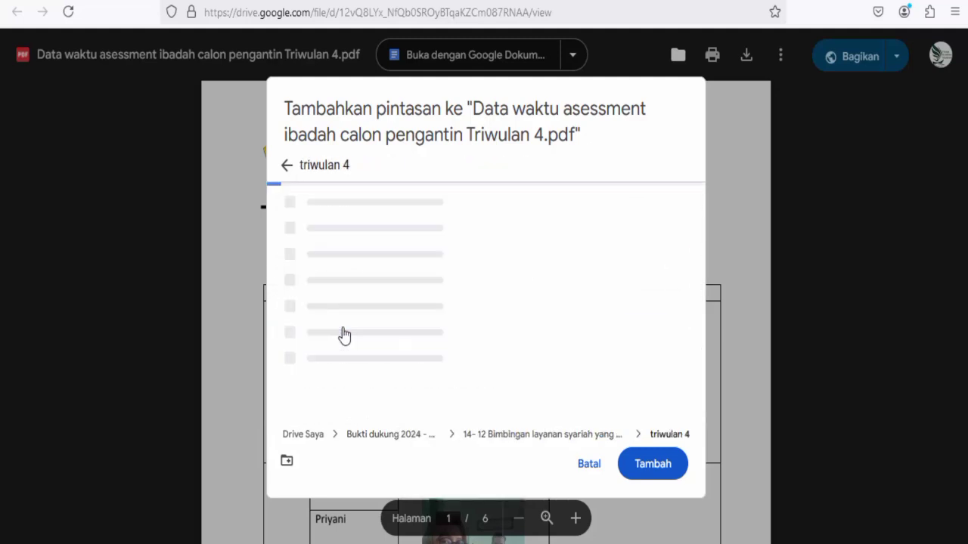
click(654, 465)
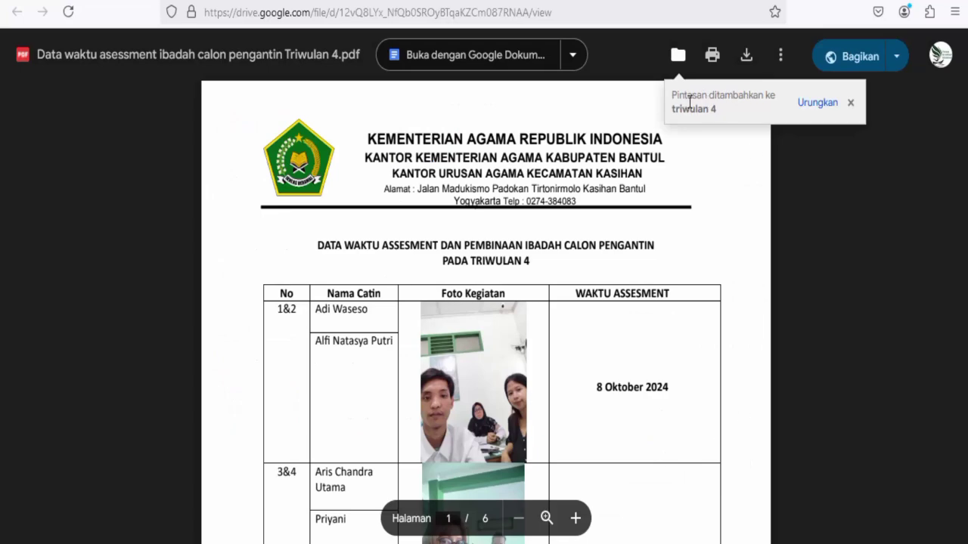
click(330, 3)
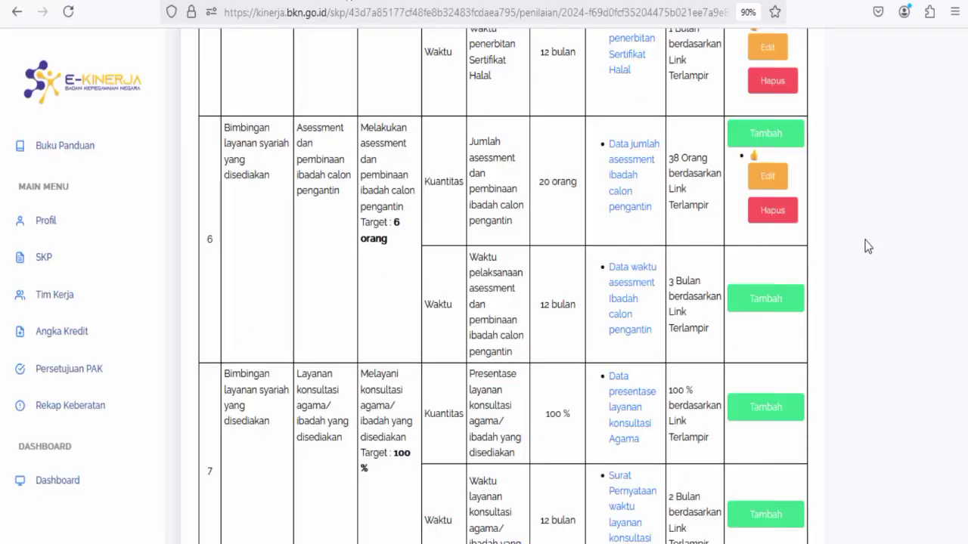
Give row 6's Waktu entry a 👍 and scroll through Rating Hasil Kinerja and Perilaku Kerja.
click(779, 313)
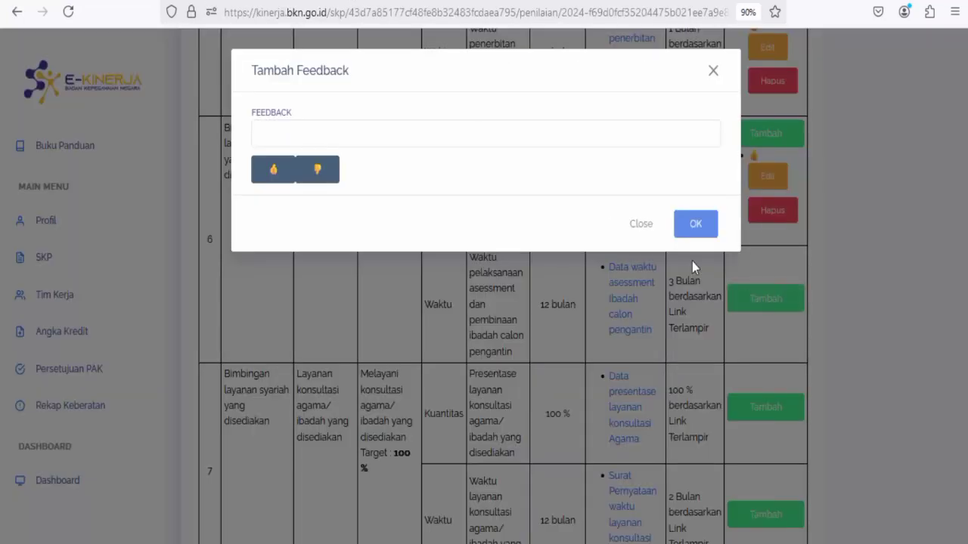
click(272, 170)
click(707, 225)
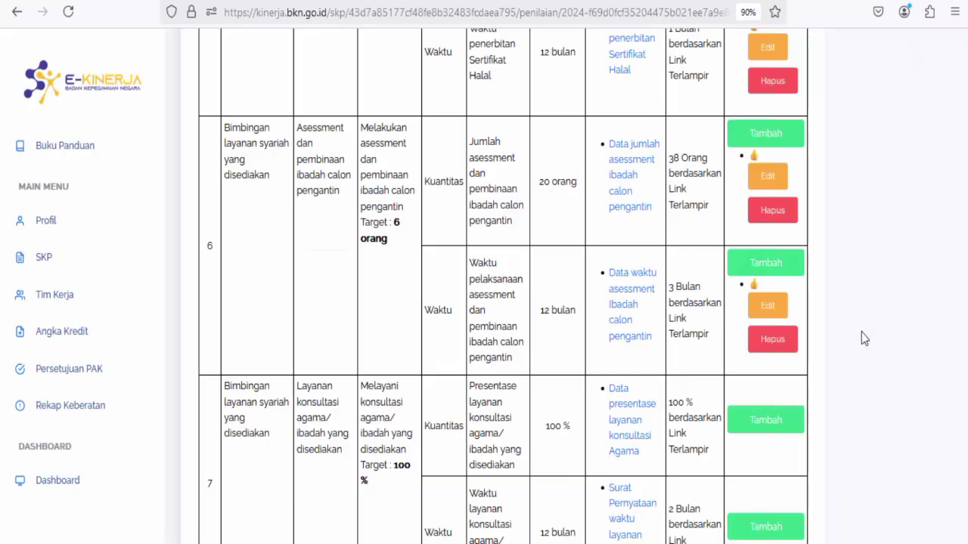
scroll(832, 348, down, 4)
scroll(678, 359, down, 3)
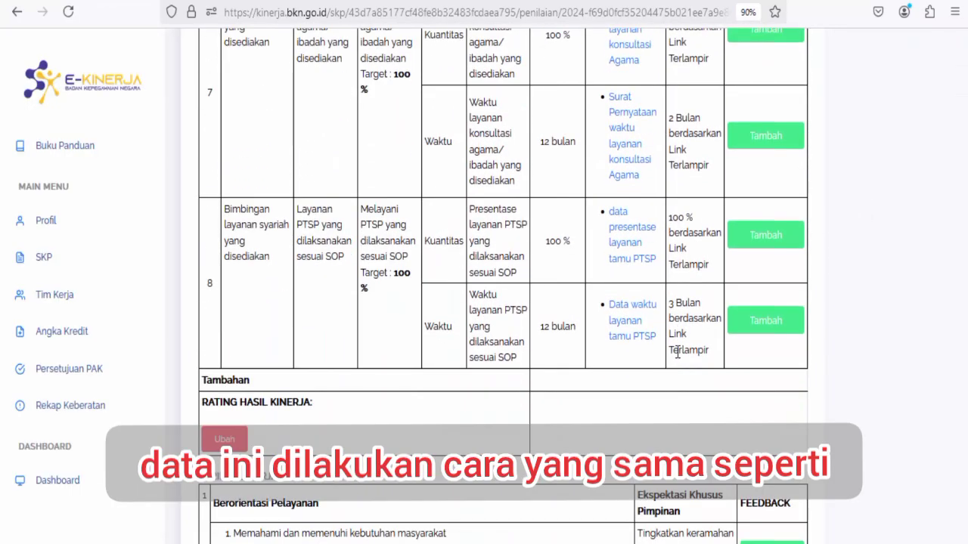
scroll(648, 346, down, 2)
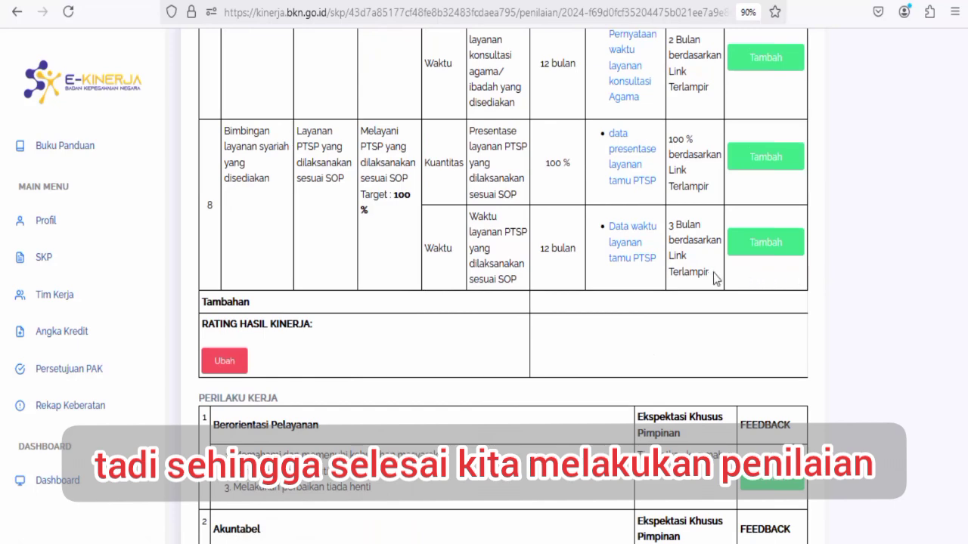
scroll(771, 378, down, 6)
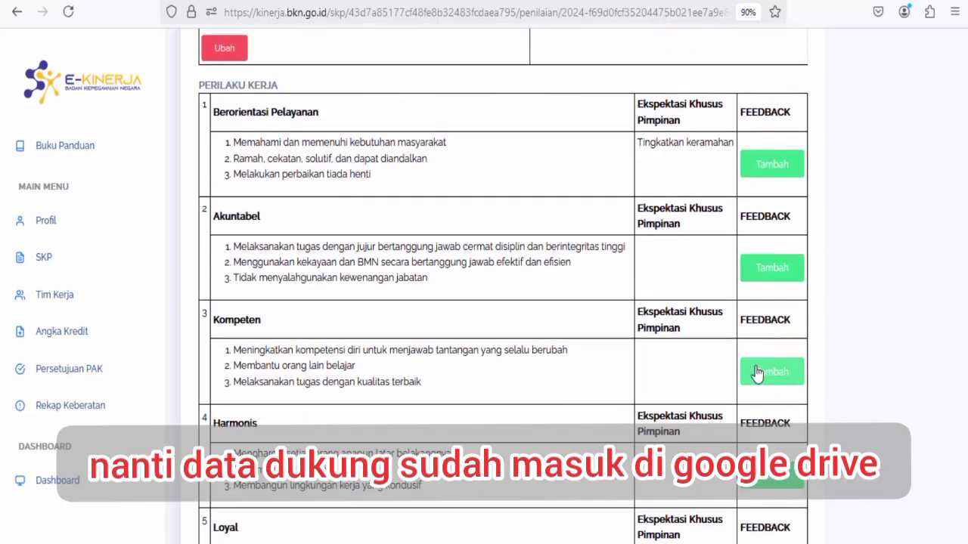
scroll(549, 321, up, 5)
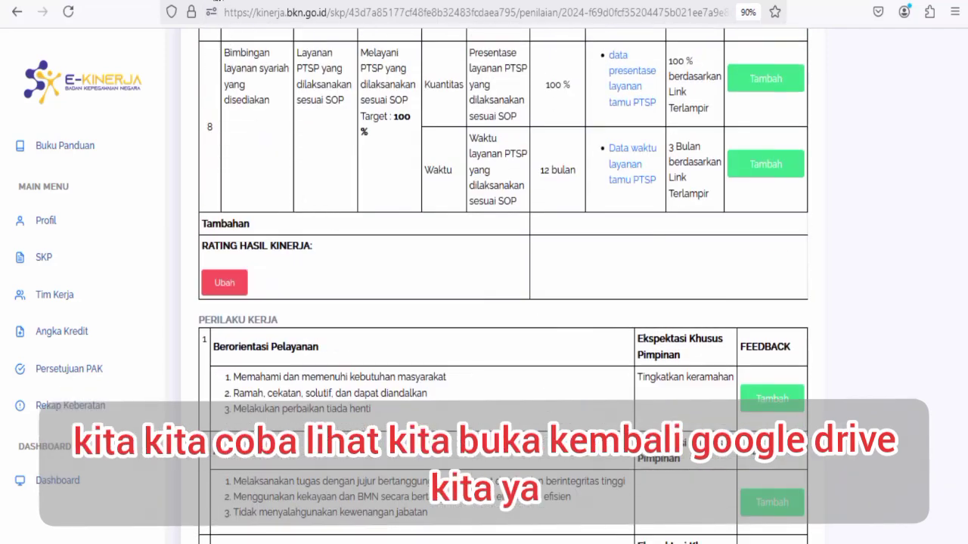
Open drive.google.com in a new tab and show Drive Saya.
click(213, 2)
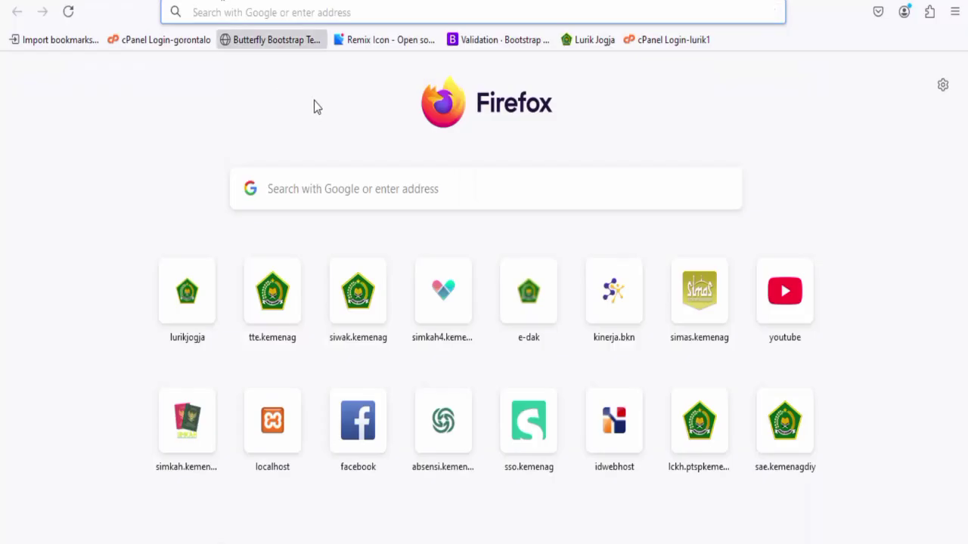
text(d)
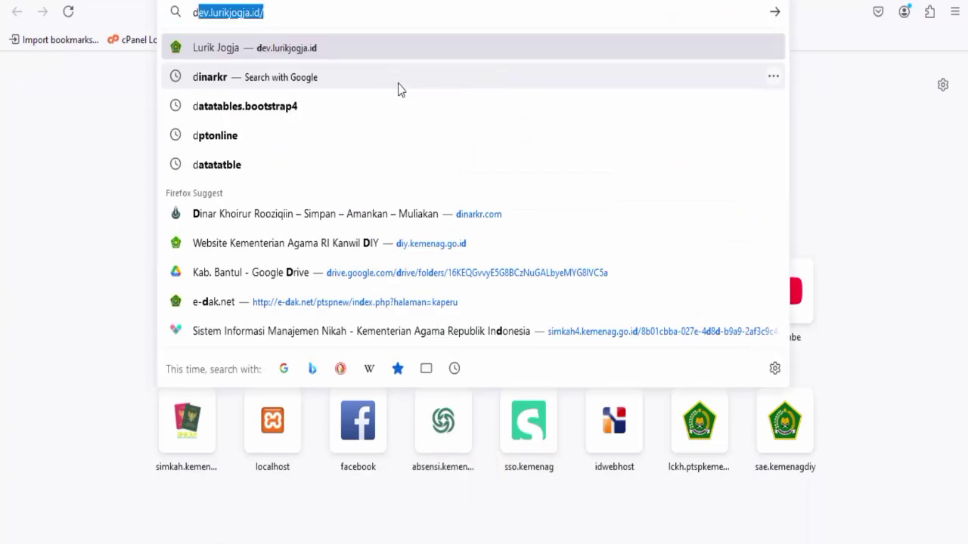
text(r)
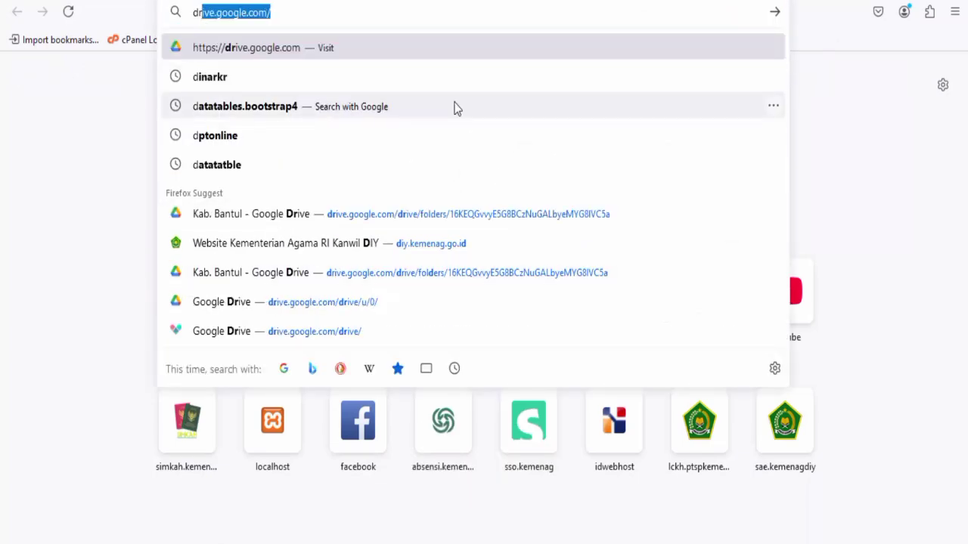
key(Return)
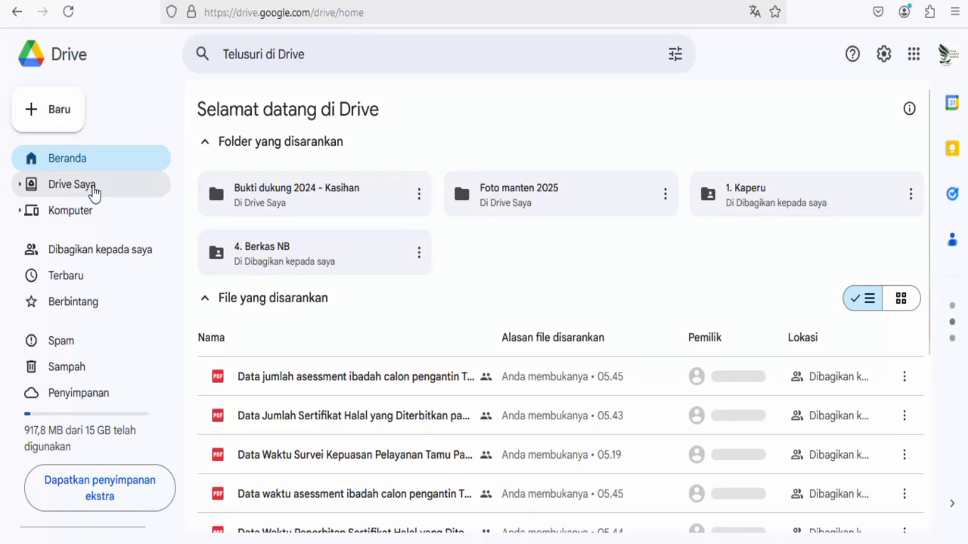
click(92, 192)
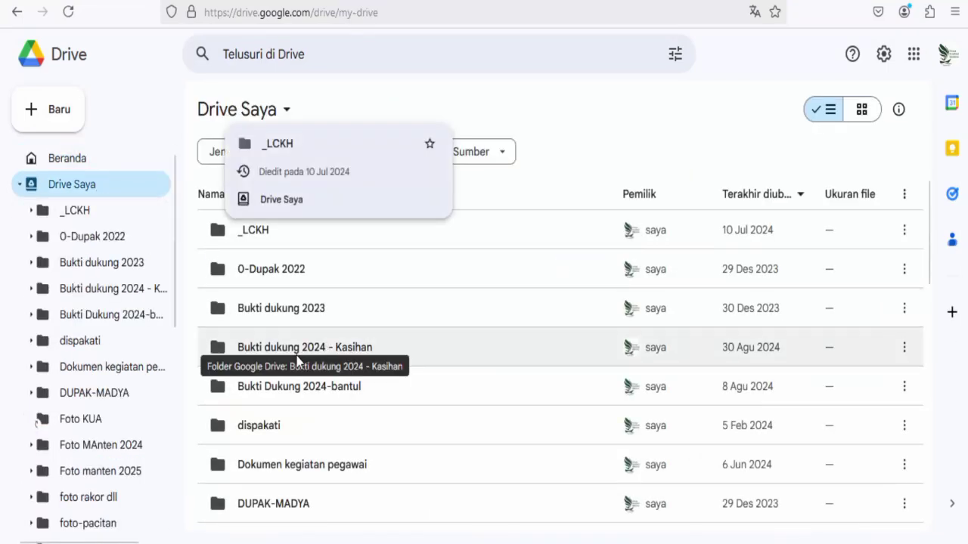
Go into Bukti dukung 2024 - Kasihan > 11- Siaran keagamaan moderat > triwulan 4.
double_click(251, 354)
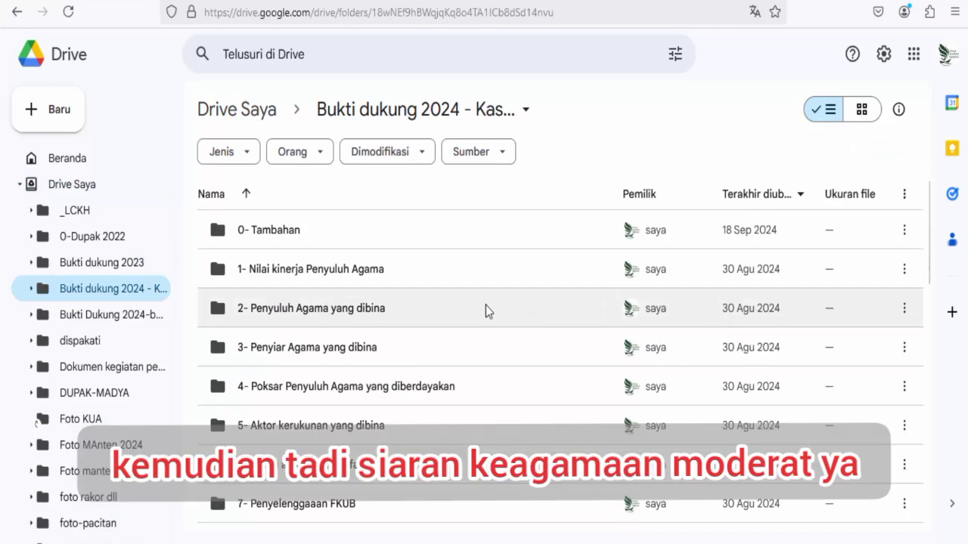
scroll(485, 305, down, 2)
scroll(485, 306, down, 2)
scroll(486, 306, down, 2)
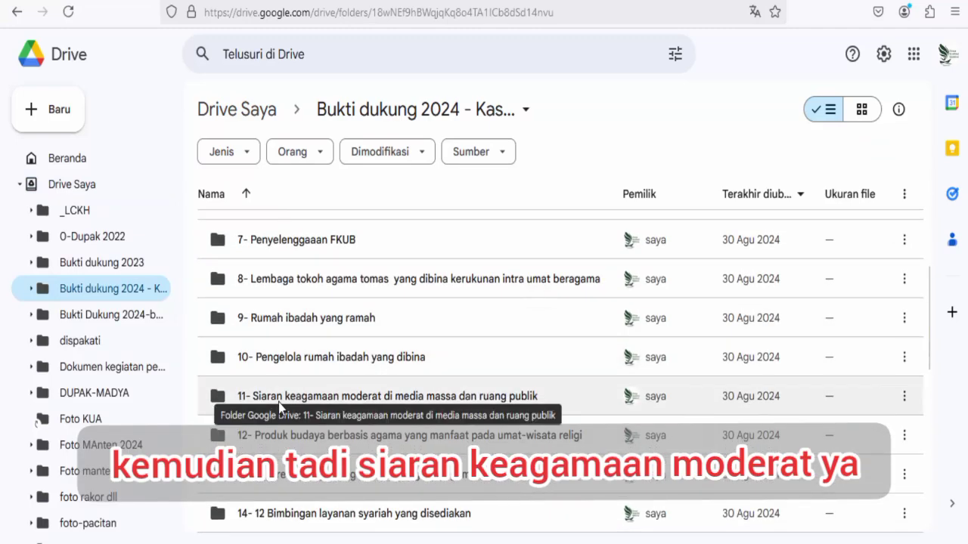
double_click(279, 402)
scroll(370, 393, down, 1)
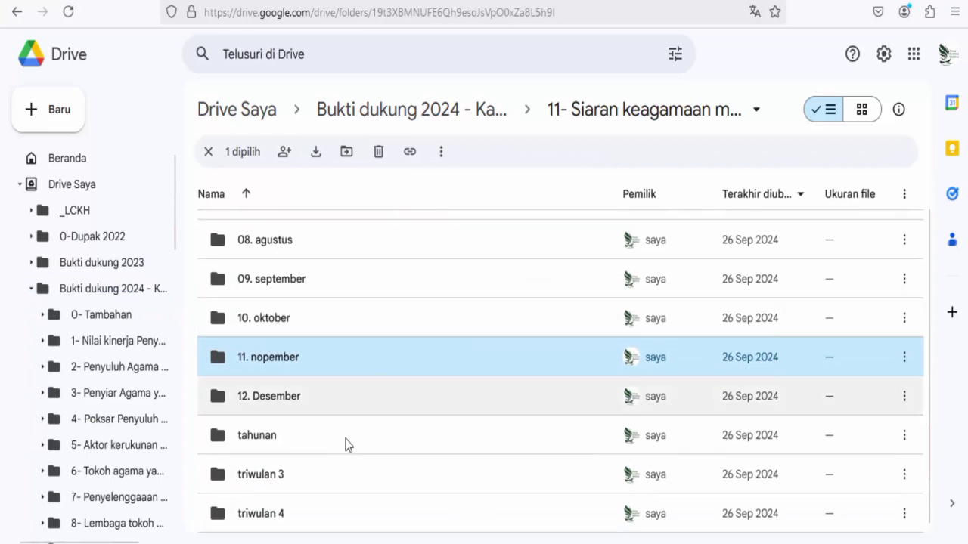
double_click(262, 517)
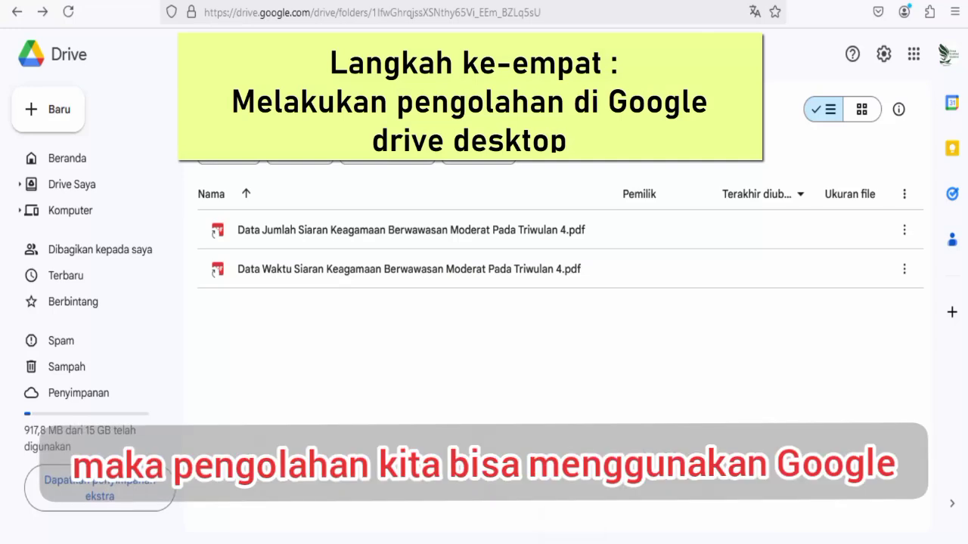
Open the synced Google Drive's My Drive folder in File Explorer.
click(542, 523)
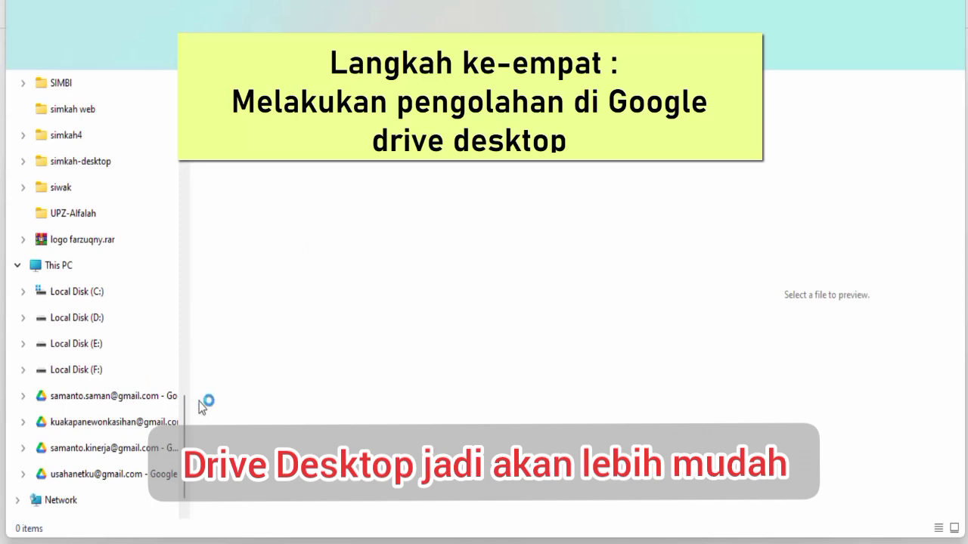
scroll(164, 356, down, 3)
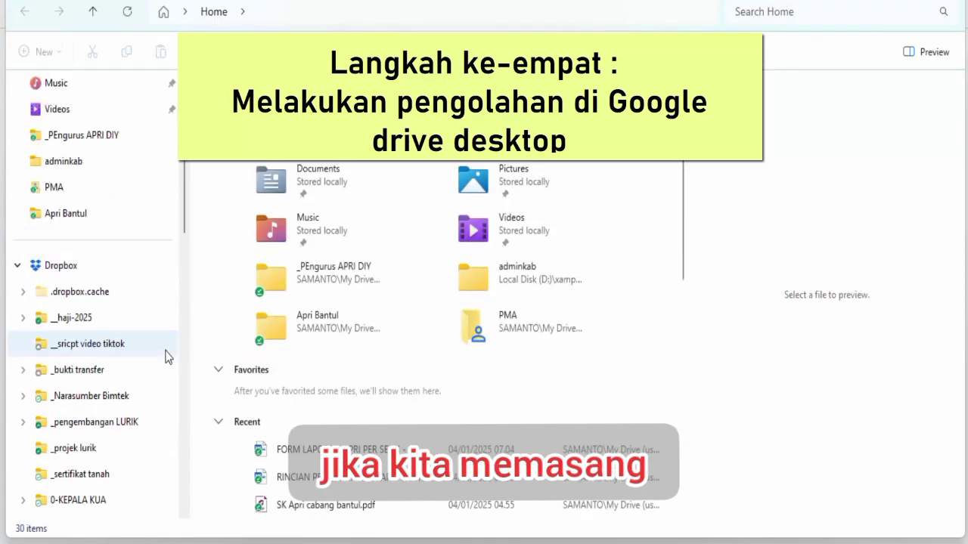
scroll(199, 380, down, 4)
scroll(179, 382, down, 2)
scroll(179, 381, down, 12)
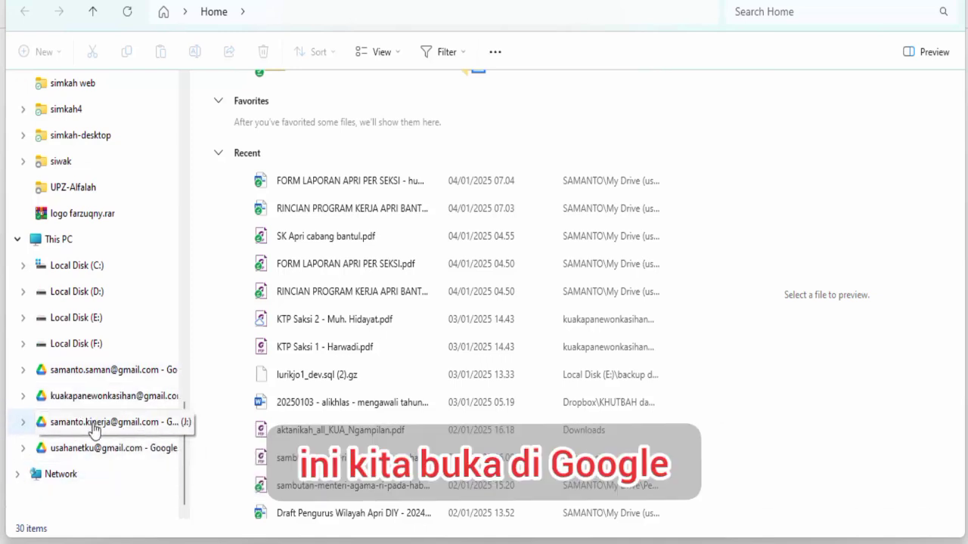
click(92, 424)
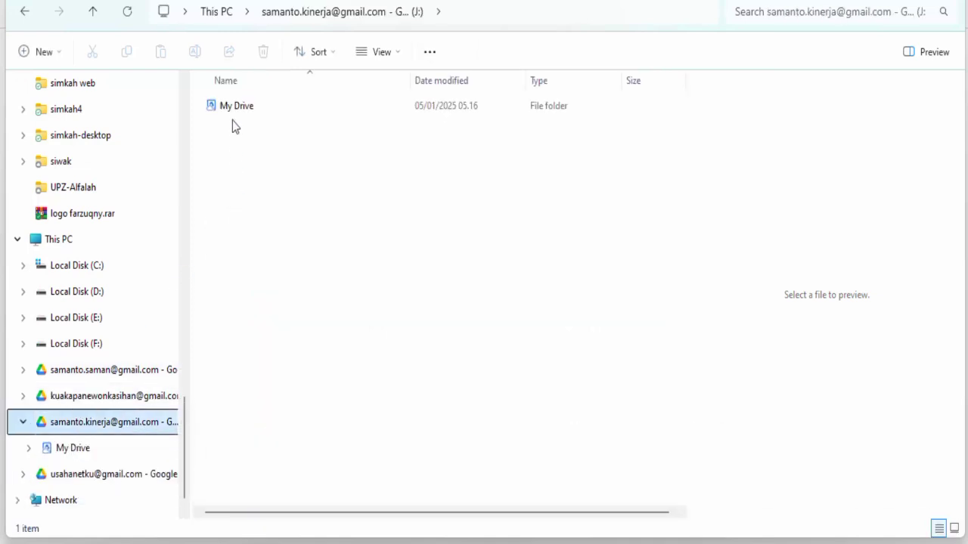
click(233, 110)
double_click(234, 107)
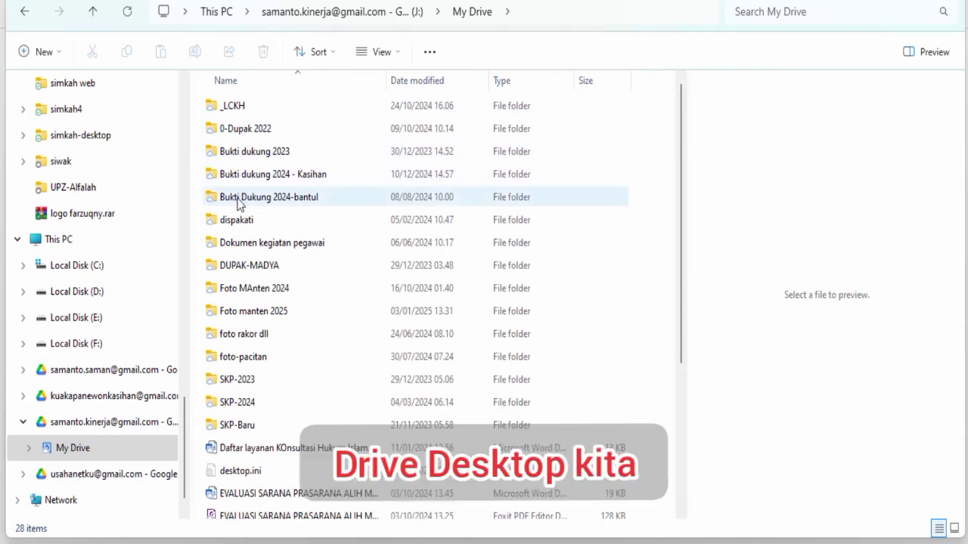
Browse to Bukti dukung 2024 - Kasihan > folder 11 > triwulan 4 and preview the Data Jumlah PDF.
double_click(259, 176)
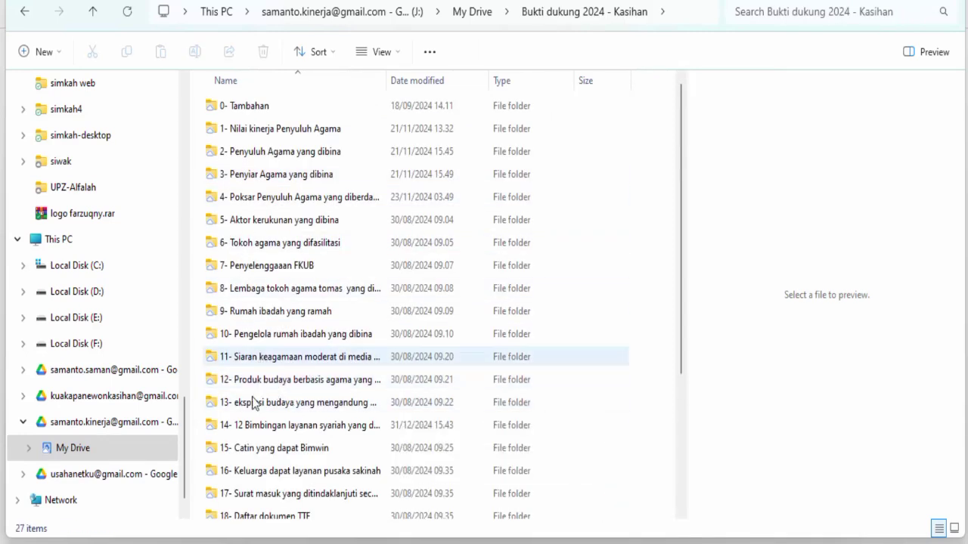
click(232, 362)
double_click(231, 361)
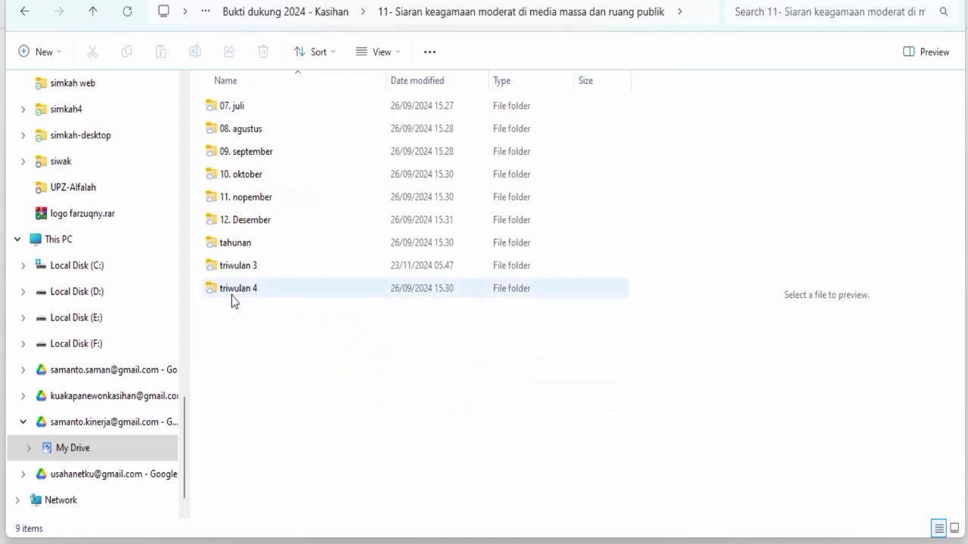
double_click(231, 294)
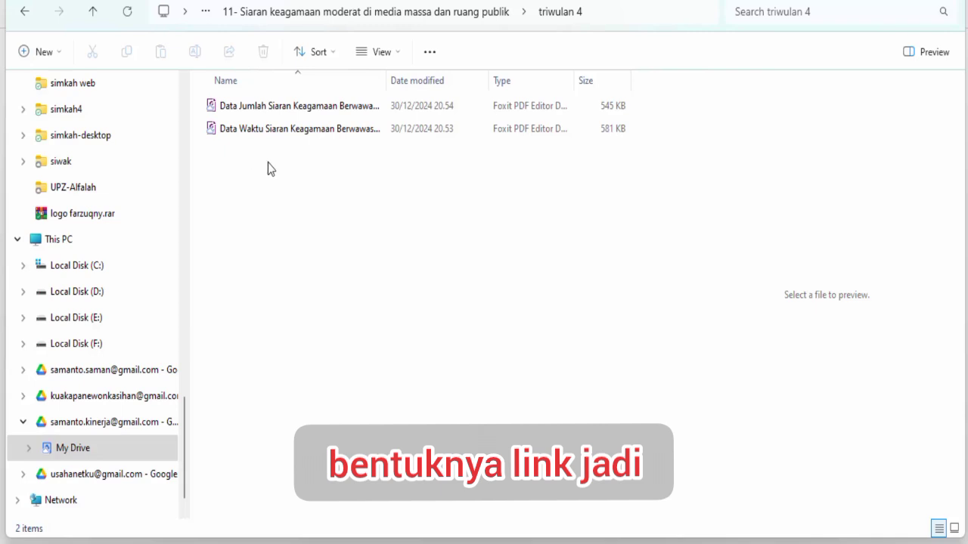
drag(389, 82, 459, 42)
click(520, 106)
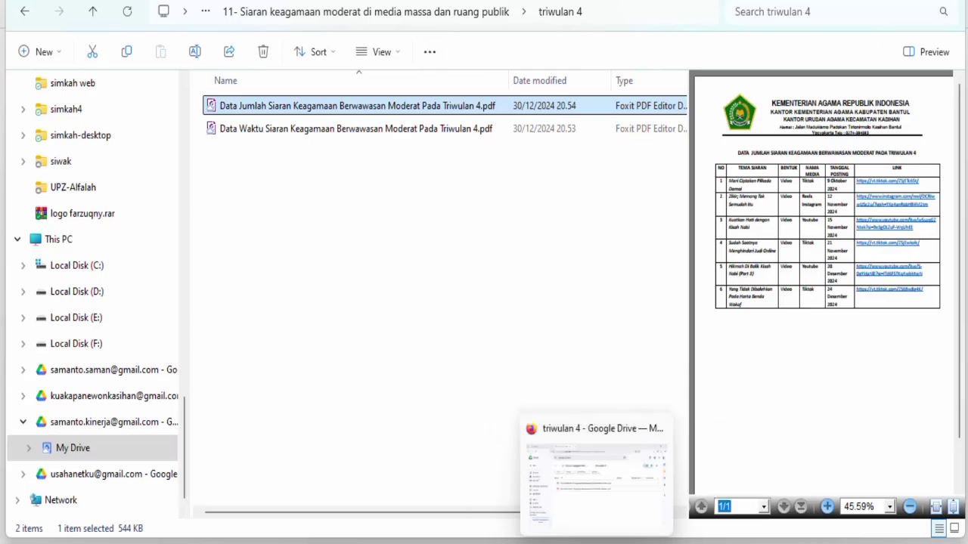
click(594, 486)
click(302, 234)
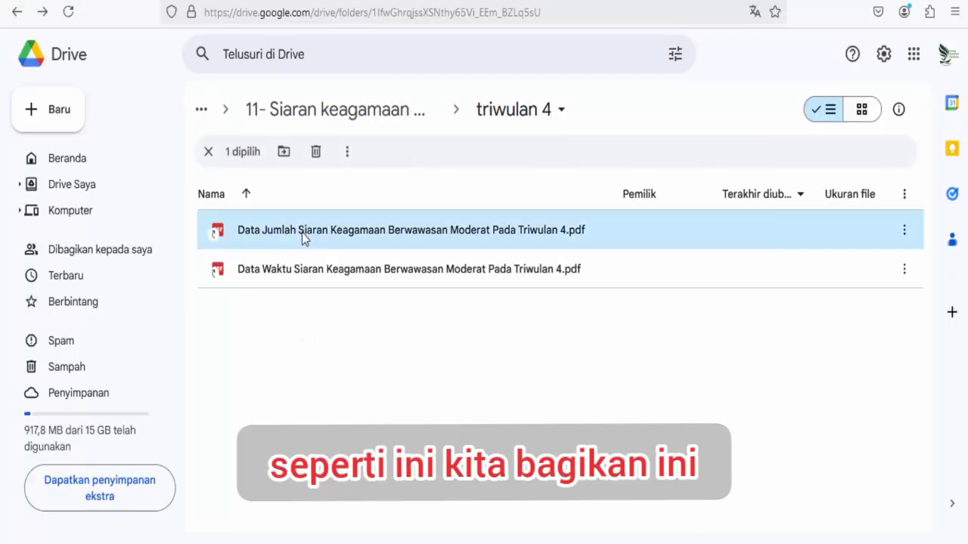
right_click(302, 232)
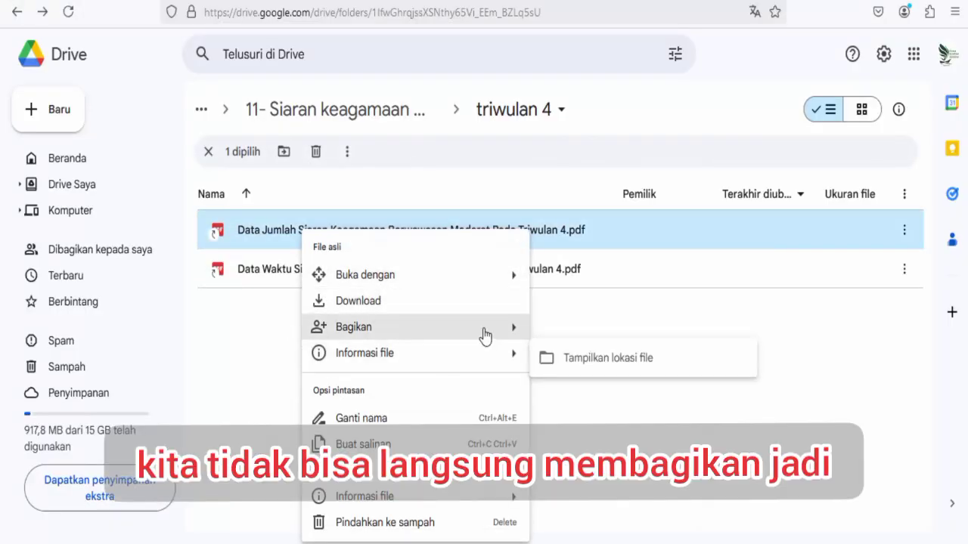
mouse_move(512, 329)
click(572, 334)
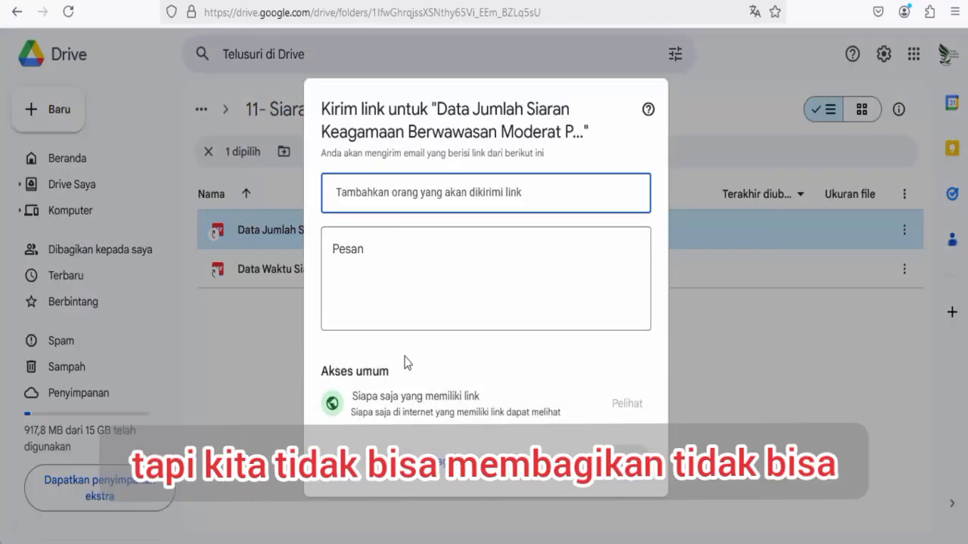
click(546, 458)
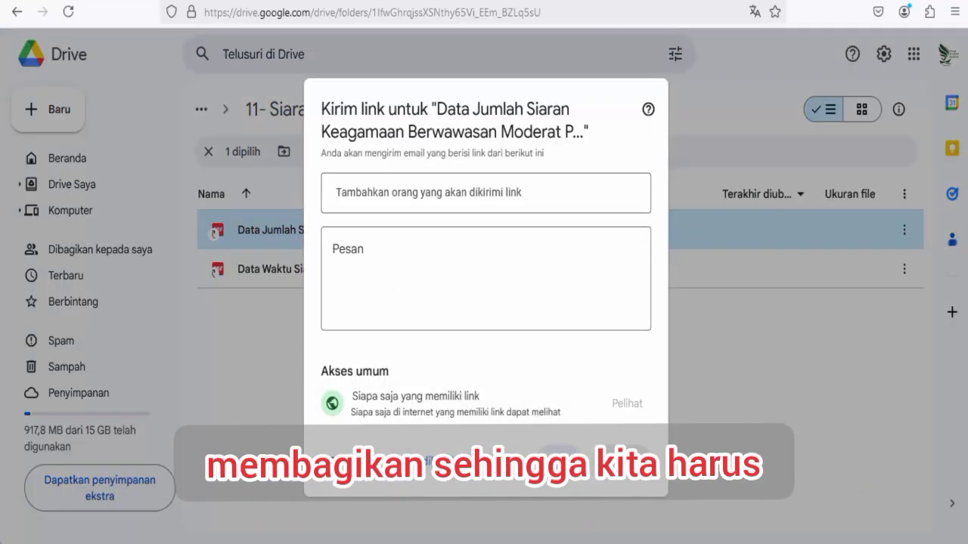
click(567, 476)
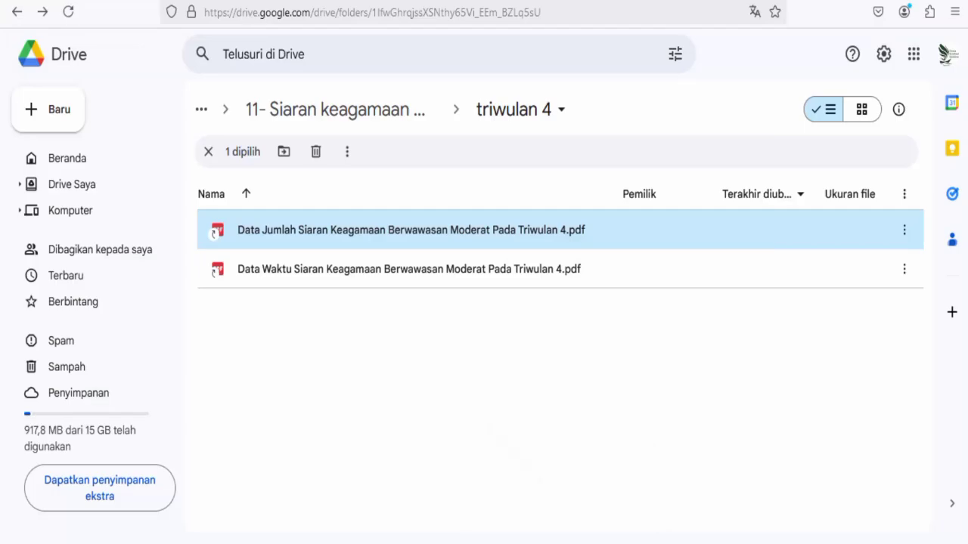
Copy and paste both Triwulan 4 PDFs into the same folder, then select the original Data Jumlah PDF.
click(224, 173)
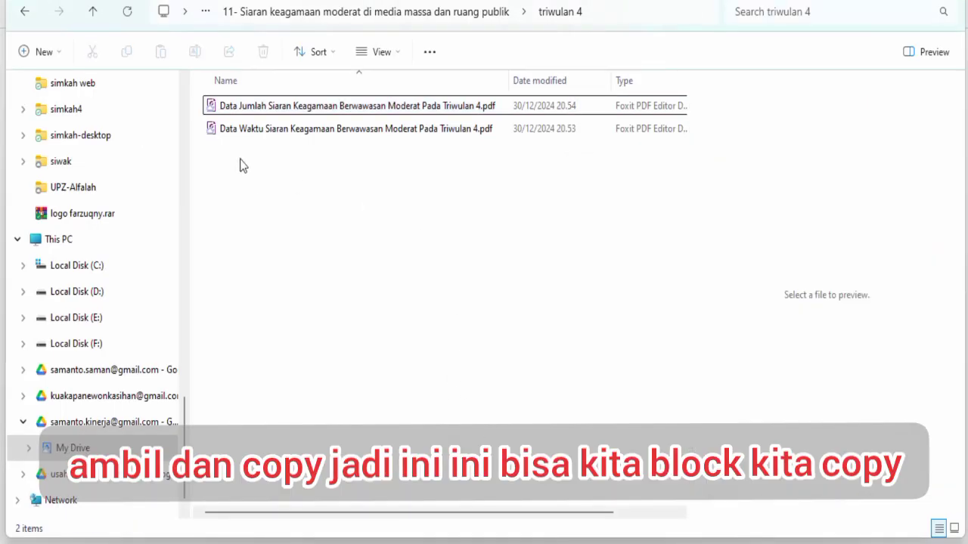
drag(240, 161, 242, 110)
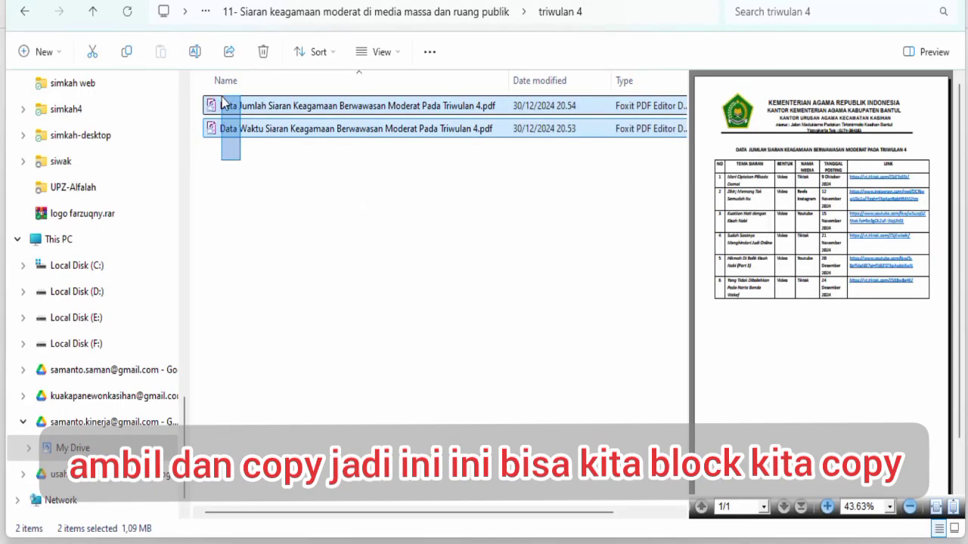
click(125, 60)
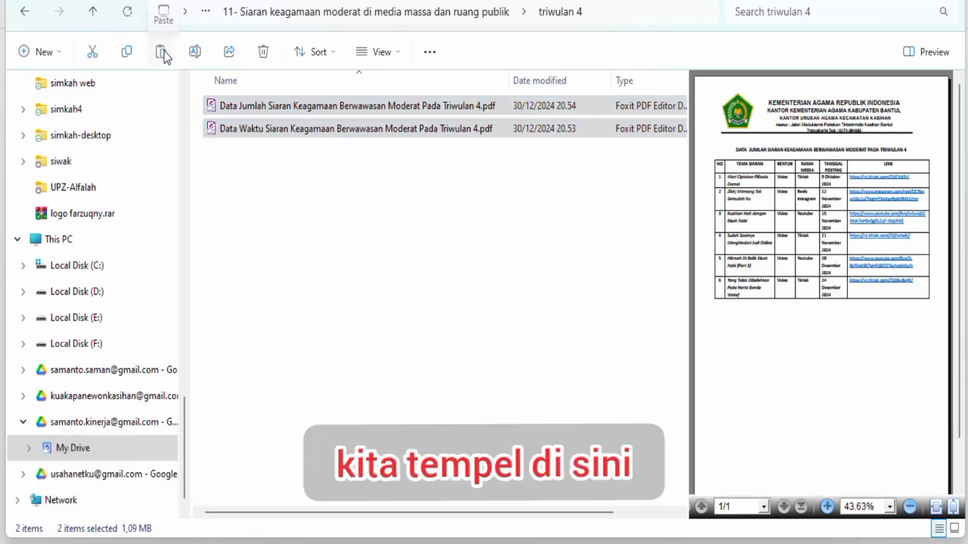
click(161, 52)
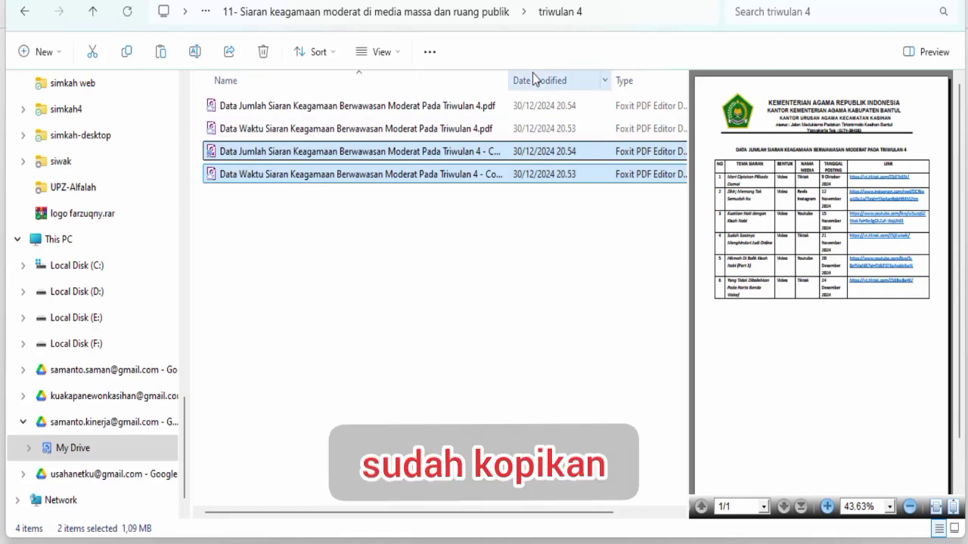
drag(509, 80, 571, 80)
click(360, 303)
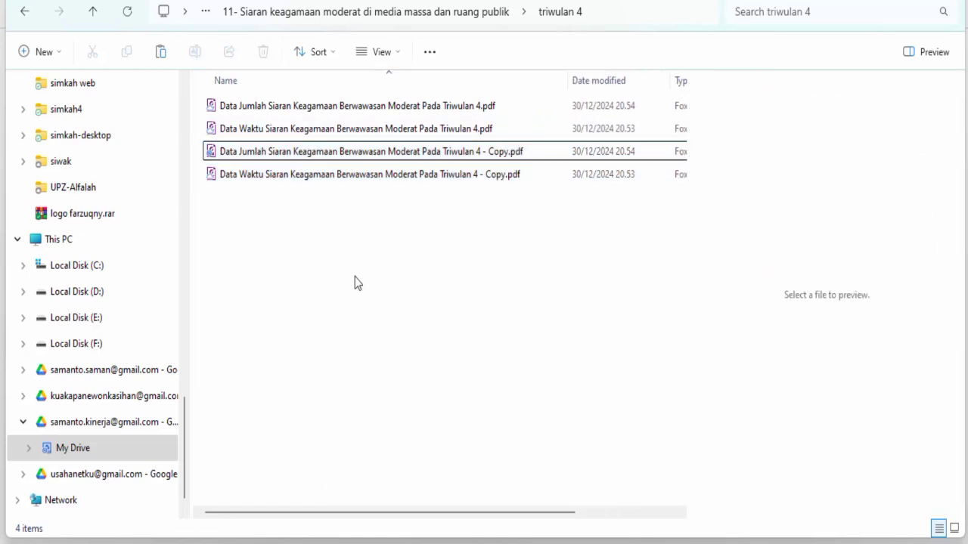
click(467, 113)
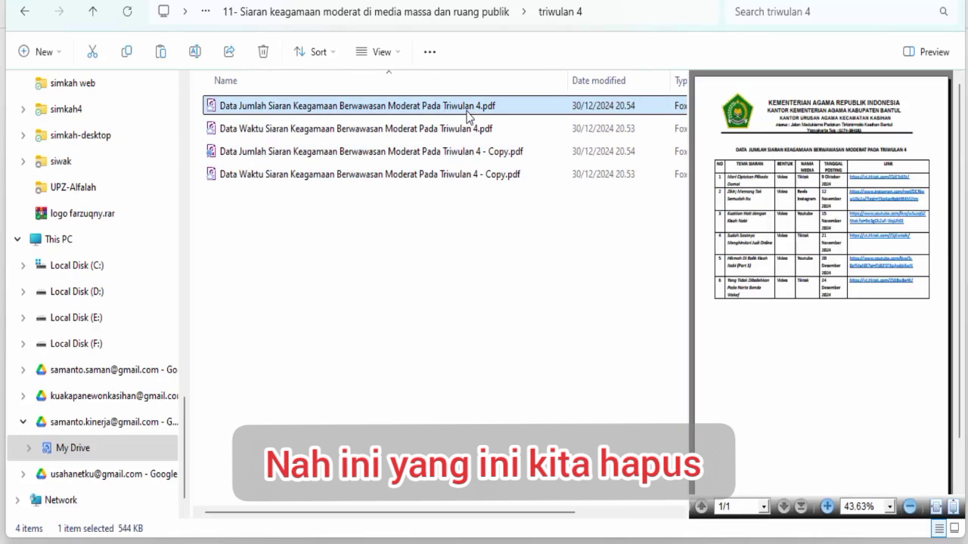
Delete both original PDFs and rename the Data Jumlah copy to drop ' - Copy'.
key(Delete)
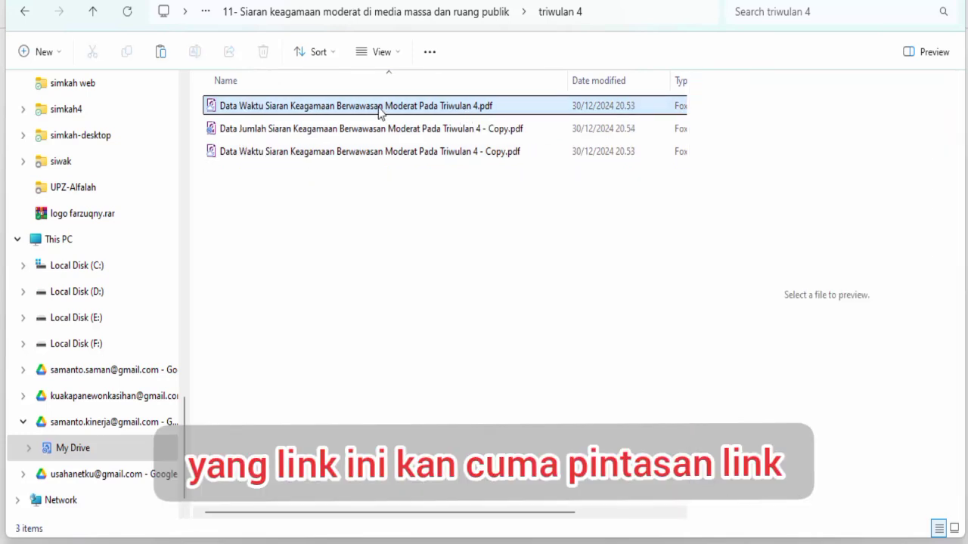
key(Delete)
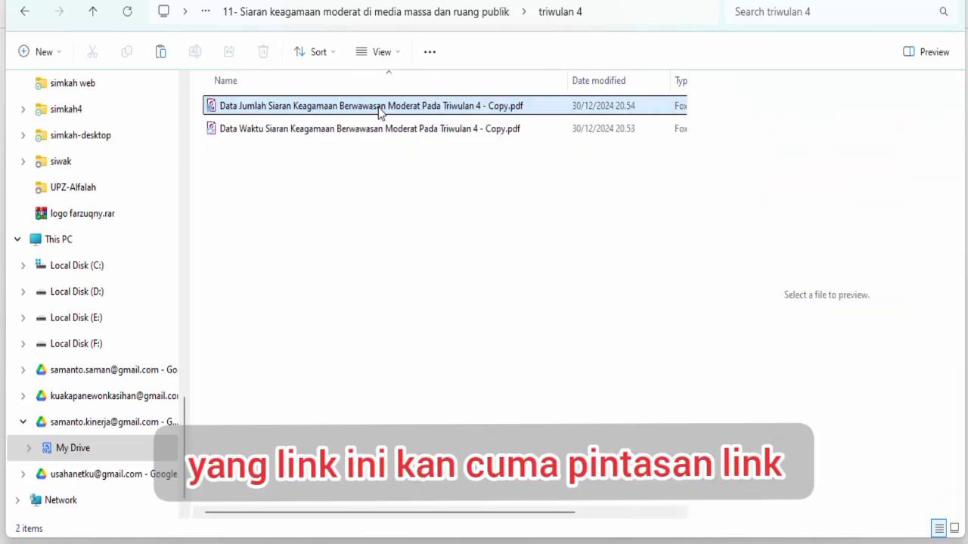
click(346, 108)
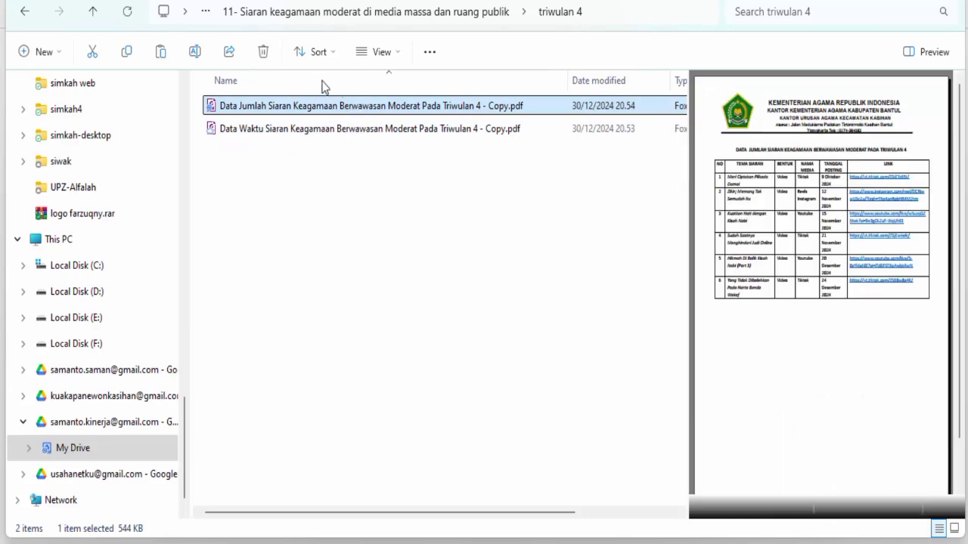
click(195, 53)
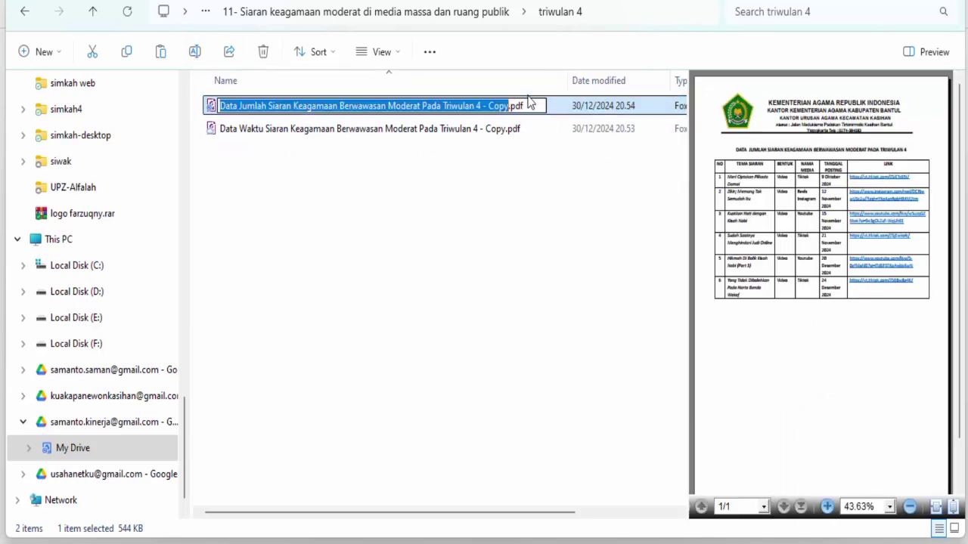
click(481, 107)
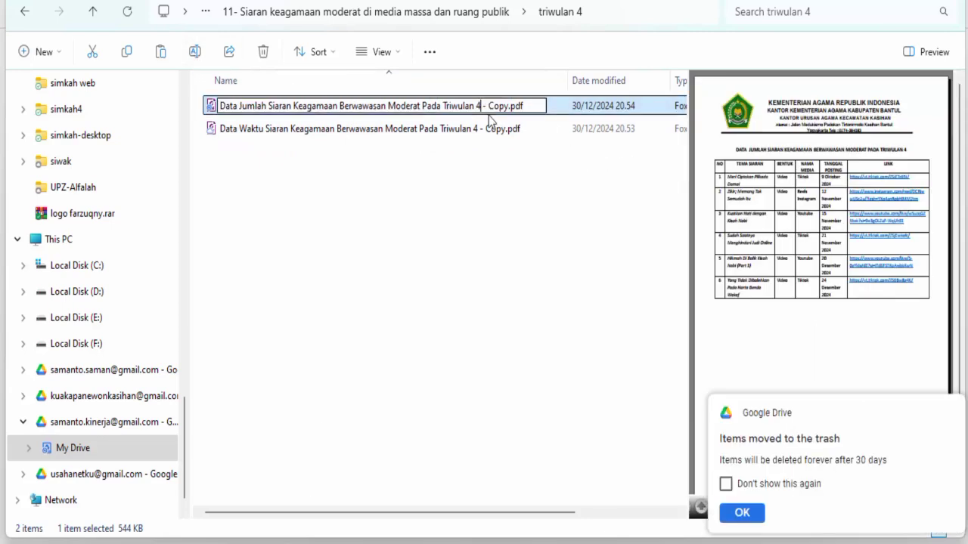
key(Delete)
key(Delete)
key(Delete)
key(Delete)
key(Delete)
key(Delete)
key(Delete)
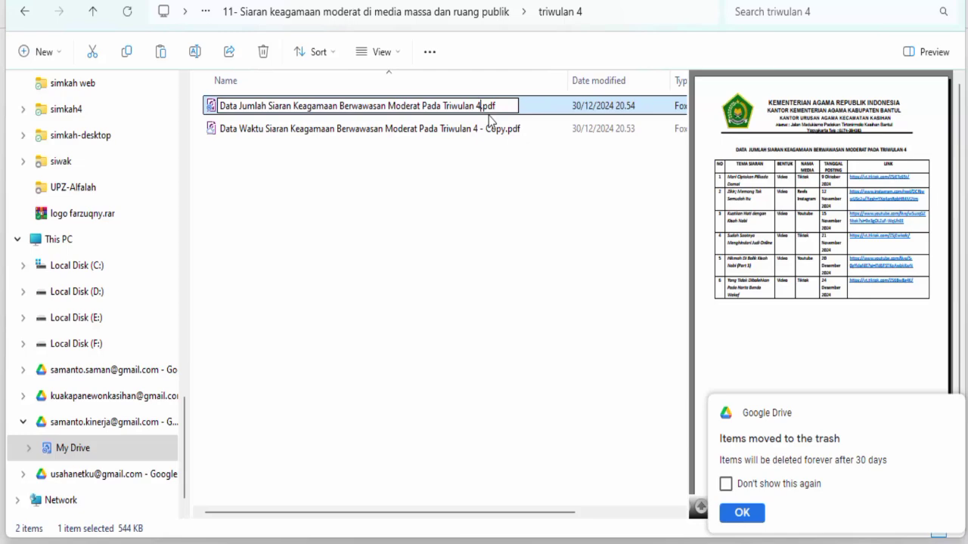
key(Return)
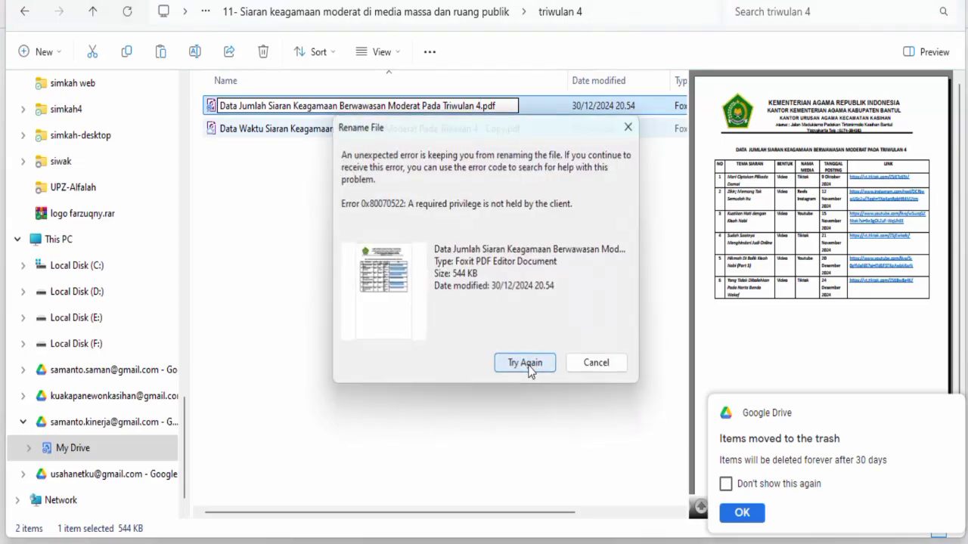
click(527, 365)
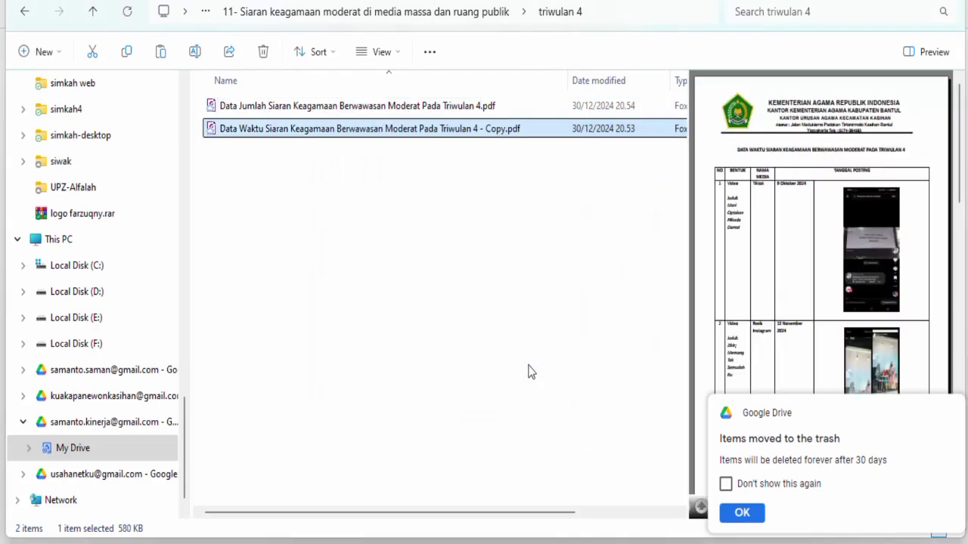
Rename the Data Waktu copy without ' - Copy' and dismiss the Google Drive error notice.
click(194, 52)
click(476, 129)
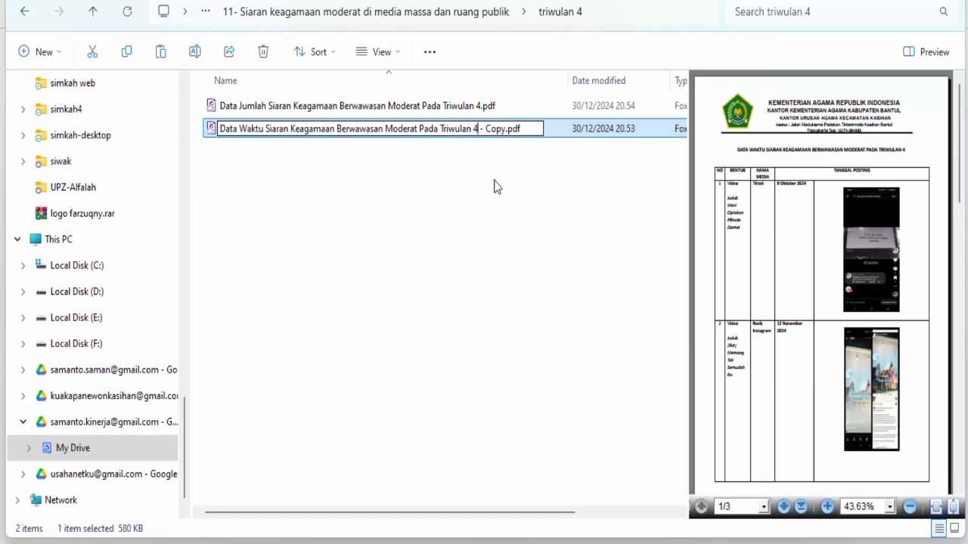
key(Delete)
key(Delete)
key(Delete)
key(Delete)
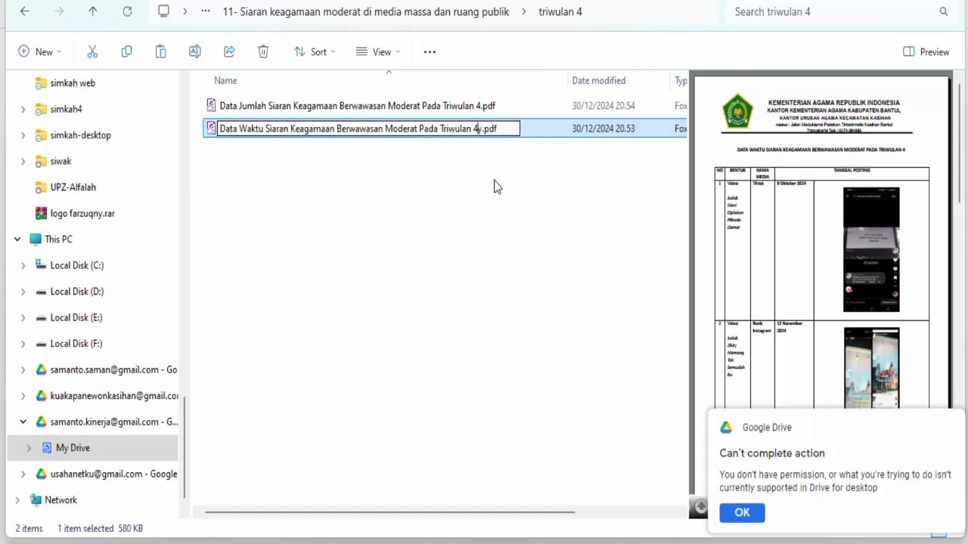
click(496, 187)
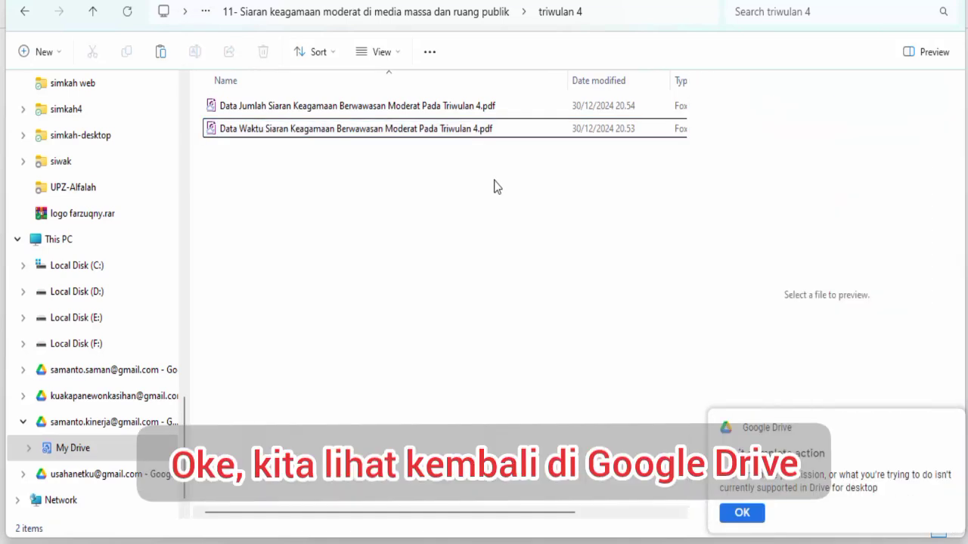
mouse_move(596, 543)
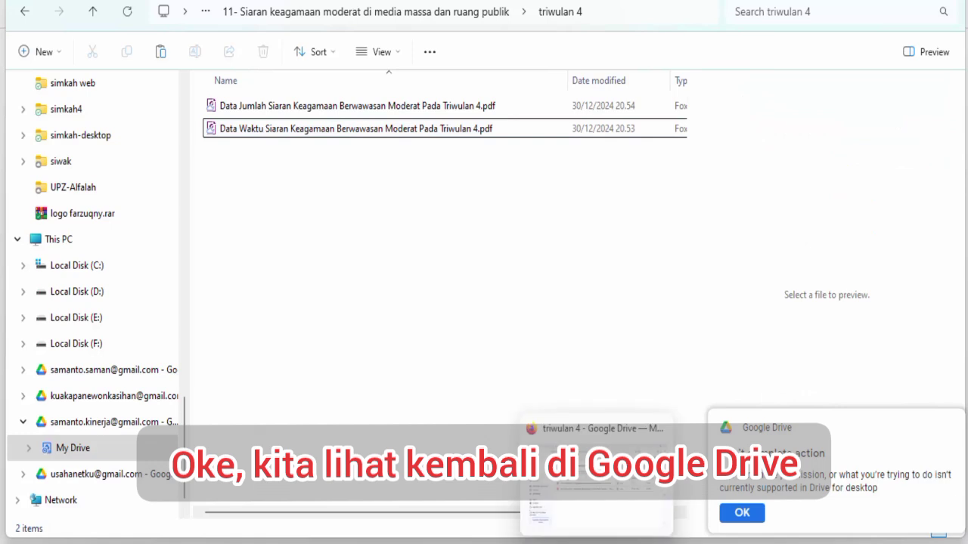
click(740, 518)
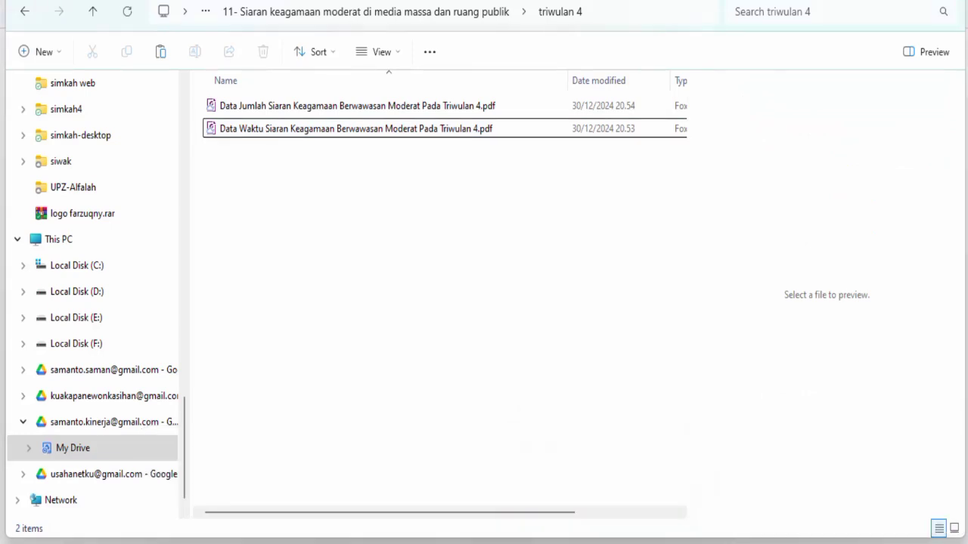
key(alt+Tab)
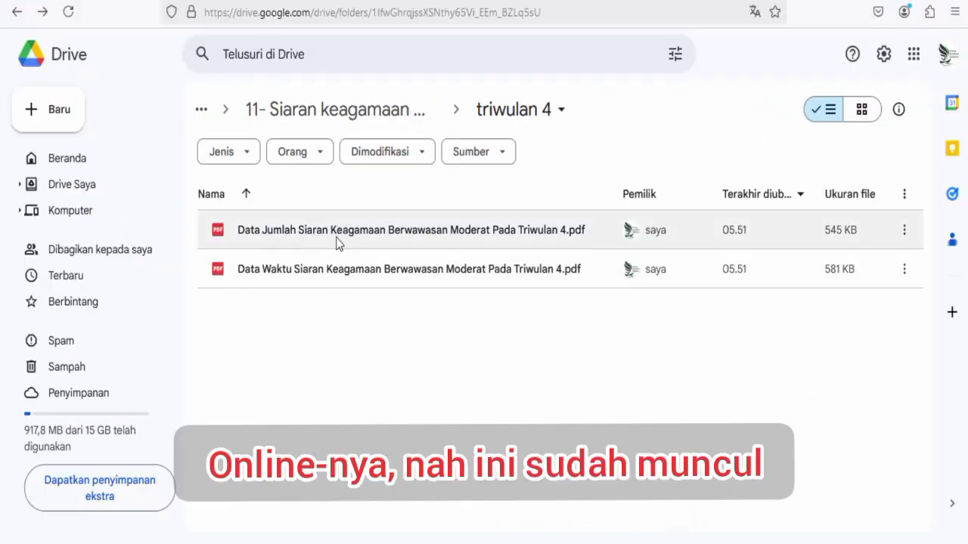
Share the Data Jumlah Triwulan 4 PDF with 'Siapa saja yang memiliki link' and copy its link.
click(270, 235)
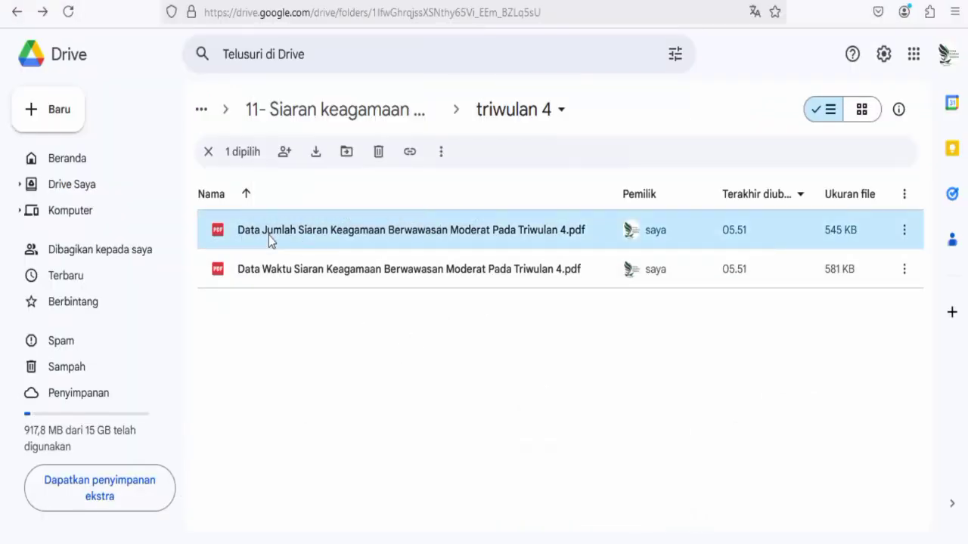
click(441, 152)
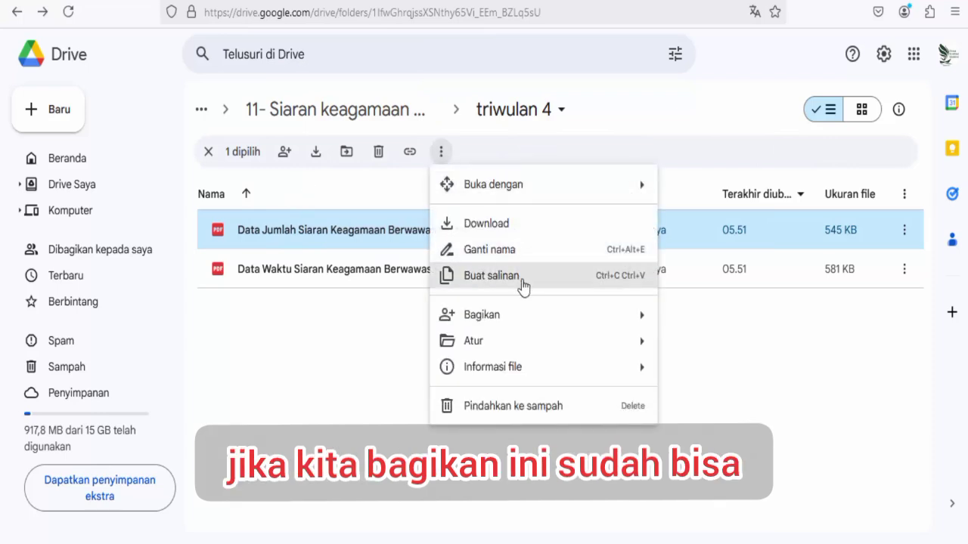
mouse_move(554, 326)
click(715, 325)
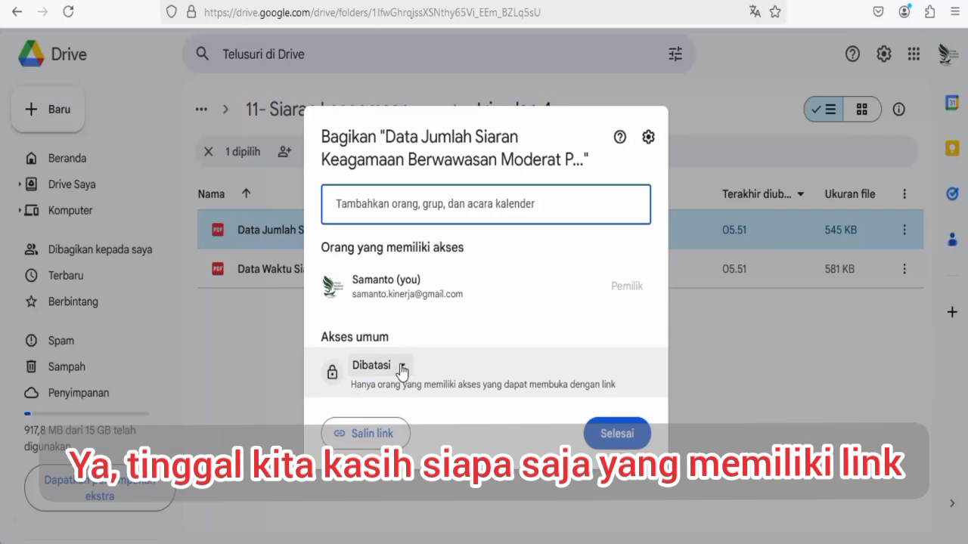
click(401, 368)
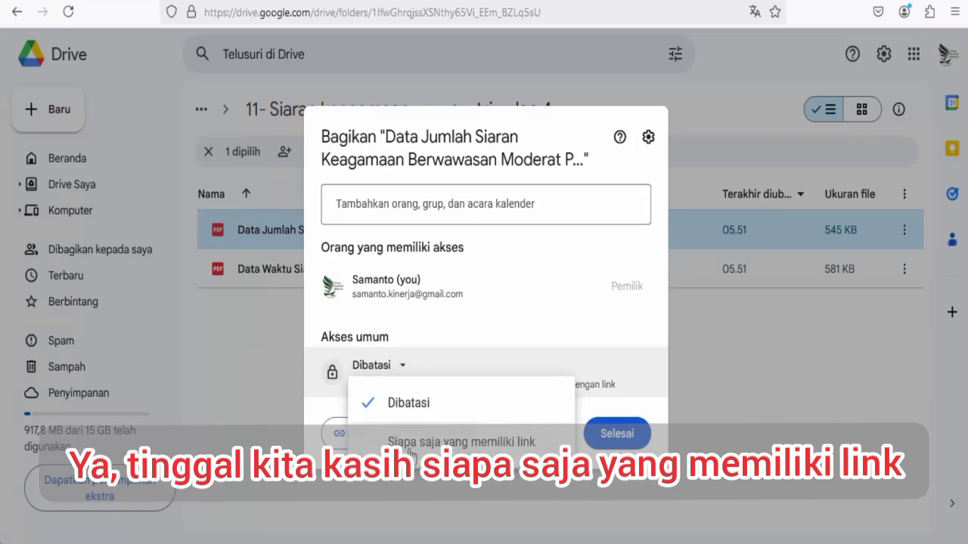
click(409, 451)
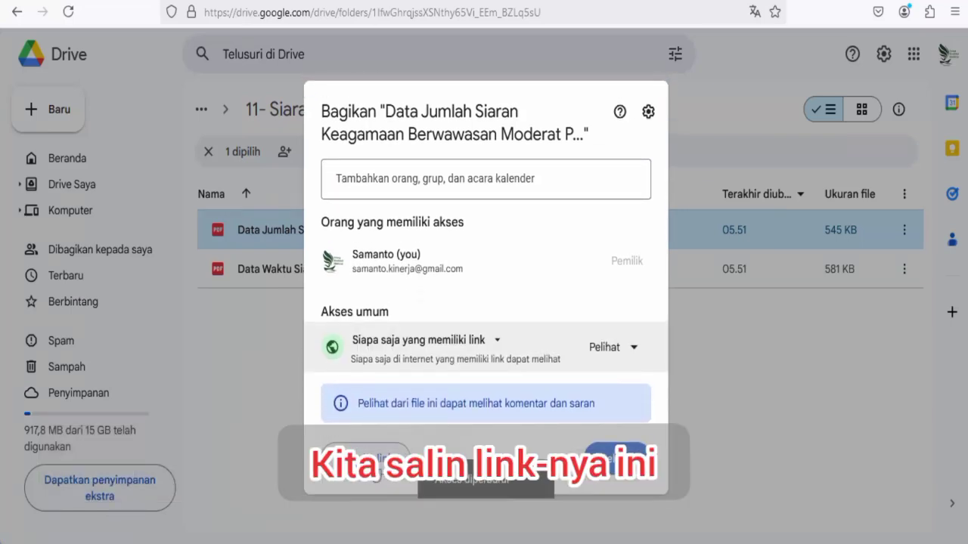
click(366, 458)
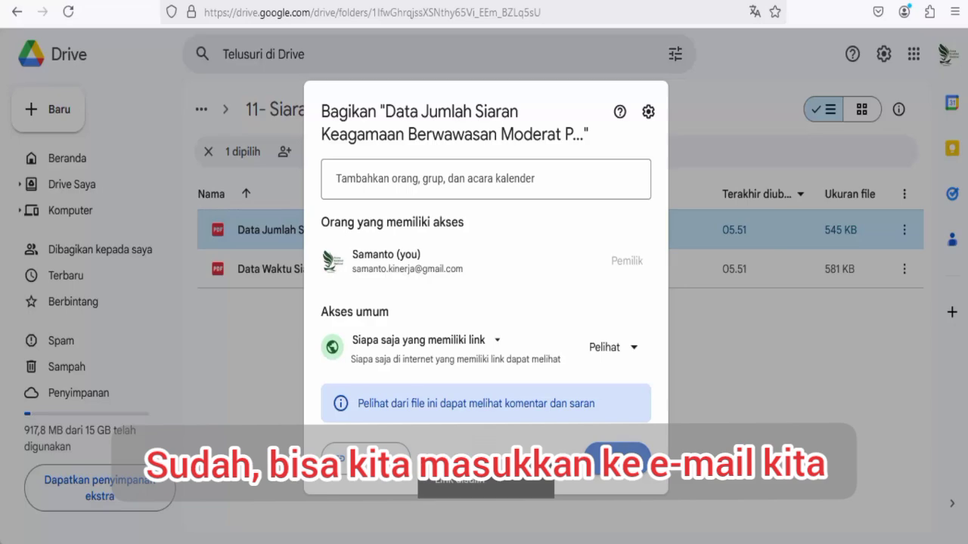
click(182, 68)
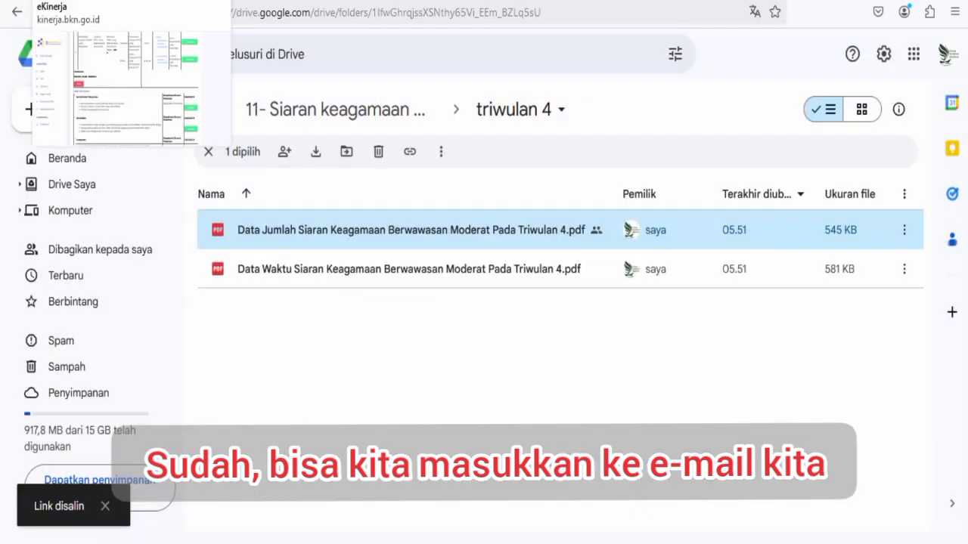
click(90, 1)
Return to the SKP list and open the 2024 SKP's Triwulan 4 evidence and results page.
scroll(411, 216, up, 10)
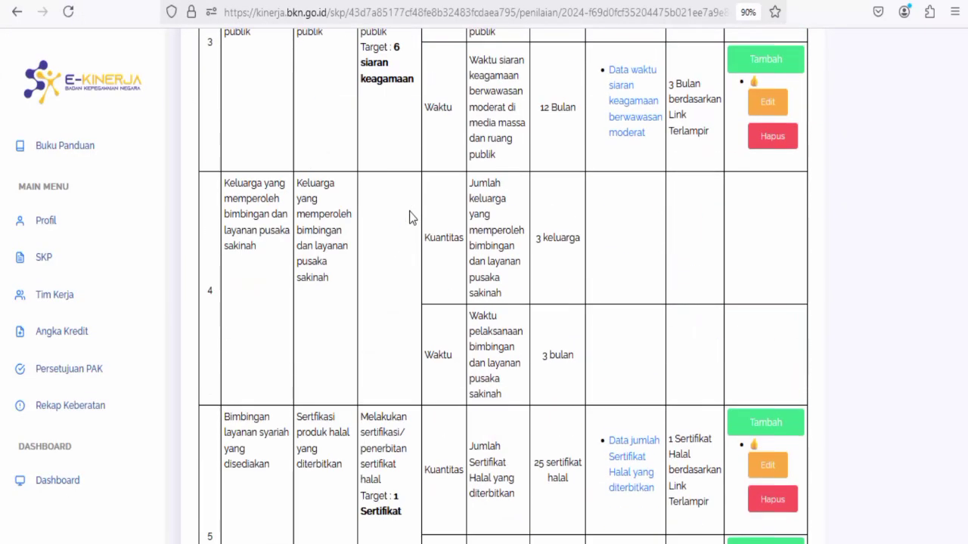
scroll(410, 216, up, 15)
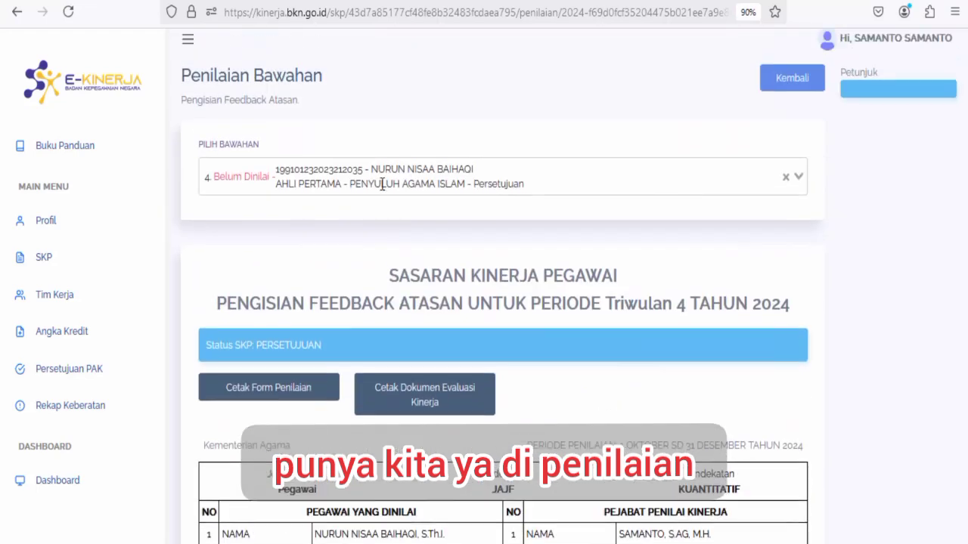
click(793, 97)
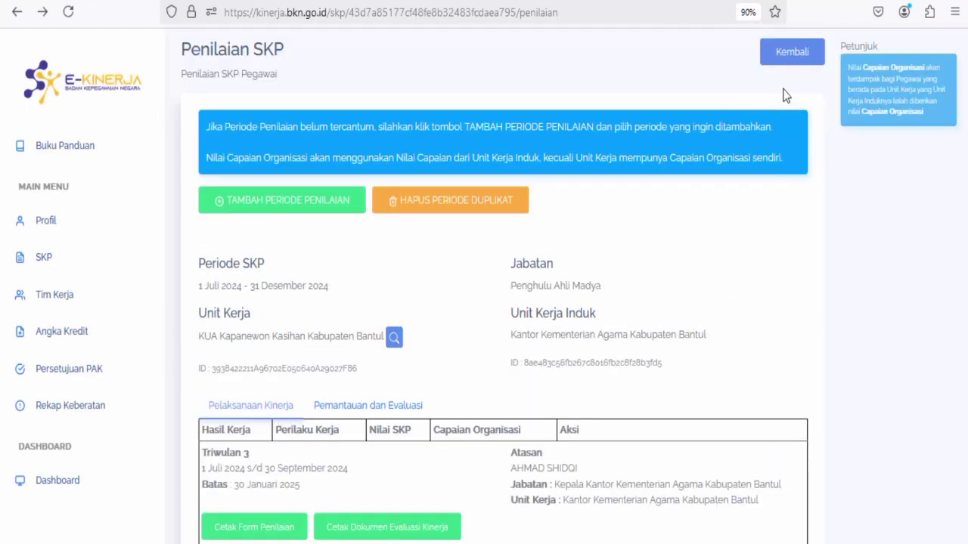
click(794, 54)
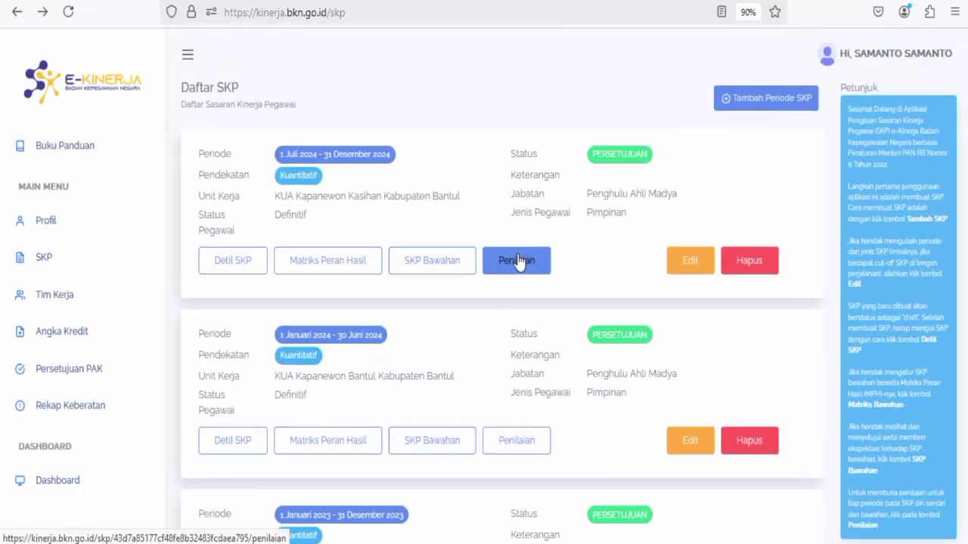
click(517, 261)
scroll(300, 379, down, 8)
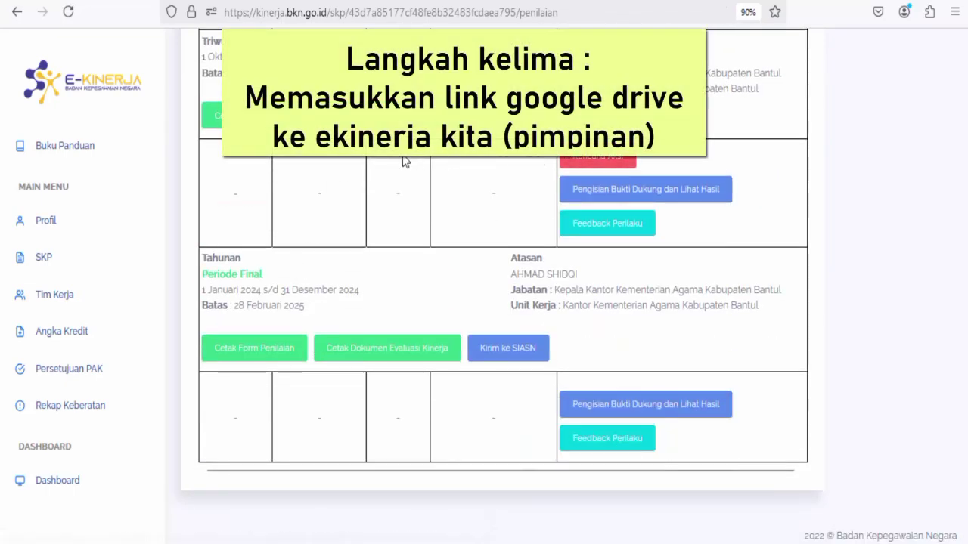
scroll(570, 161, up, 2)
click(598, 270)
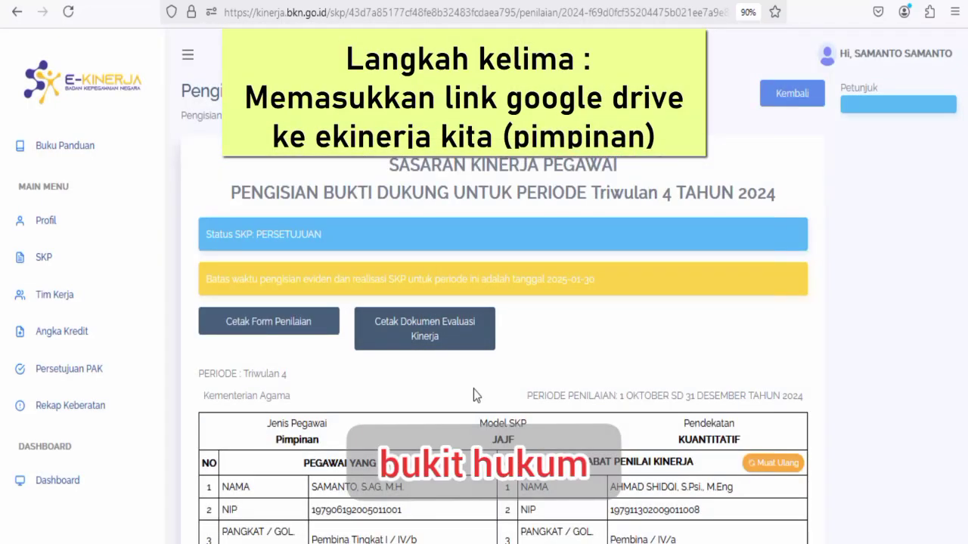
Go back to the evaluation periods and open the Triwulan 4 Rencana Aksi page.
scroll(473, 389, down, 8)
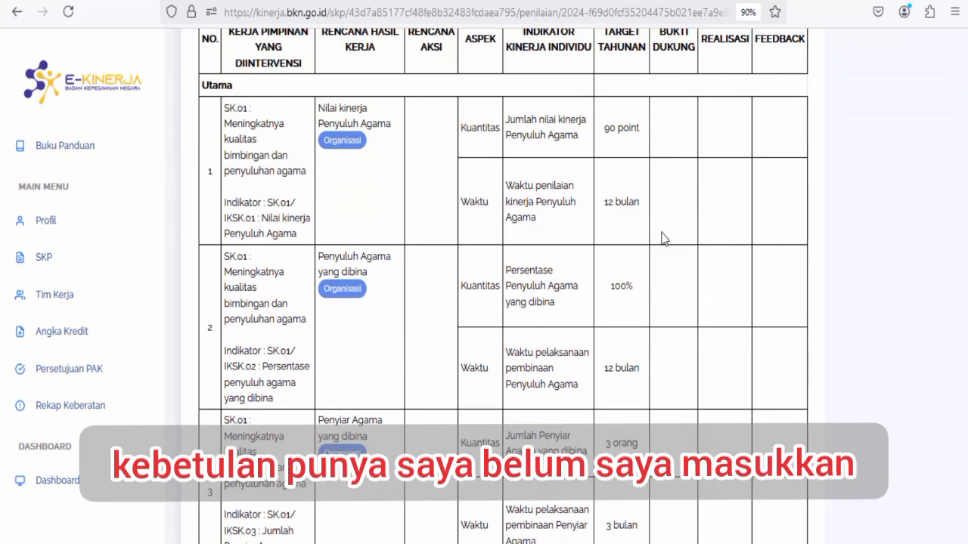
scroll(680, 430, up, 3)
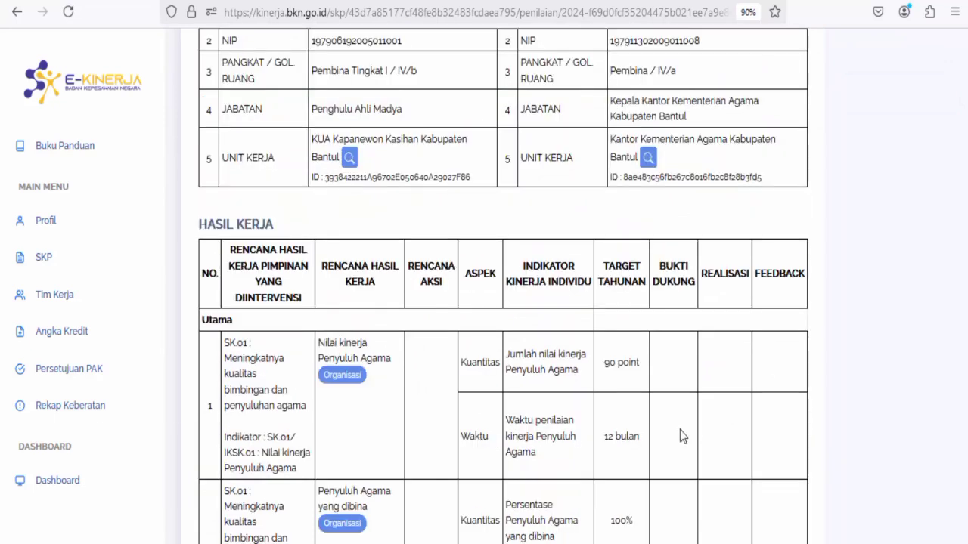
scroll(533, 355, up, 3)
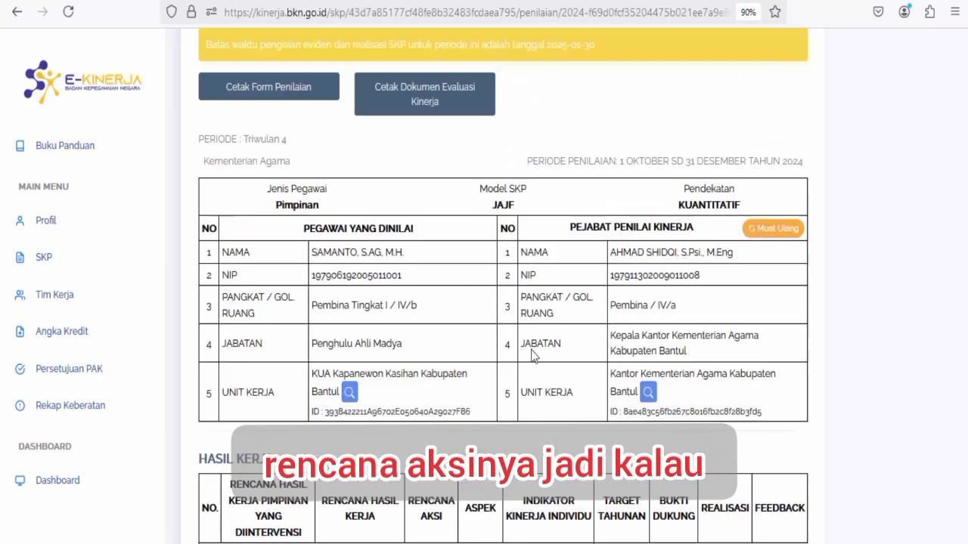
click(13, 11)
scroll(596, 361, down, 5)
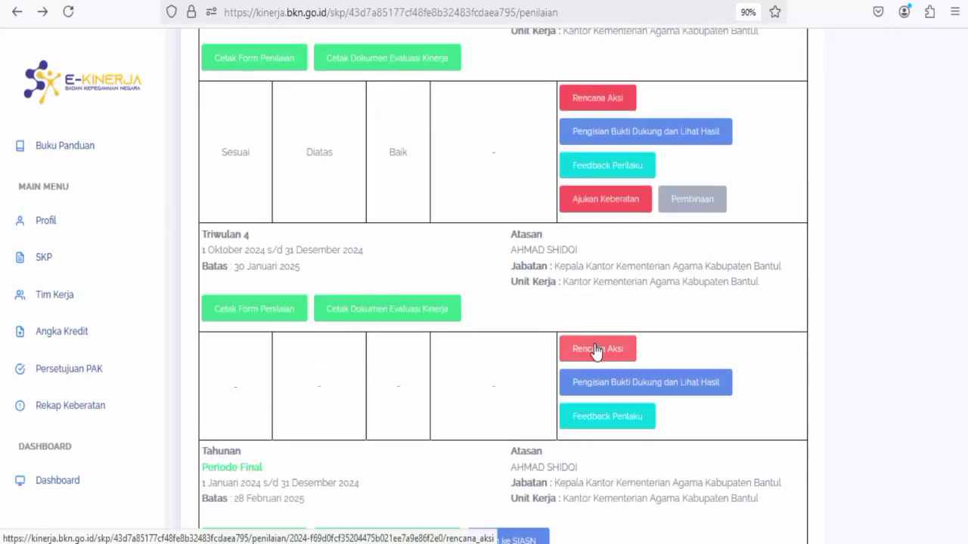
click(596, 349)
scroll(497, 371, down, 10)
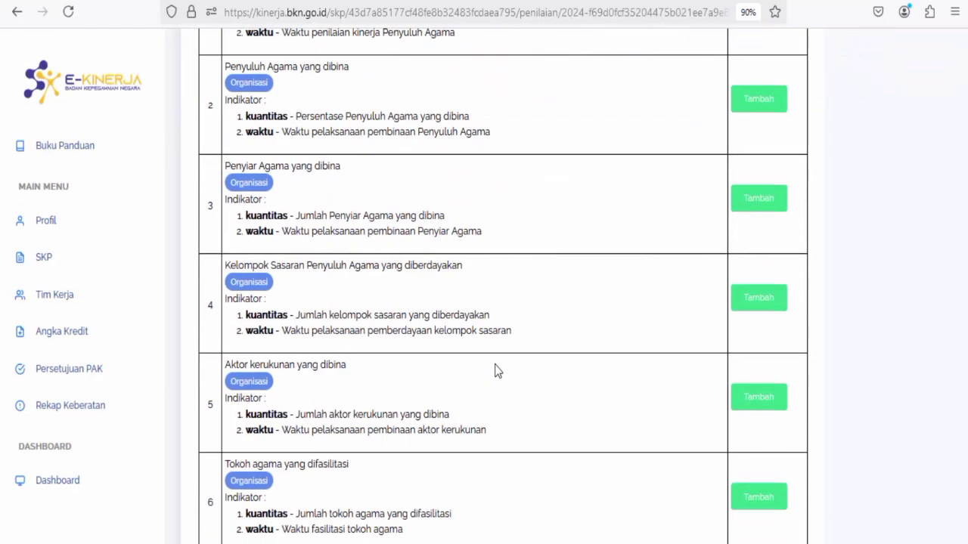
Add action 'melakukan siaran keagamaan berwawasan moderat di ruang publik' with target '20 siaran' to result 11.
scroll(337, 347, down, 5)
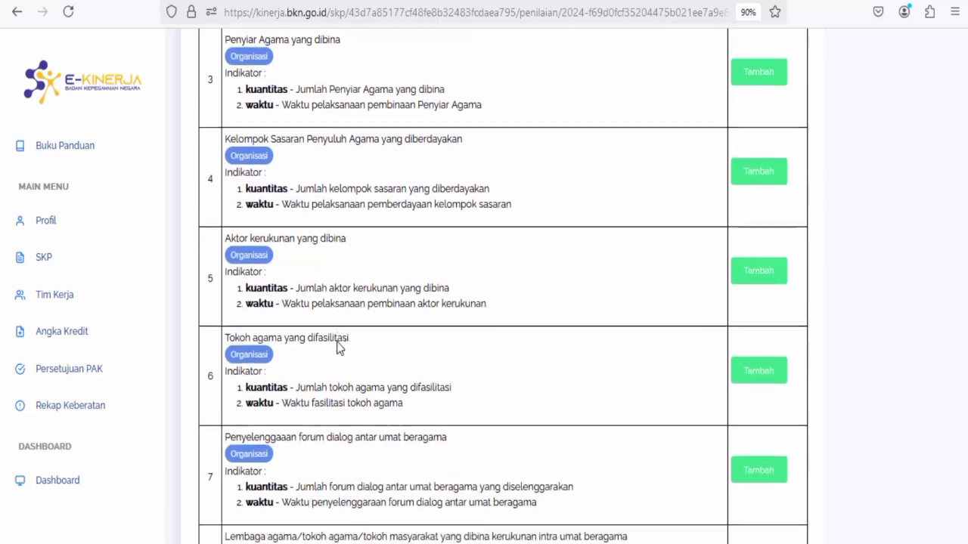
scroll(337, 347, down, 4)
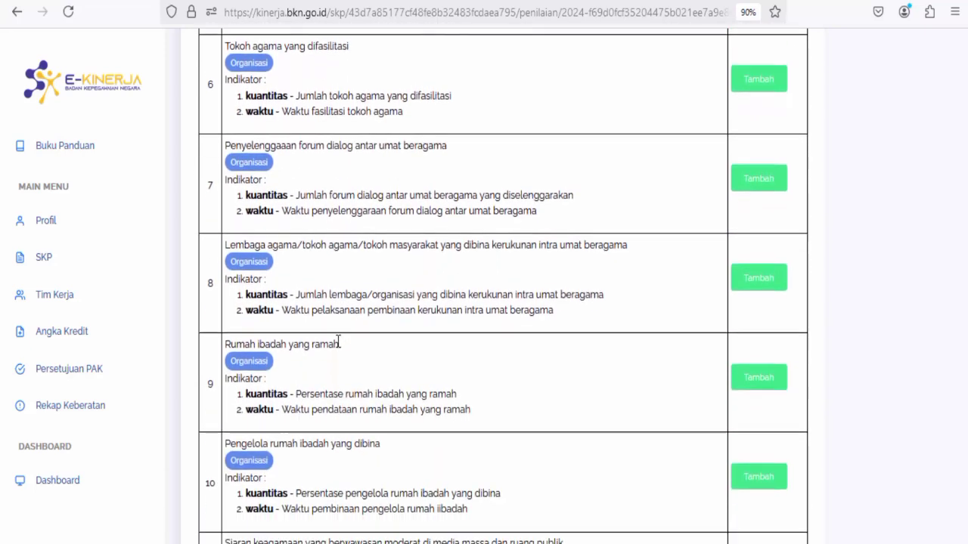
click(749, 374)
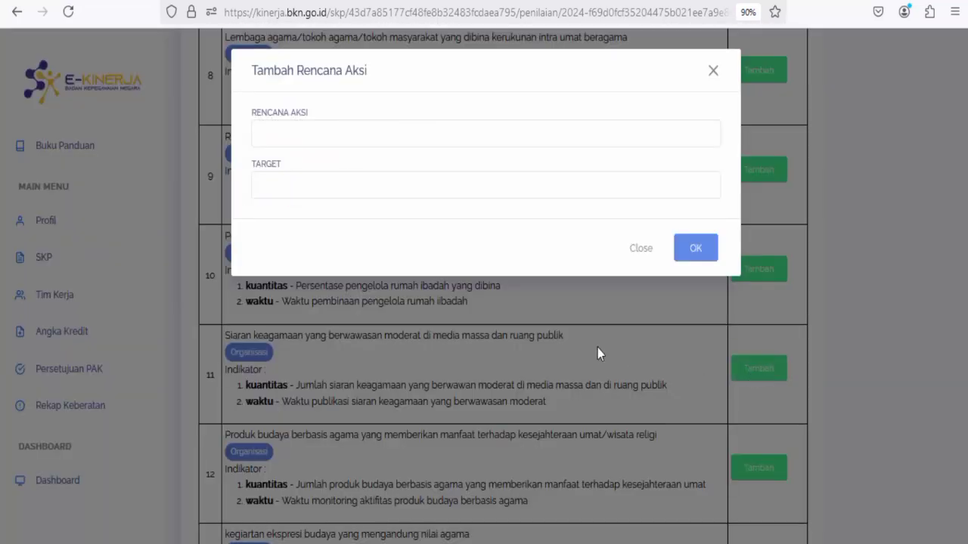
click(373, 144)
text(melakukan s)
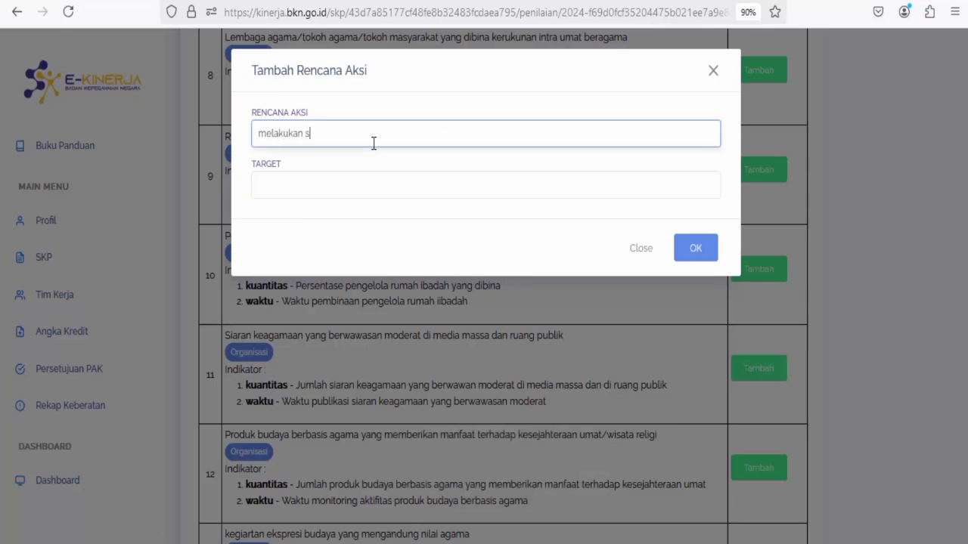
text(iaran keagama)
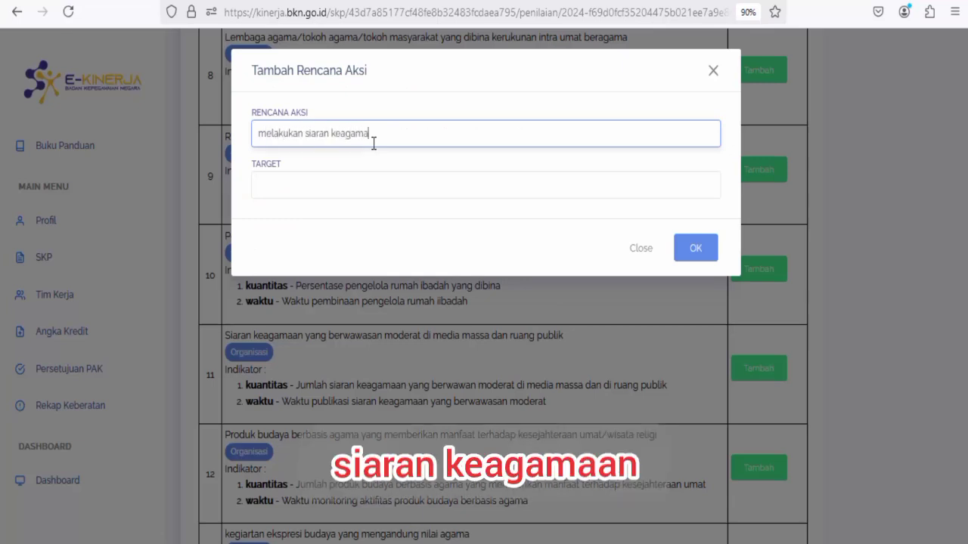
text(an berwaw)
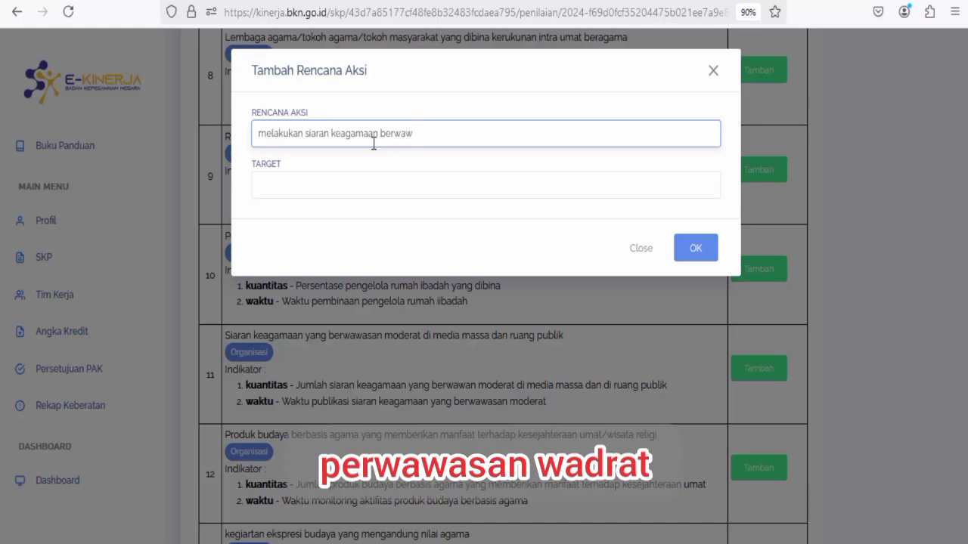
text(asan moderat d)
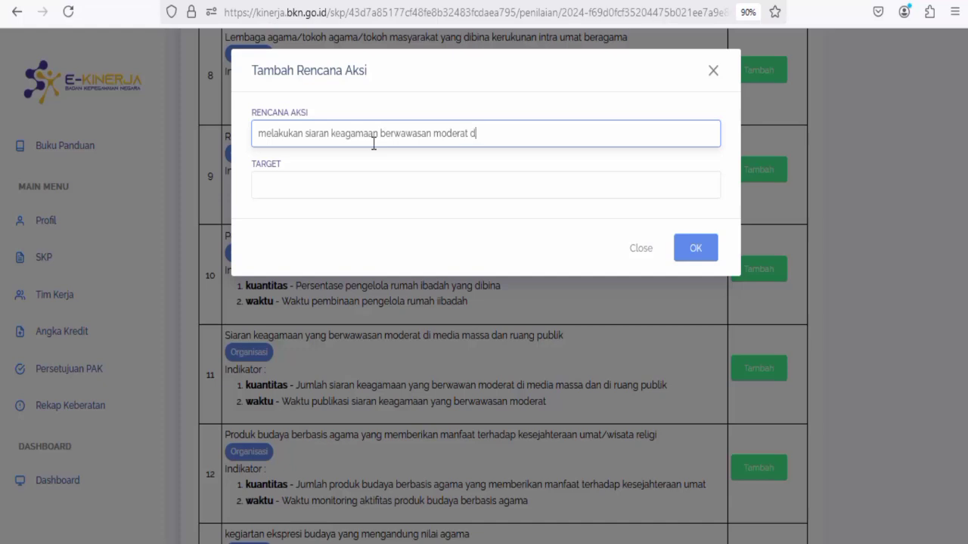
text(i ruang pu)
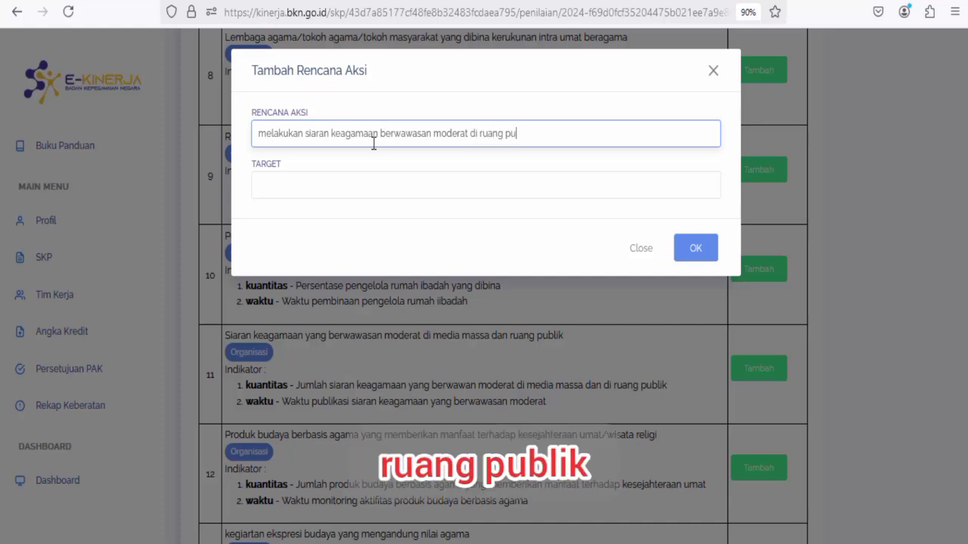
text(blik)
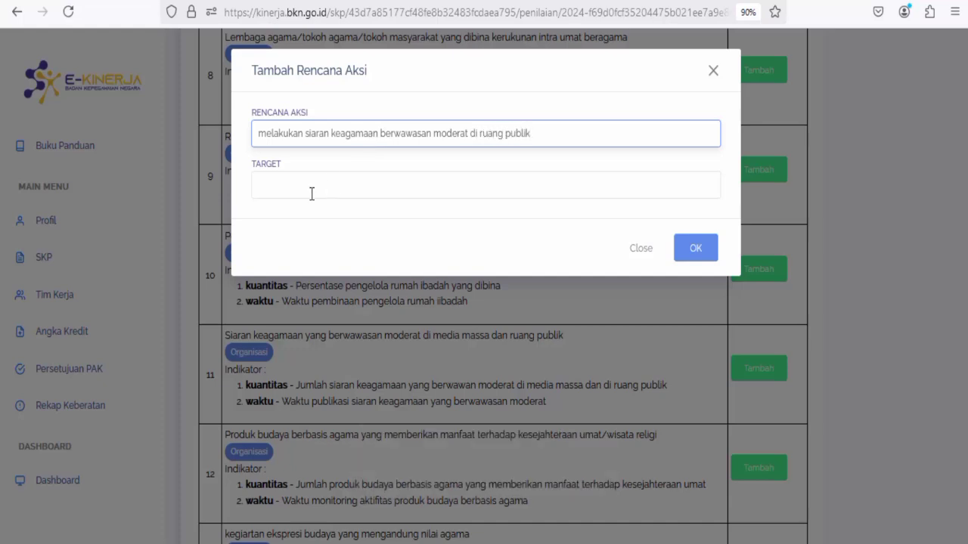
click(333, 192)
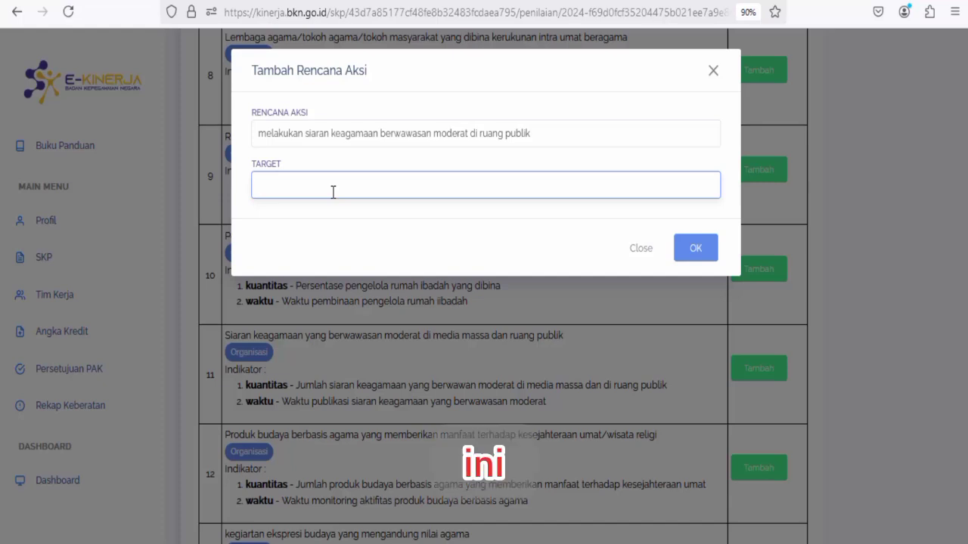
text(20 siaran)
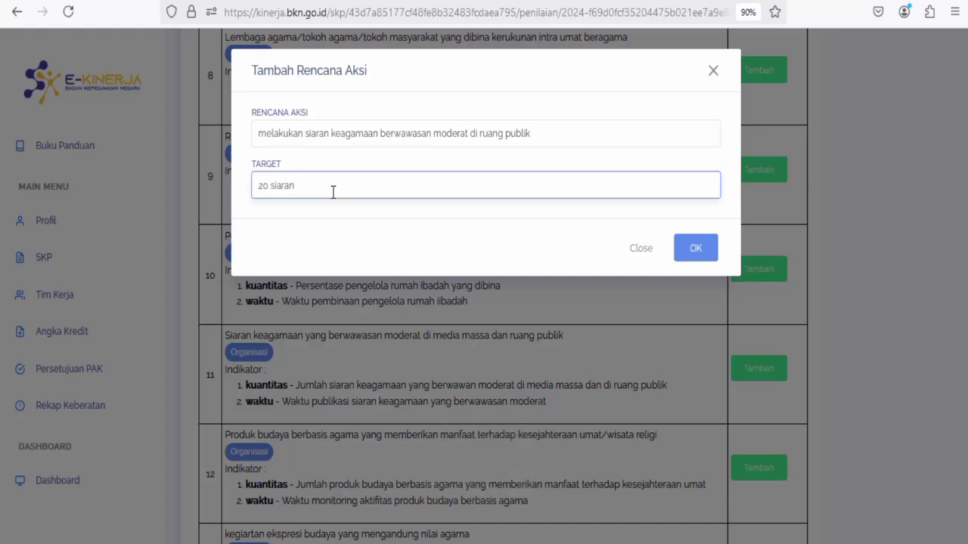
click(694, 248)
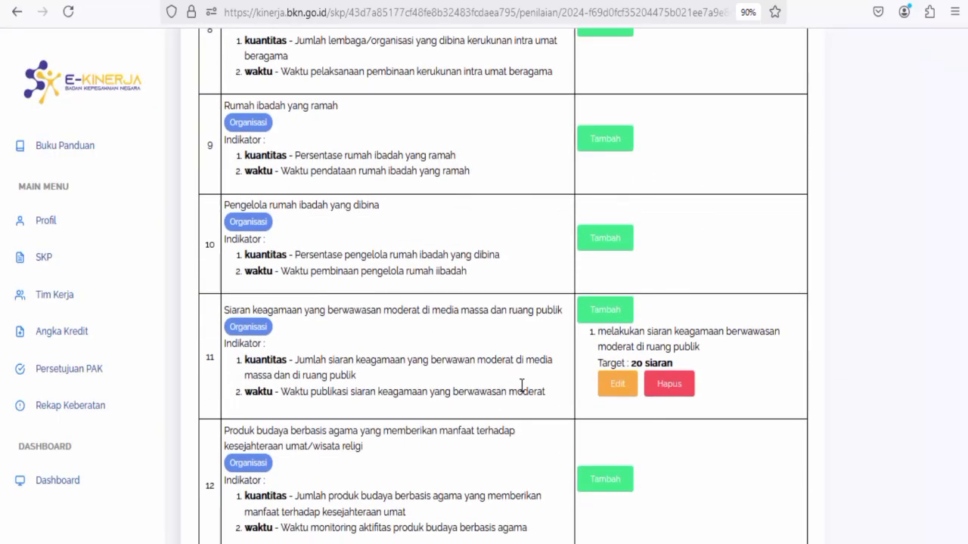
scroll(540, 378, up, 13)
Go back to the SKP overview and open Triwulan 4's Pengisian Bukti Dukung dan Lihat Hasil page.
scroll(540, 376, up, 5)
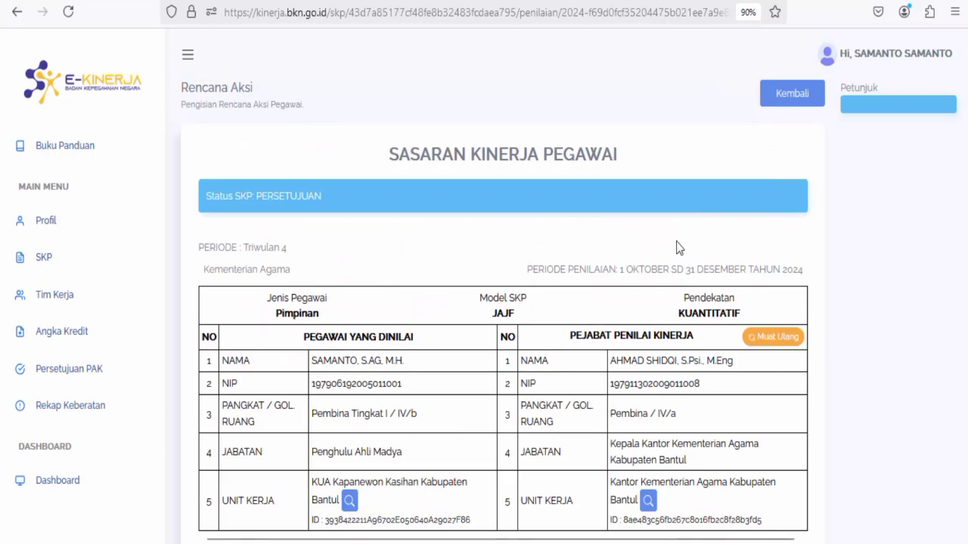
click(784, 102)
scroll(448, 400, down, 1)
scroll(448, 401, down, 7)
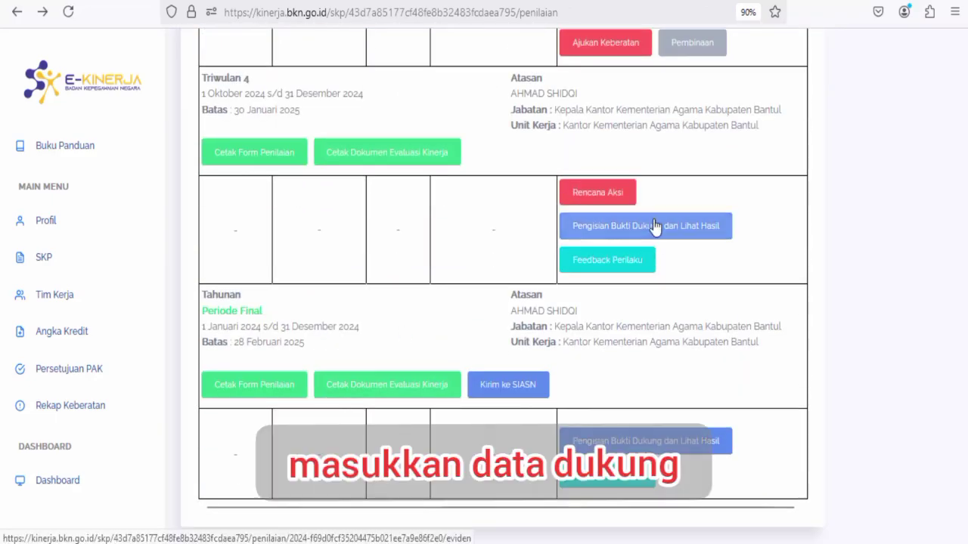
click(605, 225)
scroll(670, 363, down, 10)
scroll(686, 402, down, 15)
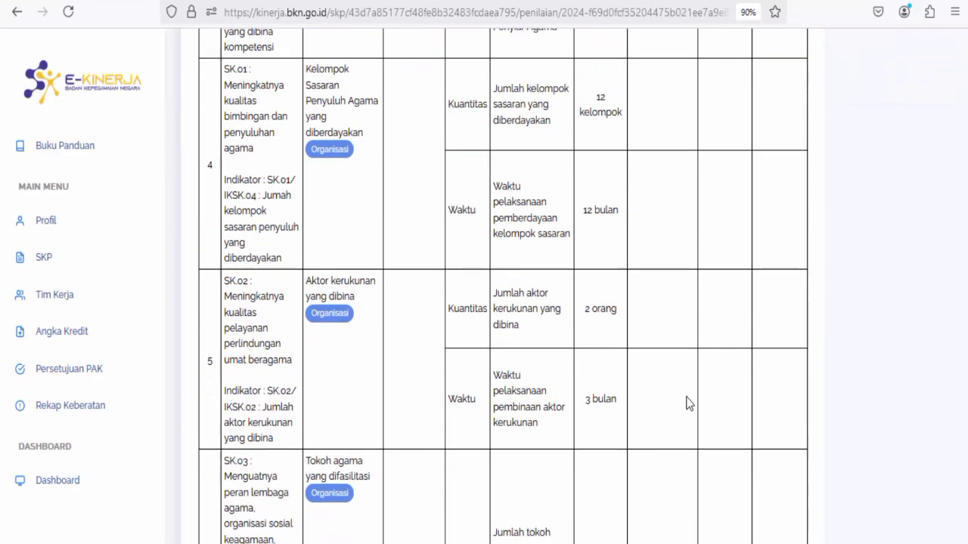
scroll(649, 271, down, 1)
Add evidence 'Siaran keagamaan moderat' with the pasted Google Drive link to target 11.
click(662, 276)
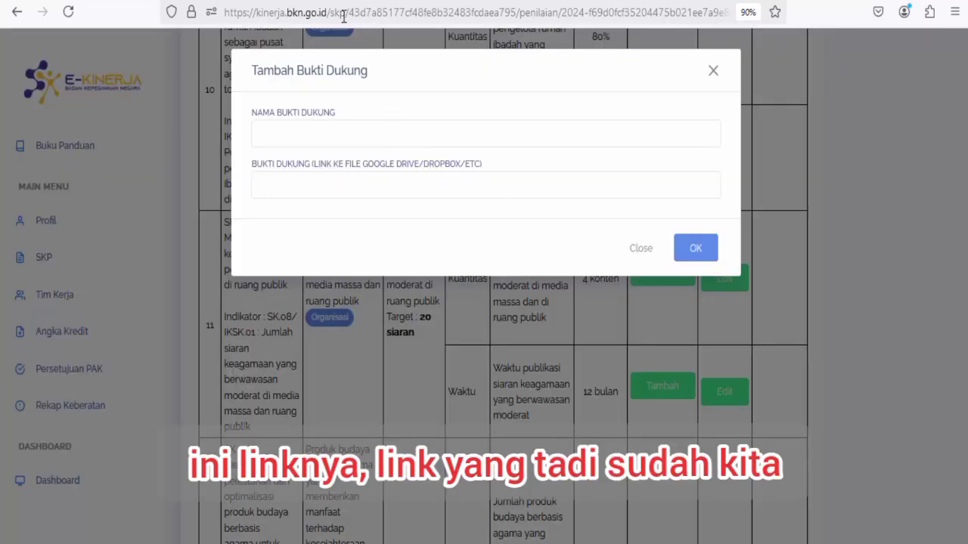
click(345, 136)
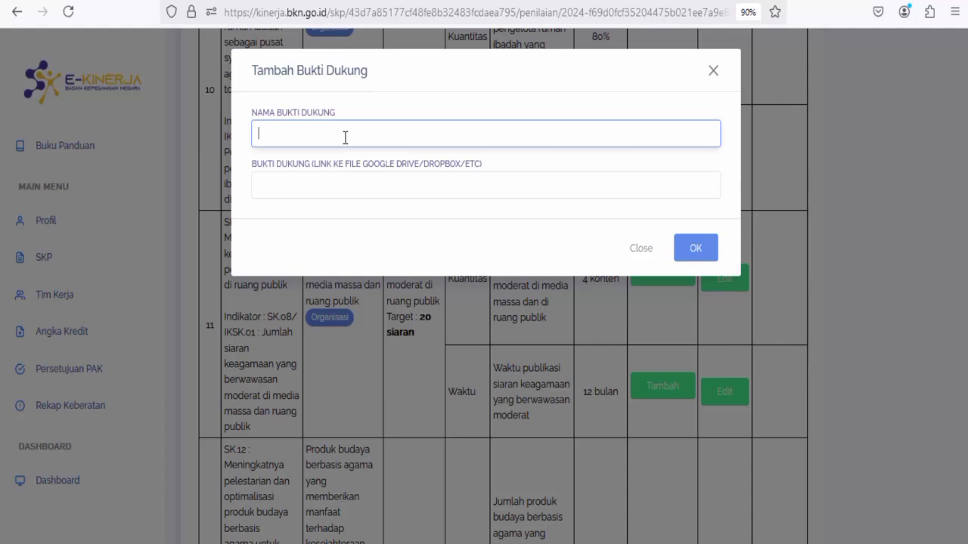
text(Siaran ke)
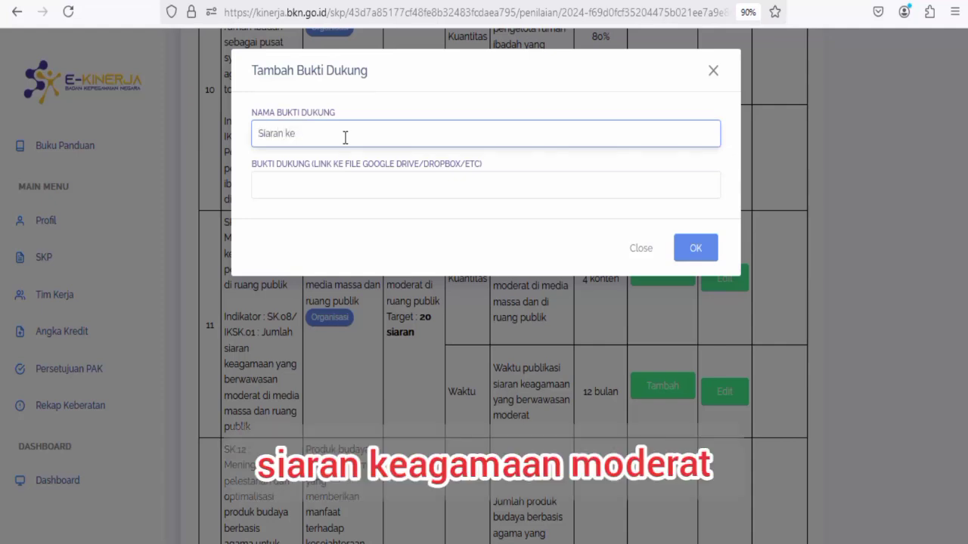
text(agamaan moderat)
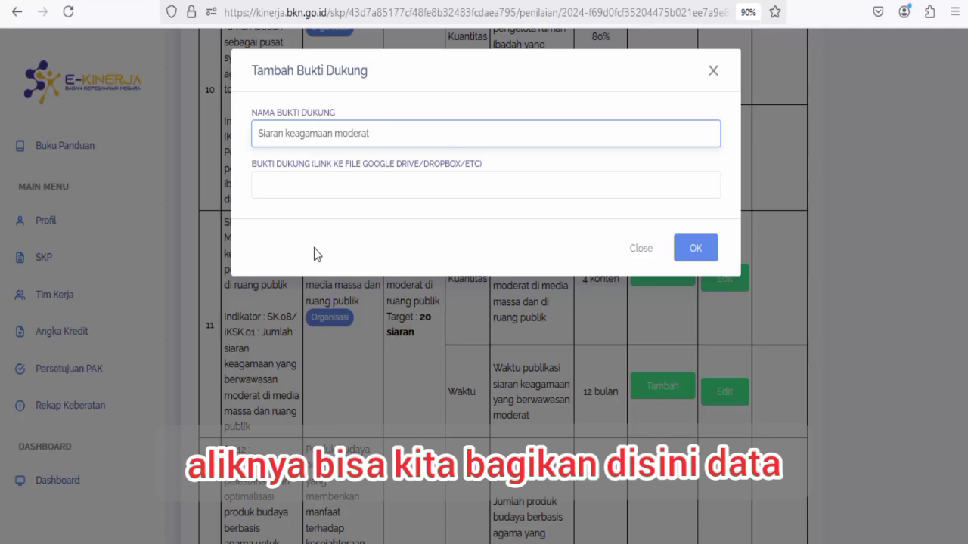
click(324, 184)
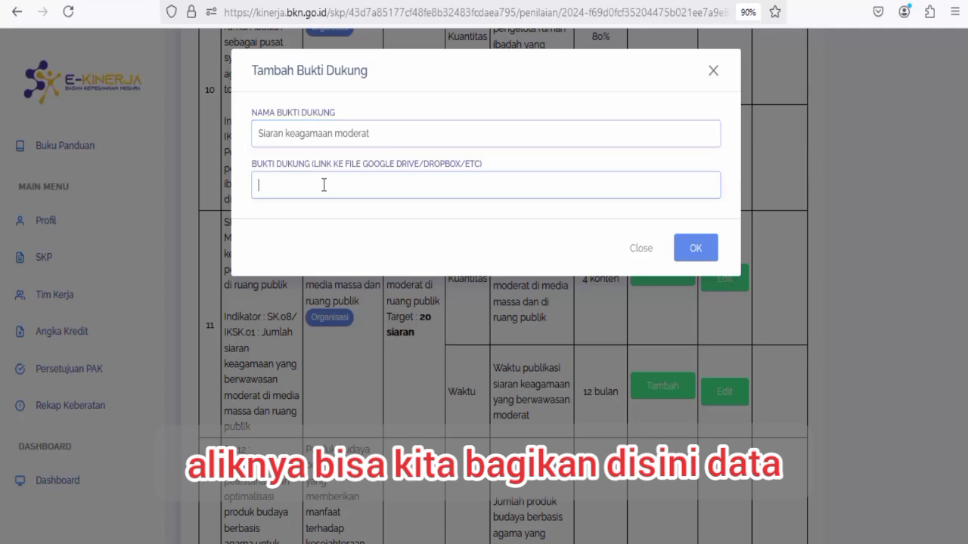
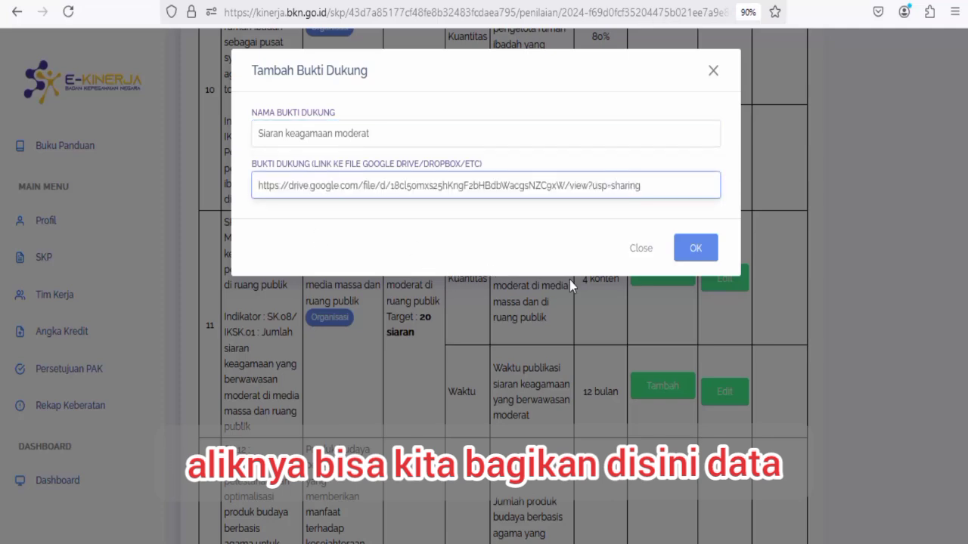
click(696, 250)
scroll(762, 286, down, 3)
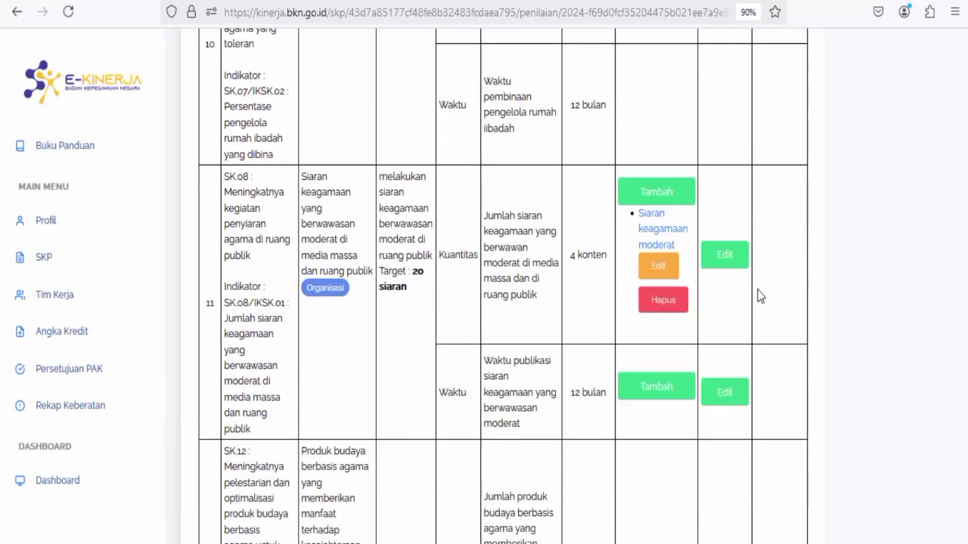
Enter 'Data 6 siaran keagamaan moderat' as row 11's REALISASI and 'data google drive' as SUMBER DATA, then save.
click(735, 262)
click(372, 140)
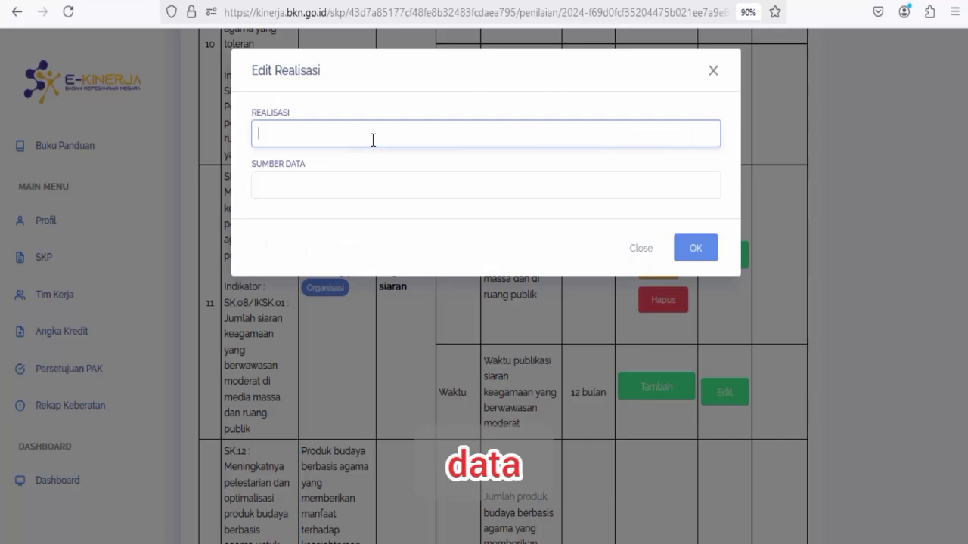
text(Data)
text( asli)
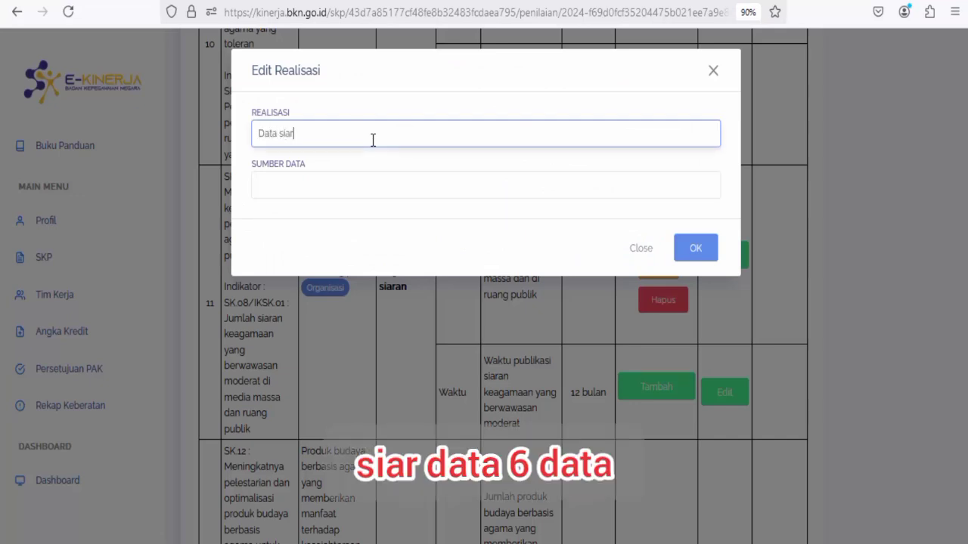
key(BackSpace)
key(BackSpace)
key(BackSpace)
key(BackSpace)
key(BackSpace)
key(BackSpace)
key(BackSpace)
key(BackSpace)
key(BackSpace)
text(Data)
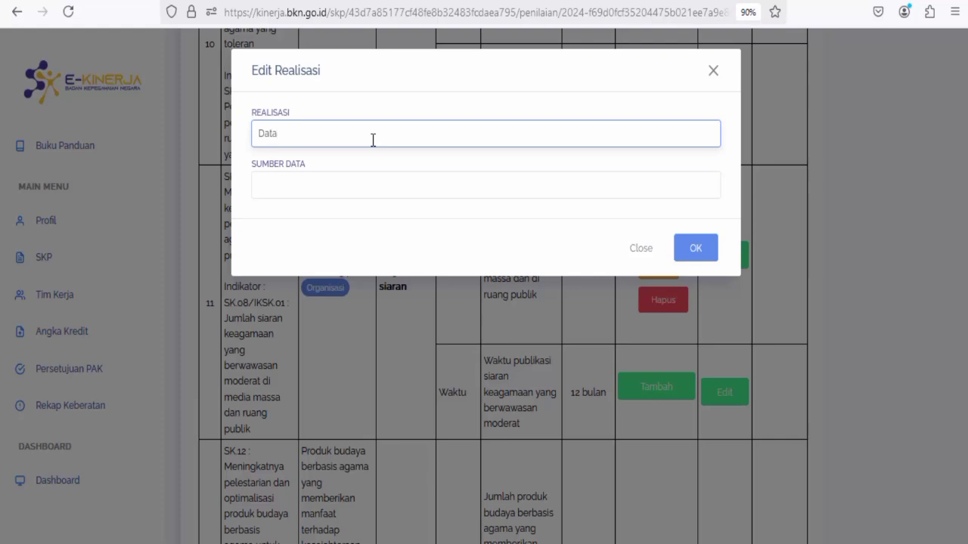
text( 6 siaran k)
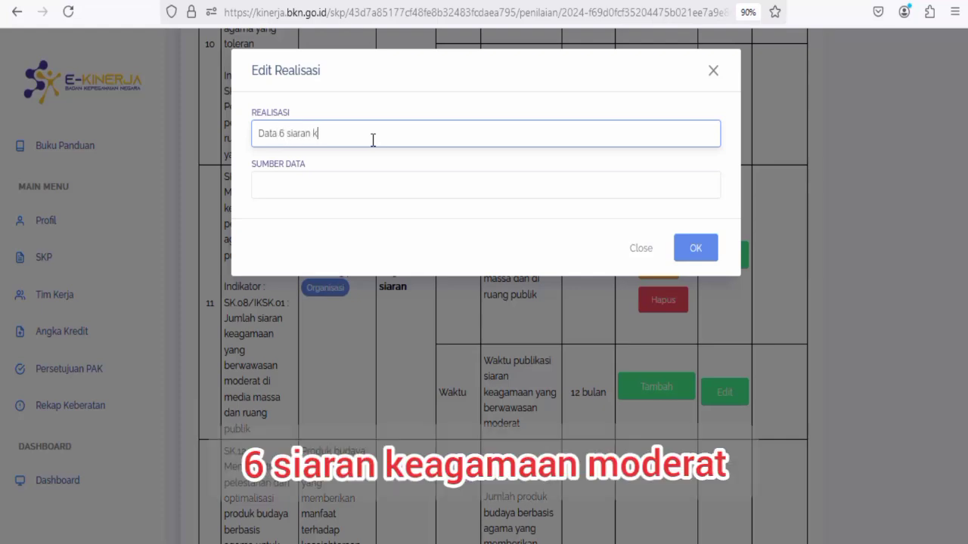
text(eagamaan moderat)
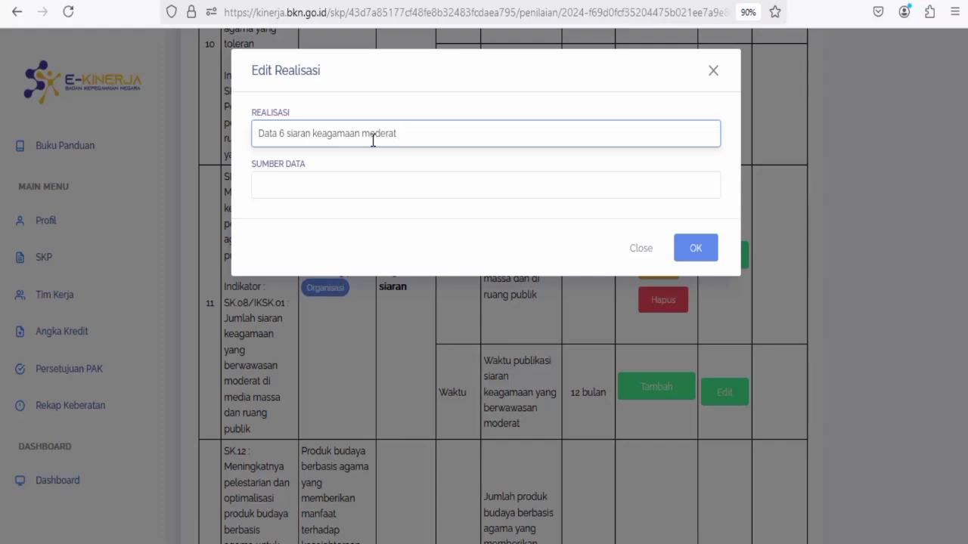
text( di ruang)
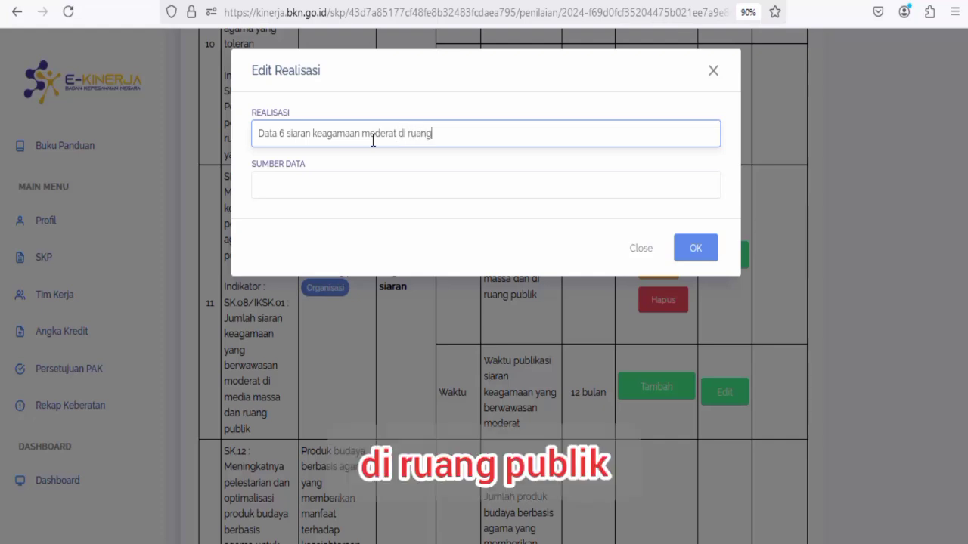
text( publ)
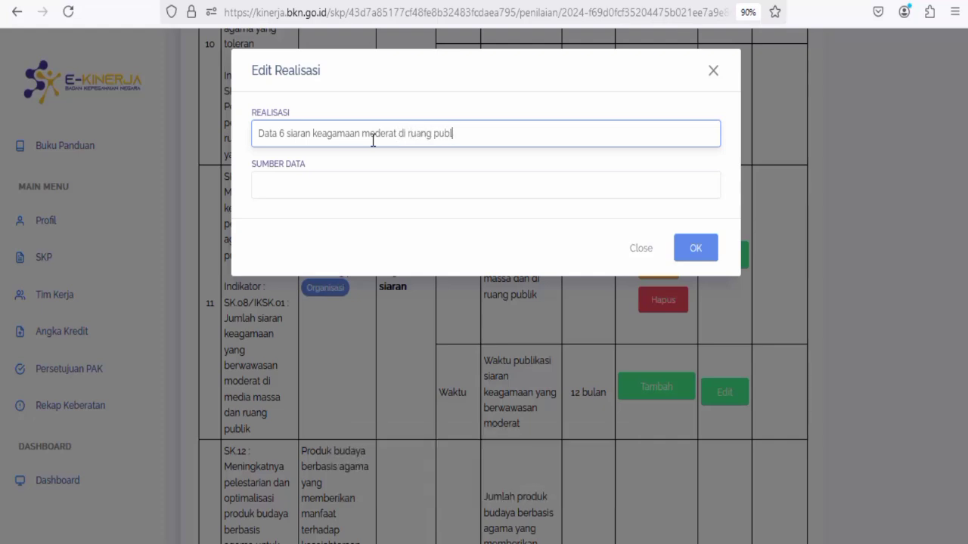
key(BackSpace)
key(BackSpace)
key(BackSpace)
key(BackSpace)
key(BackSpace)
key(BackSpace)
key(BackSpace)
key(BackSpace)
key(BackSpace)
key(BackSpace)
key(BackSpace)
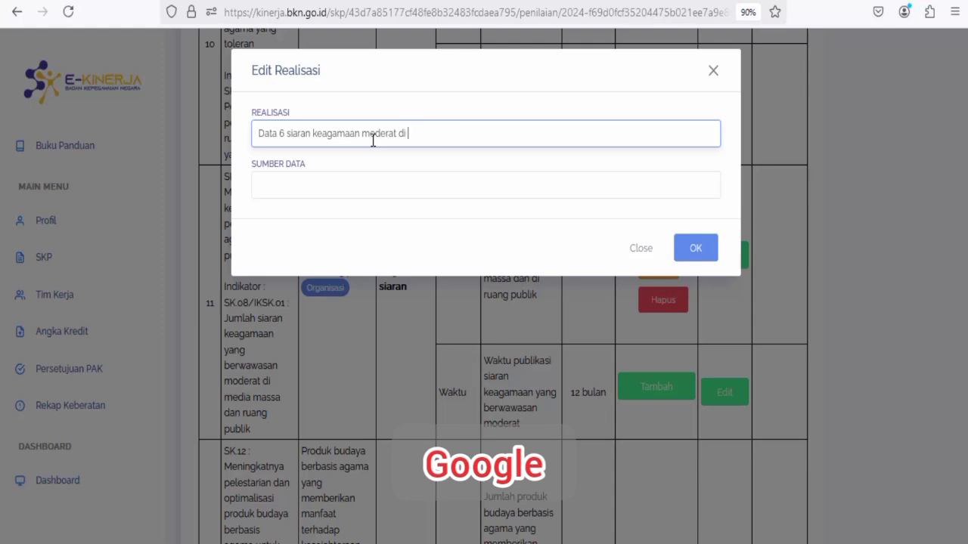
key(BackSpace)
key(BackSpace)
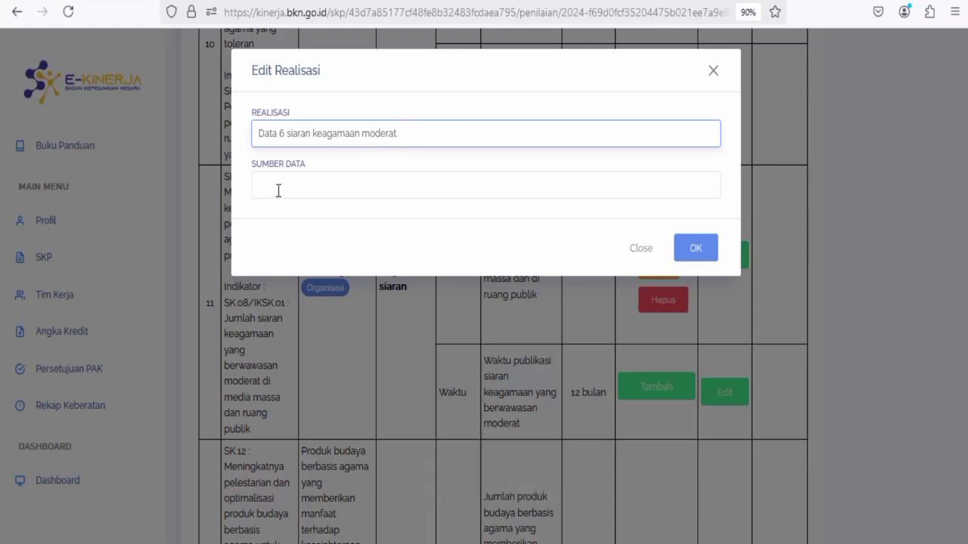
click(279, 191)
text(data)
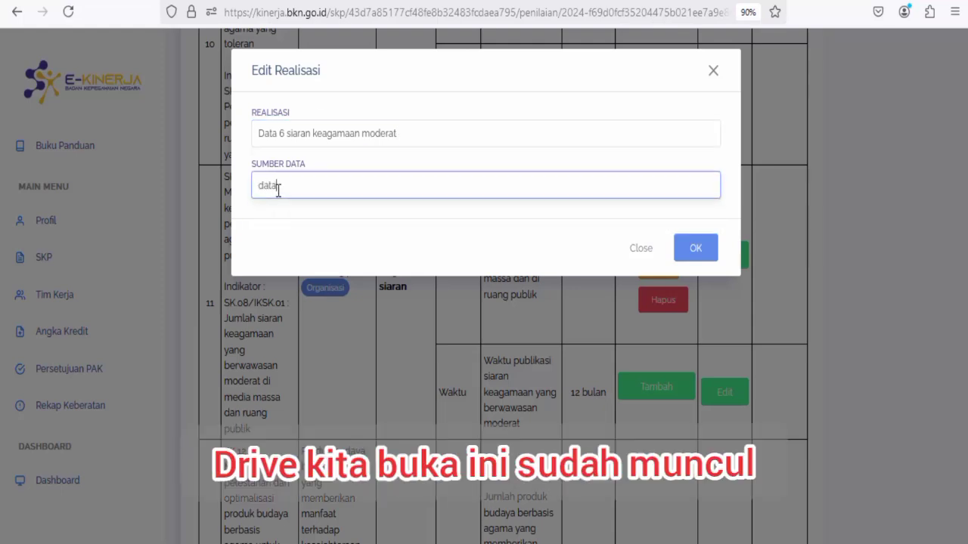
text( google drive)
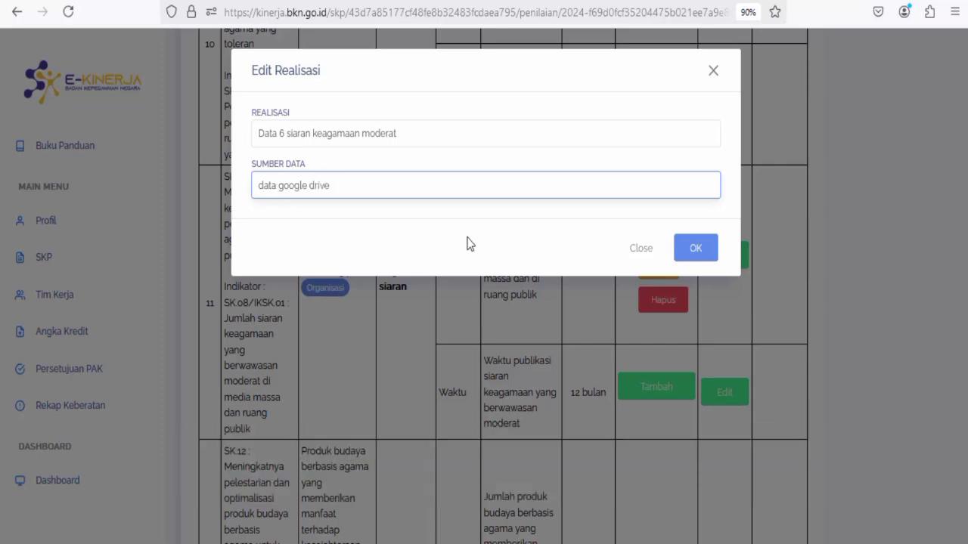
click(705, 249)
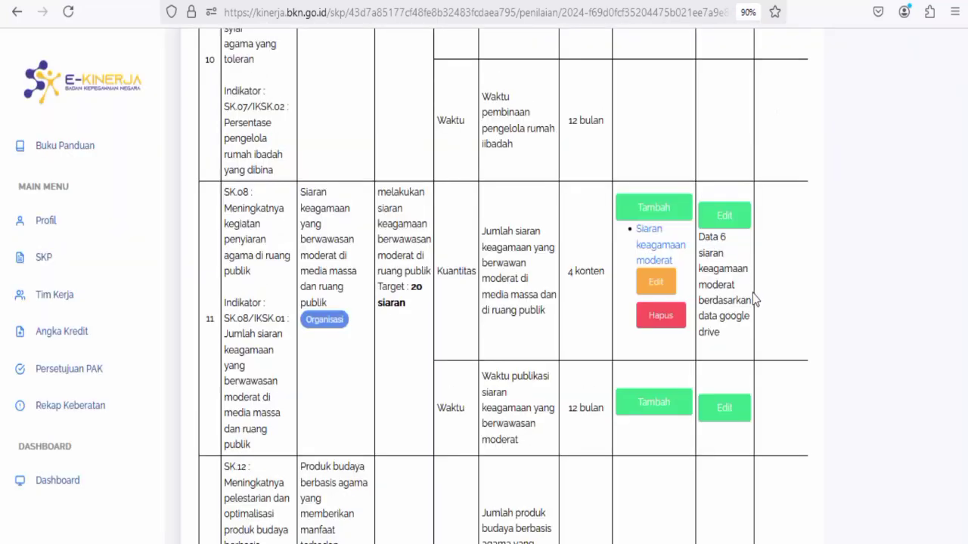
View the Siaran keagamaan moderat PDF in Google Drive, then return to the Penilaian SKP overview.
click(658, 257)
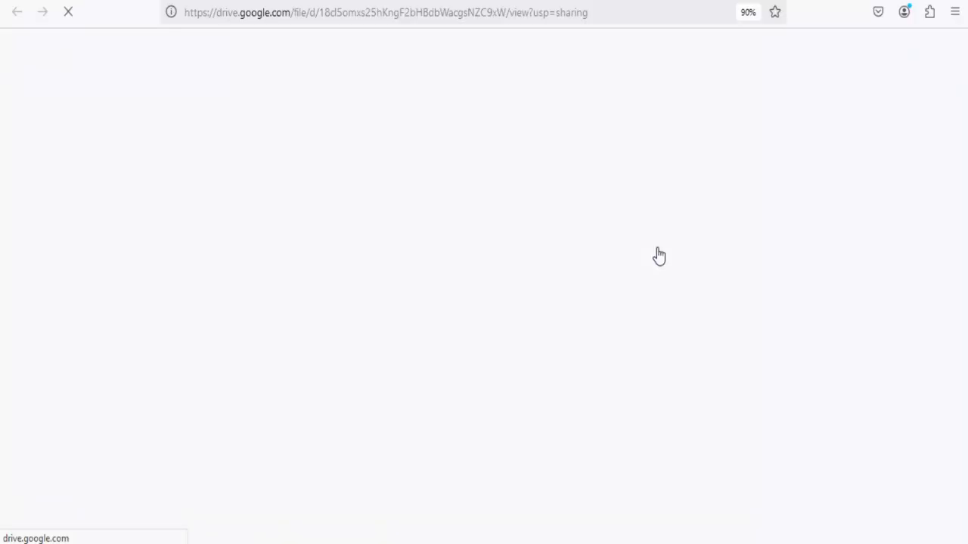
scroll(467, 260, down, 4)
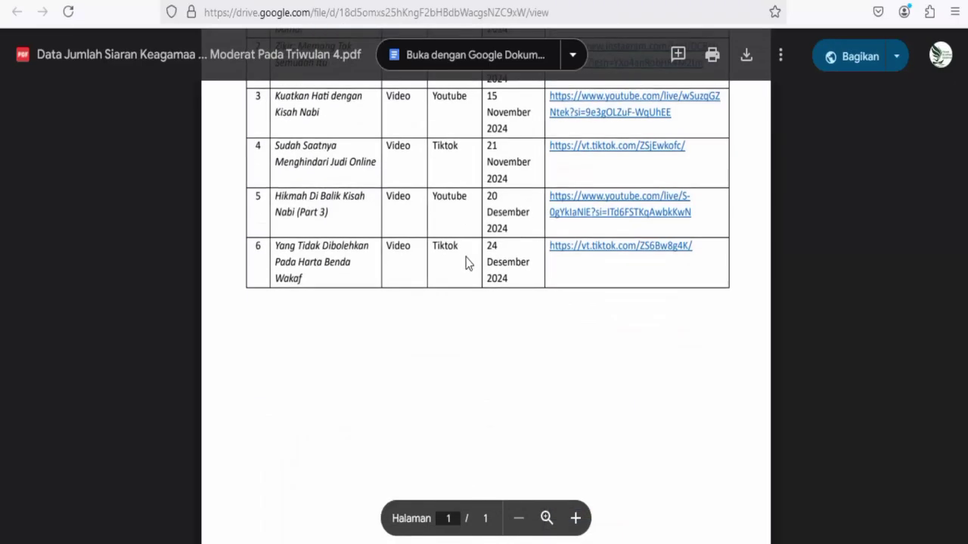
scroll(466, 260, up, 4)
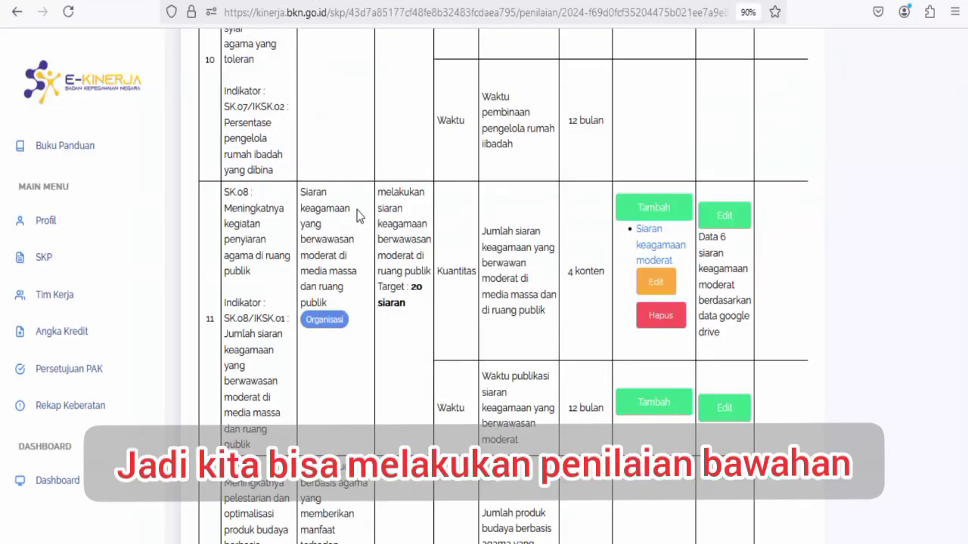
scroll(703, 285, up, 15)
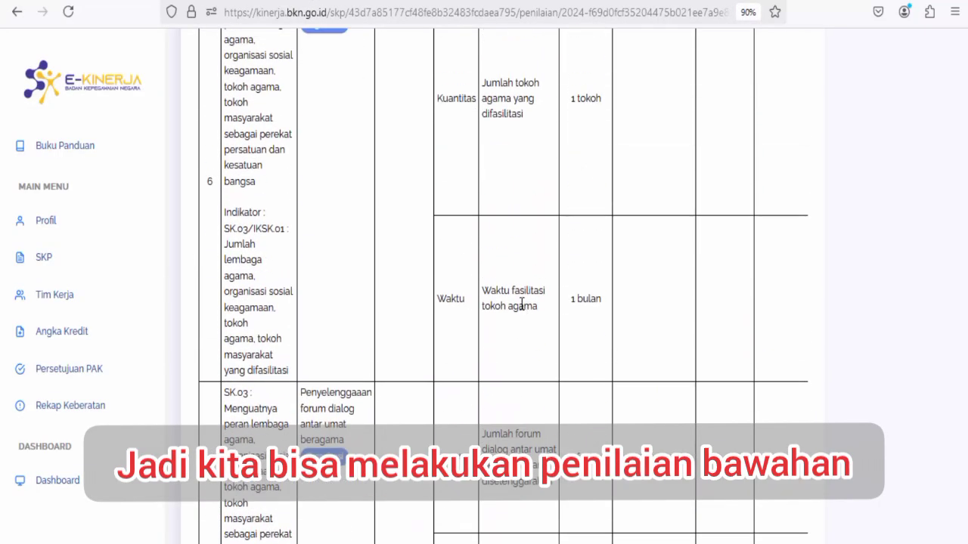
scroll(521, 302, up, 15)
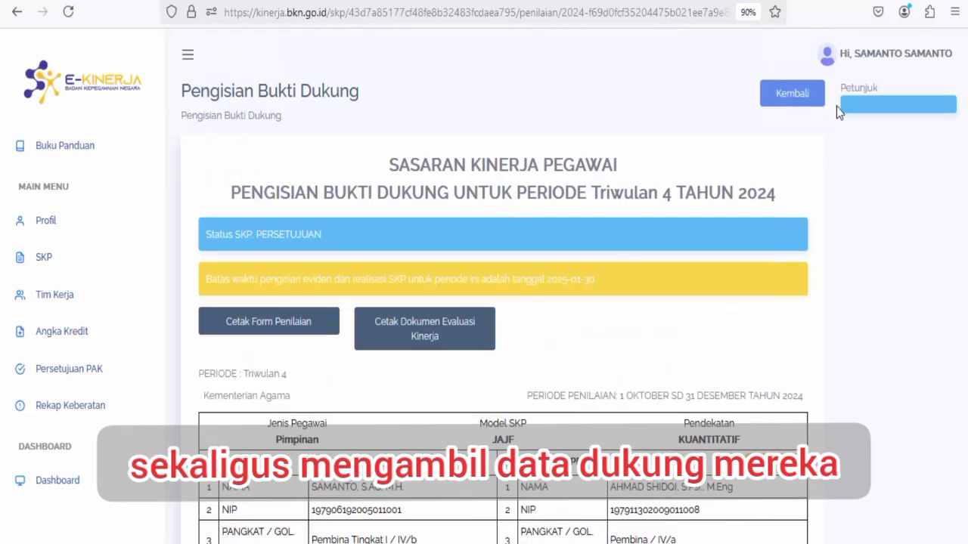
click(793, 101)
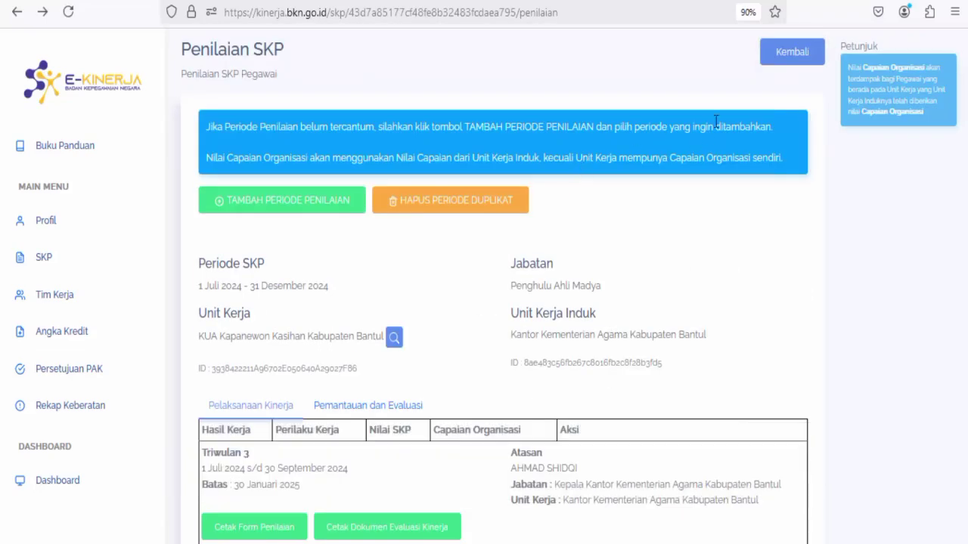